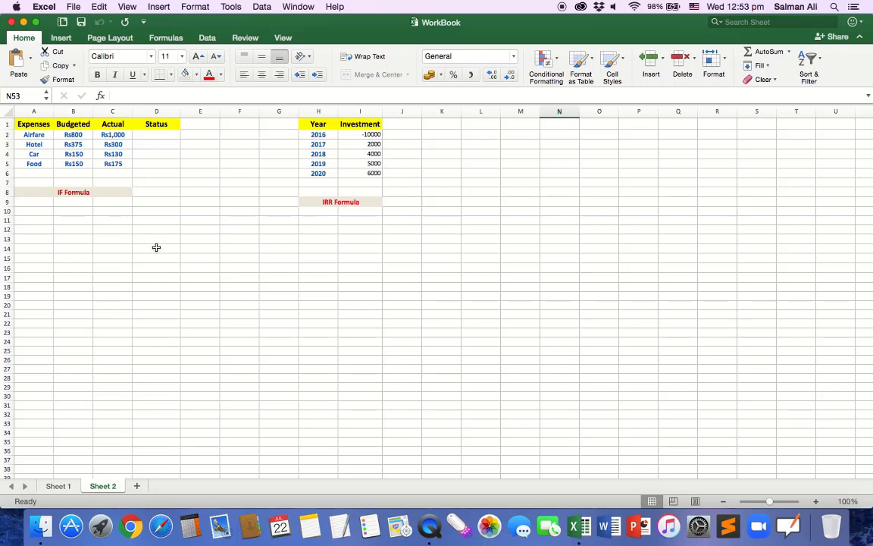
Enlarge the IF Formula heading in the merged cell A8 to font size 24
left_click(69, 195)
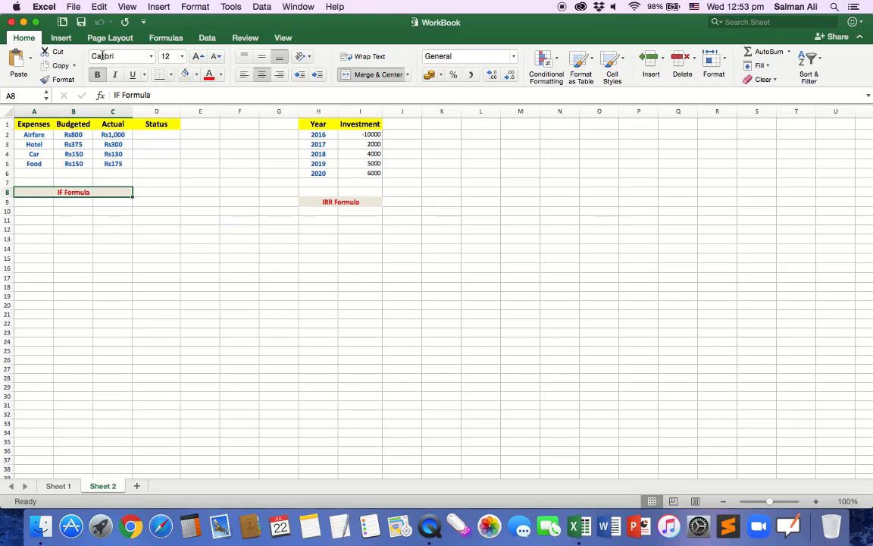
left_click(196, 57)
left_click(196, 56)
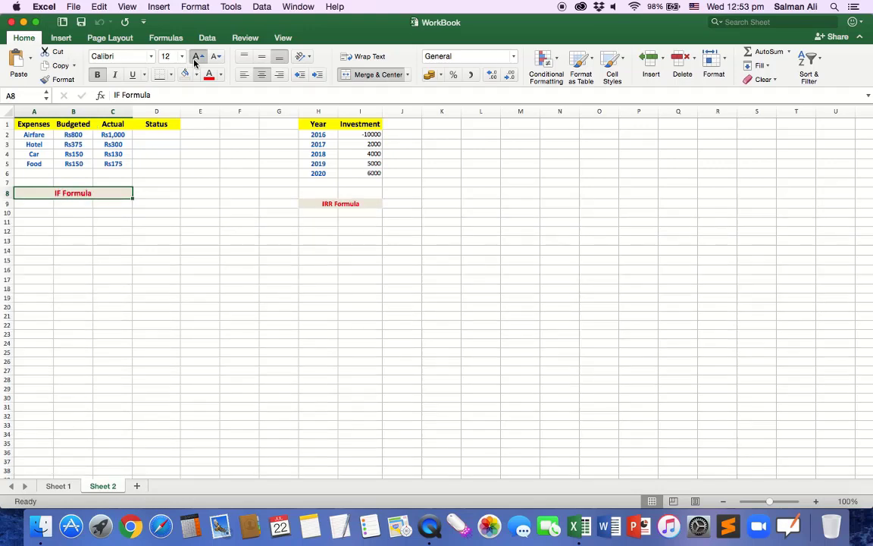
left_click(197, 57)
left_click(196, 56)
left_click(197, 56)
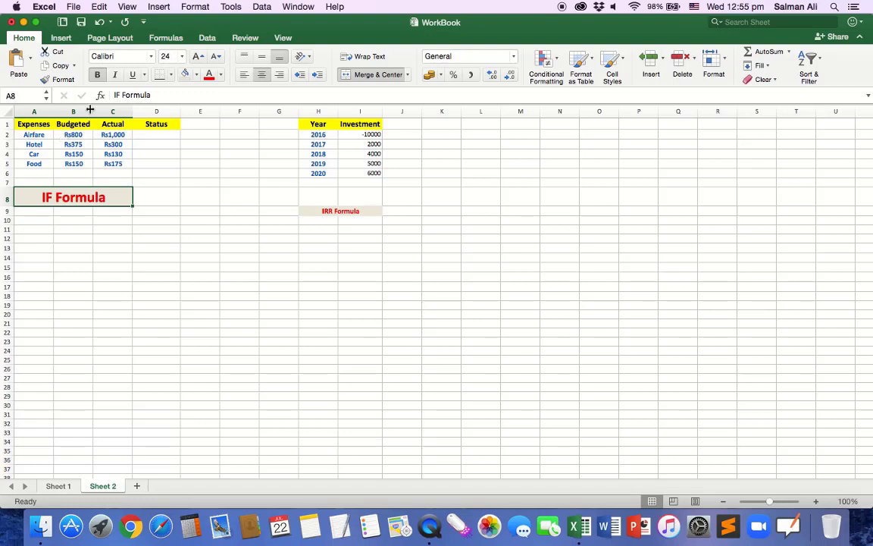
left_click(203, 138)
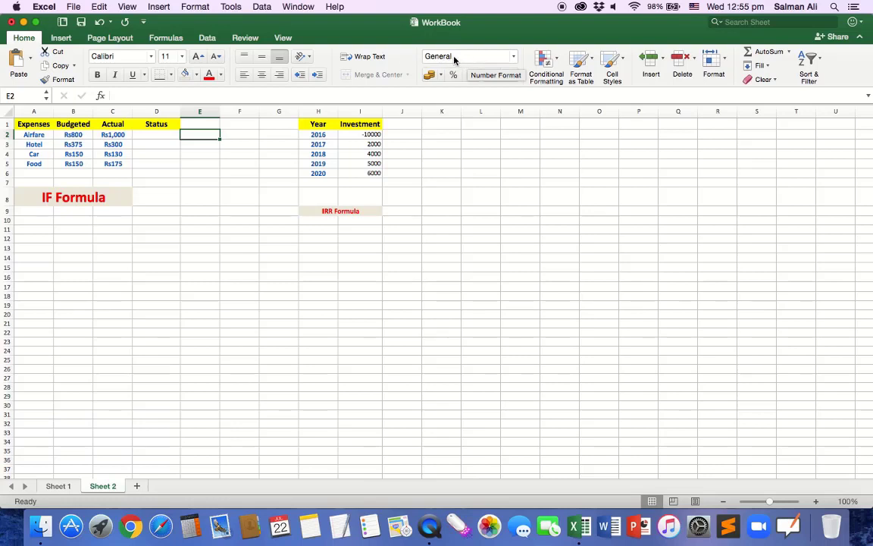
left_click(515, 58)
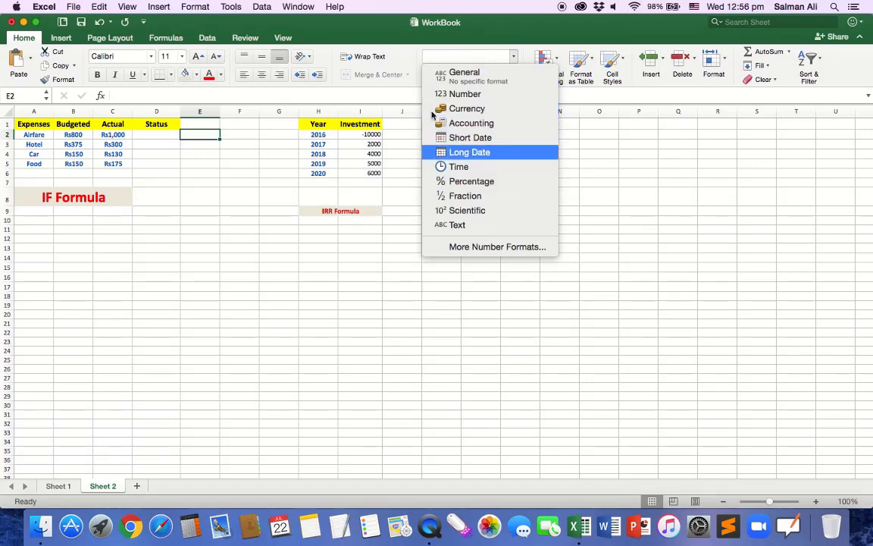
left_click(361, 46)
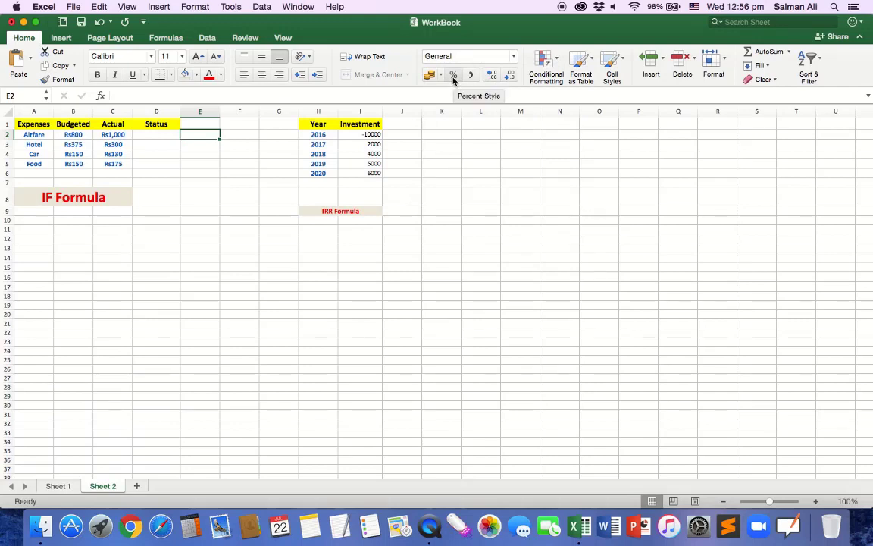
Try the dollar, UK pound and Rs accounting formats on the budgeted airfare amount in B2
left_click(74, 135)
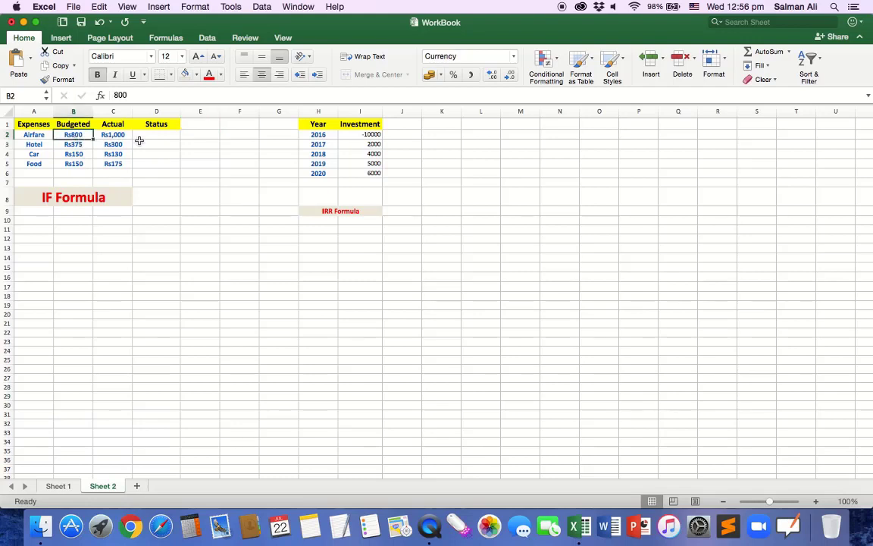
left_click(441, 75)
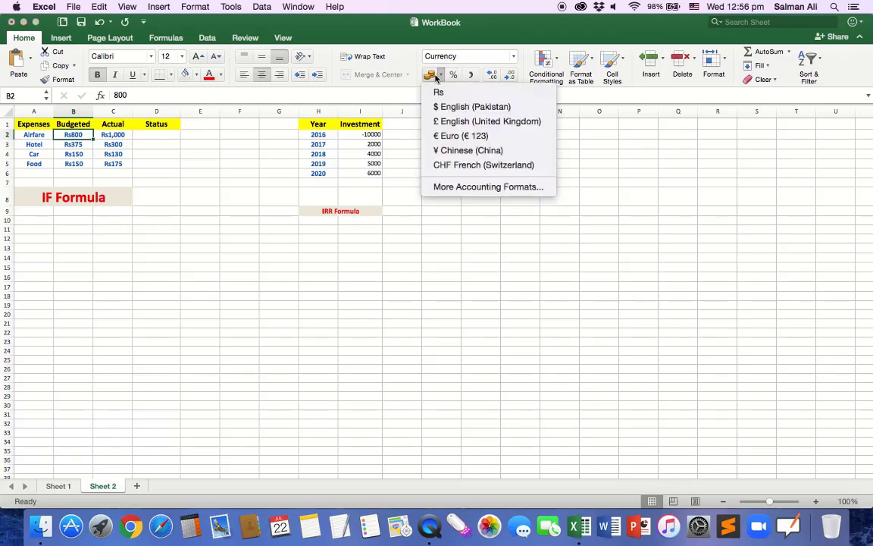
left_click(465, 110)
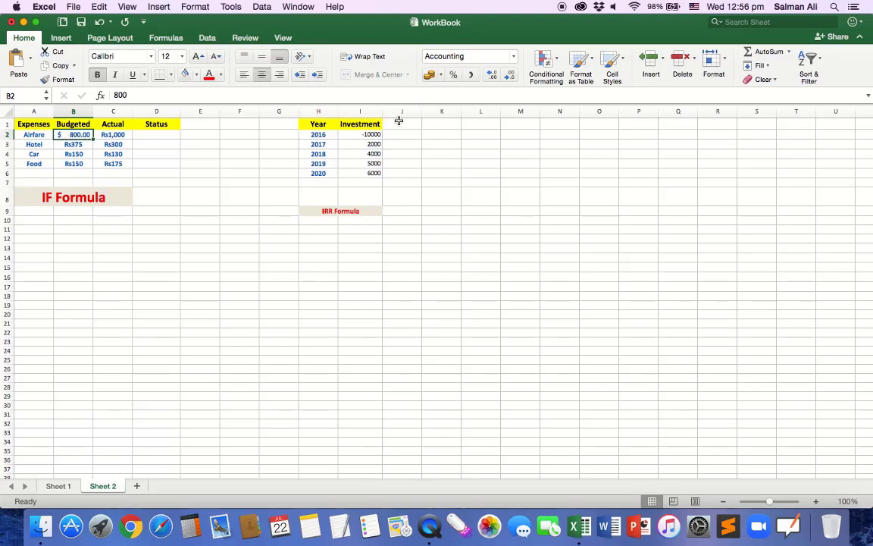
left_click(440, 74)
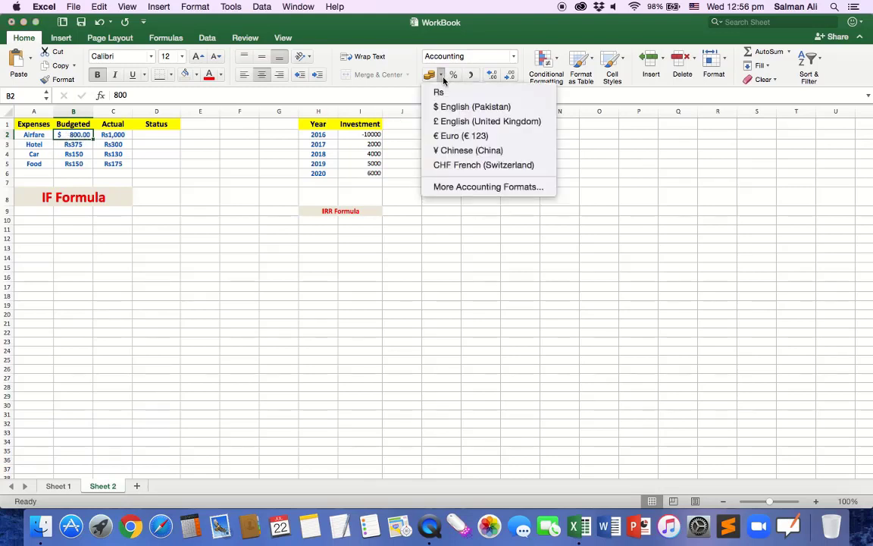
left_click(453, 123)
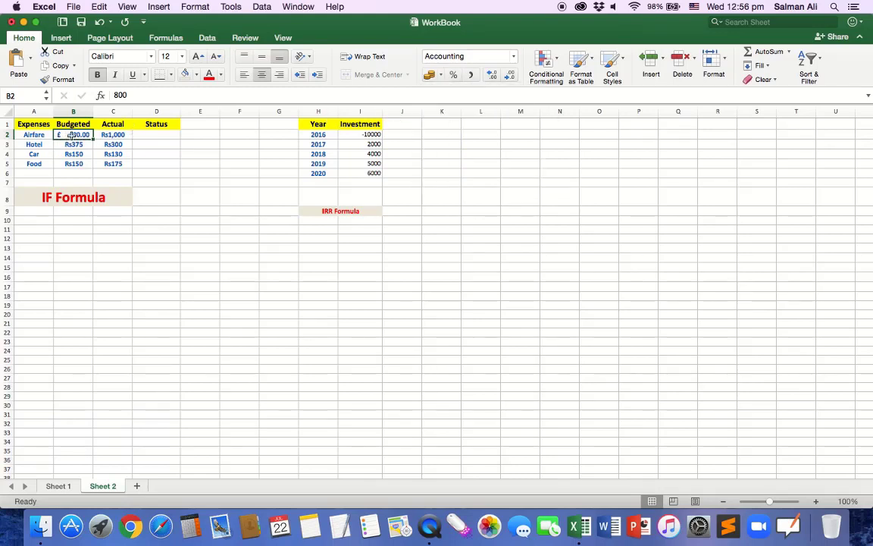
left_click(442, 79)
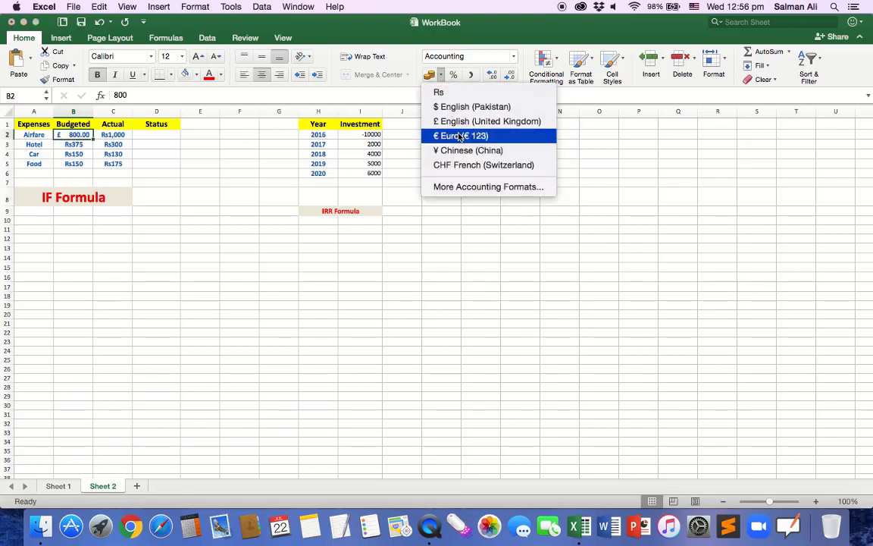
left_click(455, 91)
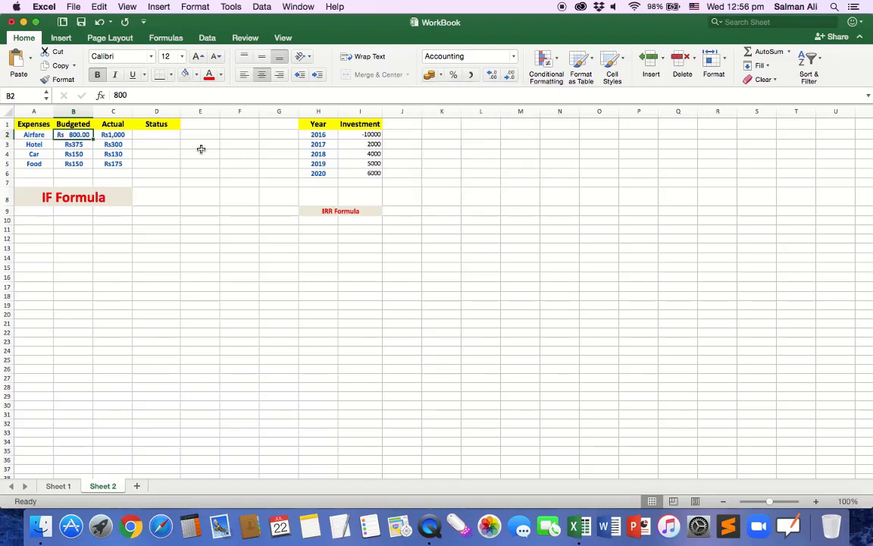
Undo the accounting format changes on the budgeted airfare amount in B2
key("super+z")
key("super+z")
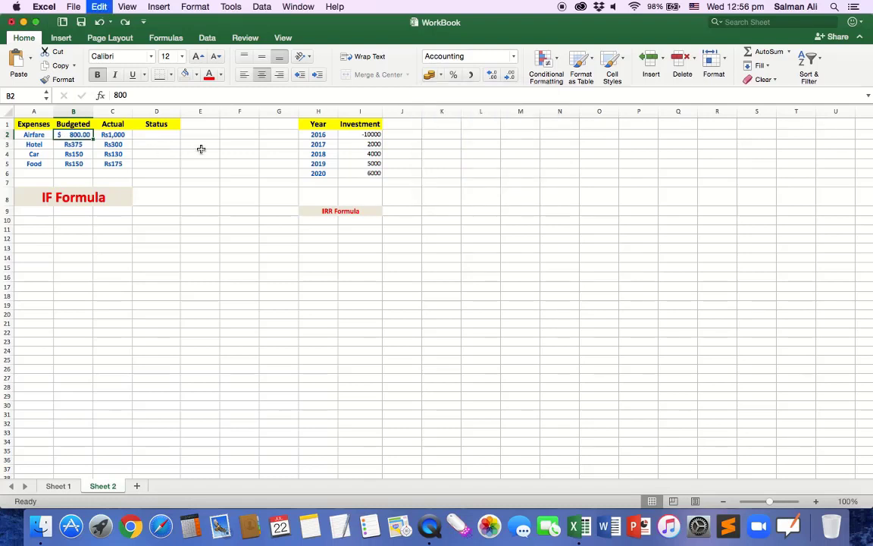
left_click(200, 147)
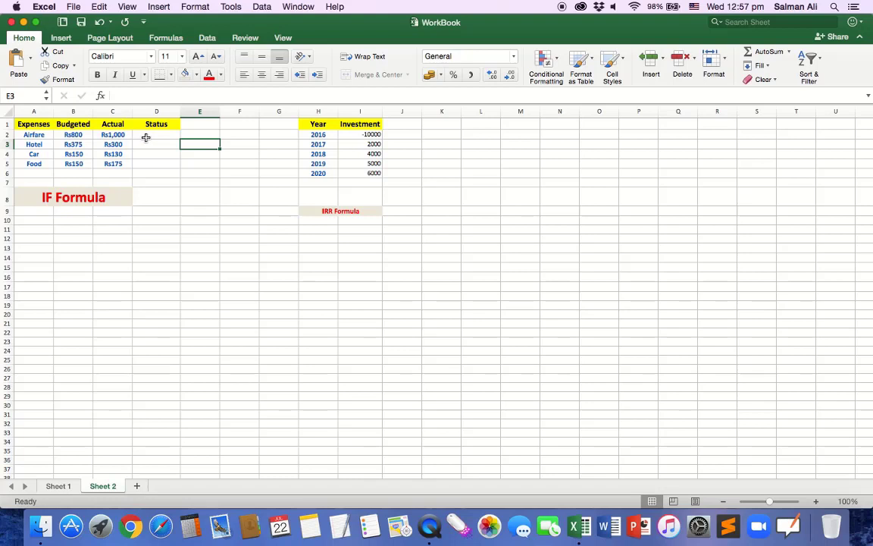
Start an IF formula in Status cell D2 with the logical test C2>B2
left_click(146, 137)
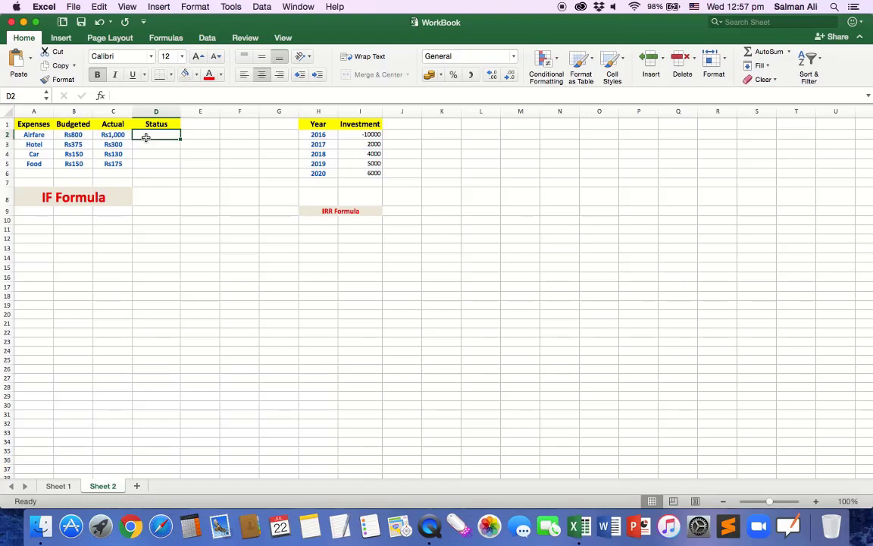
left_click(134, 96)
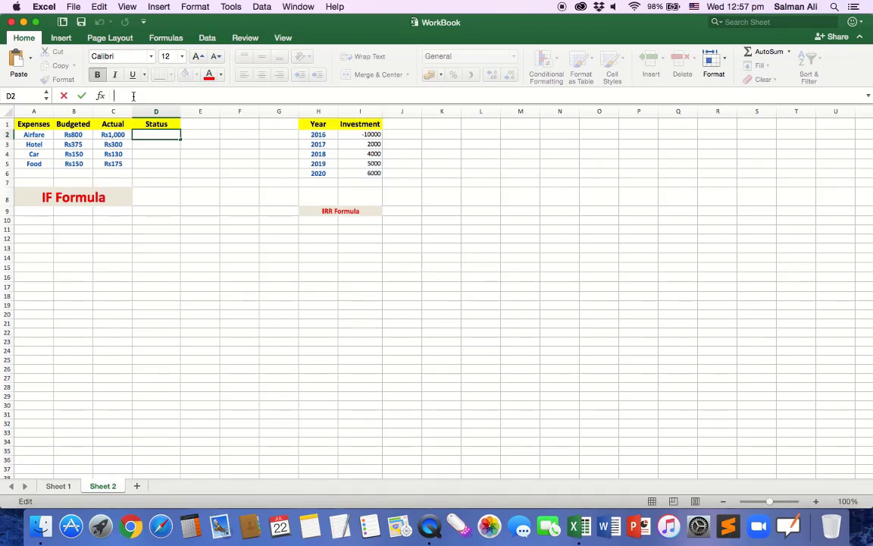
type("=")
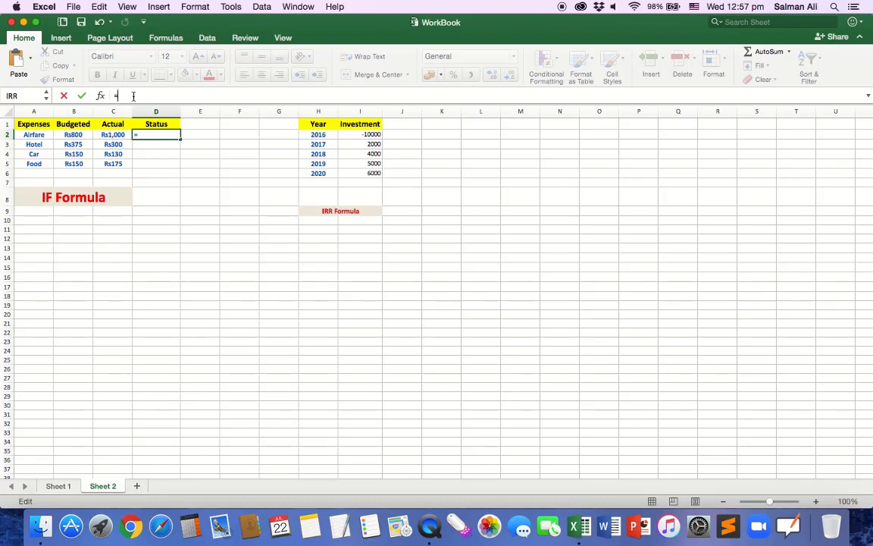
type("I")
key("BackSpace")
type("IF")
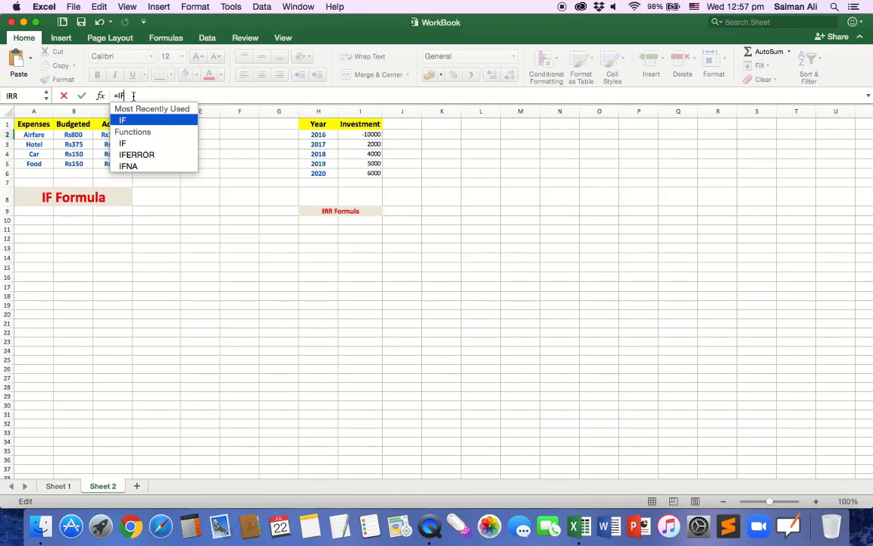
type("(")
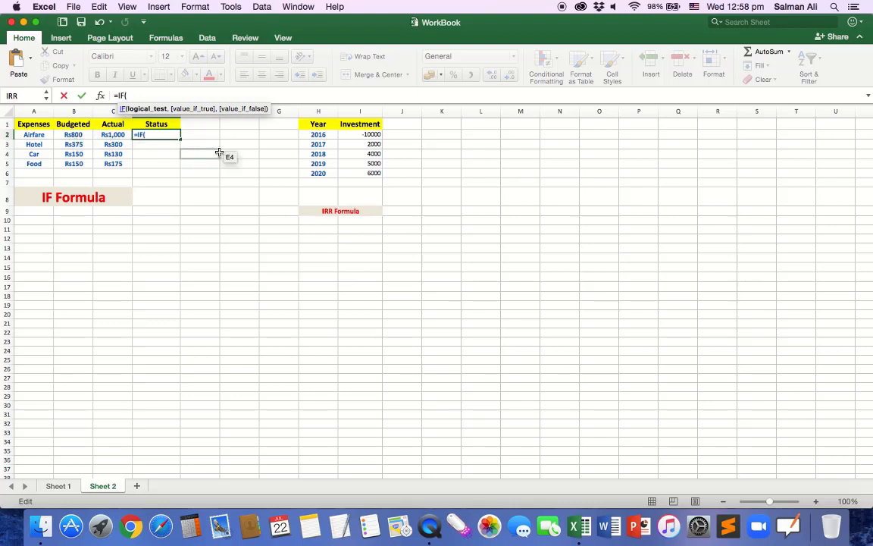
type("C2")
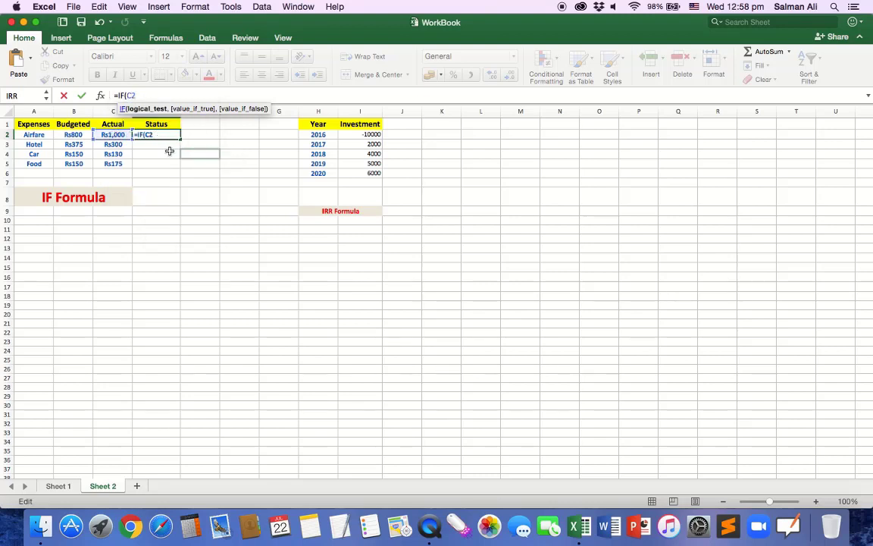
type(">B@")
key("BackSpace")
type("2")
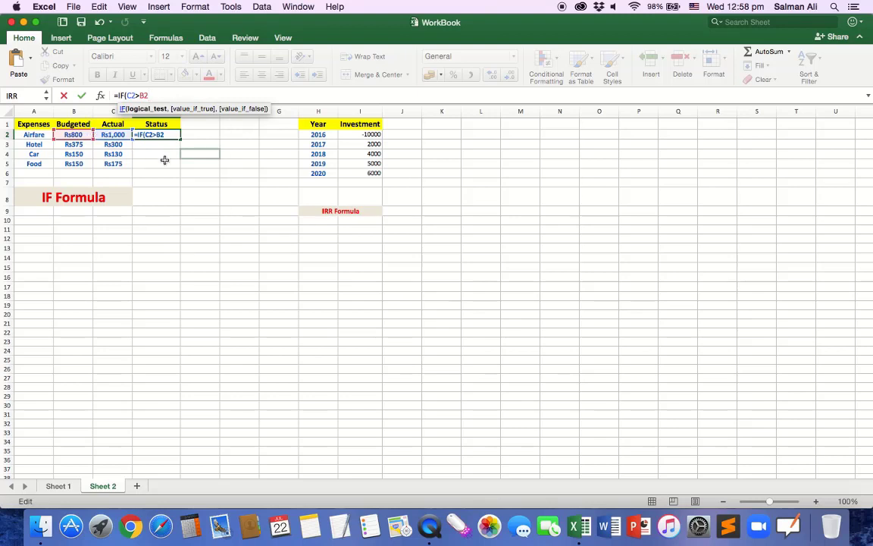
Add "Over Budgeted" as the value if true in the D2 formula
type(",")
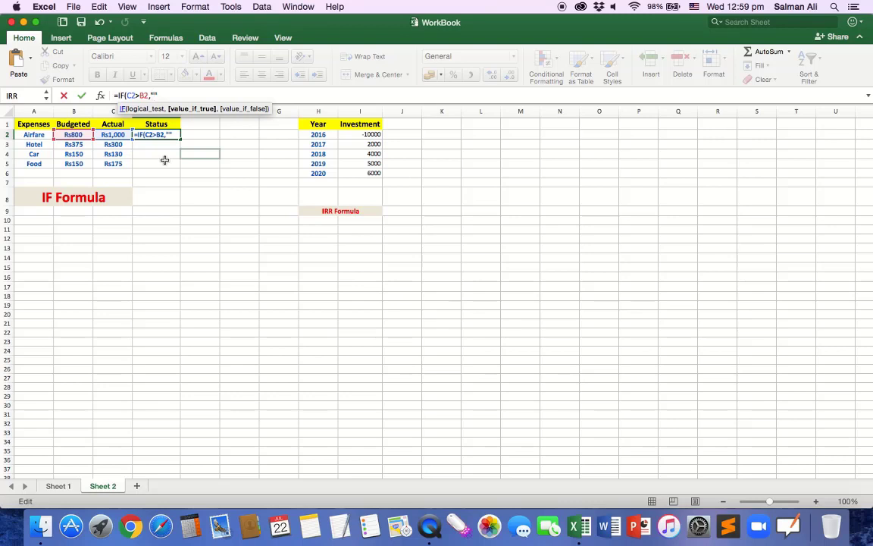
type("Over Budgetd")
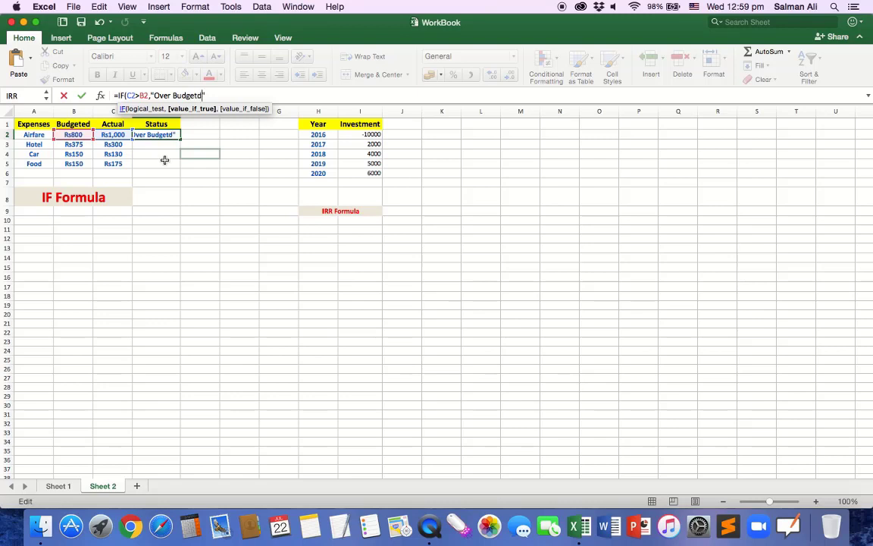
key("BackSpace")
key("BackSpace")
type("ted\",")
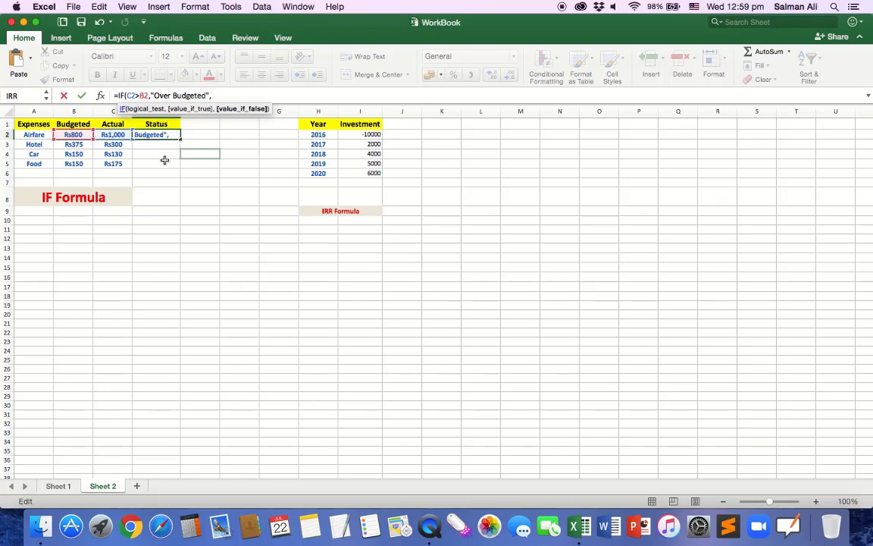
Complete the D2 formula with "Within the Budget" as the value if false and commit it
type("\"\"")
type("Within ")
type("the ")
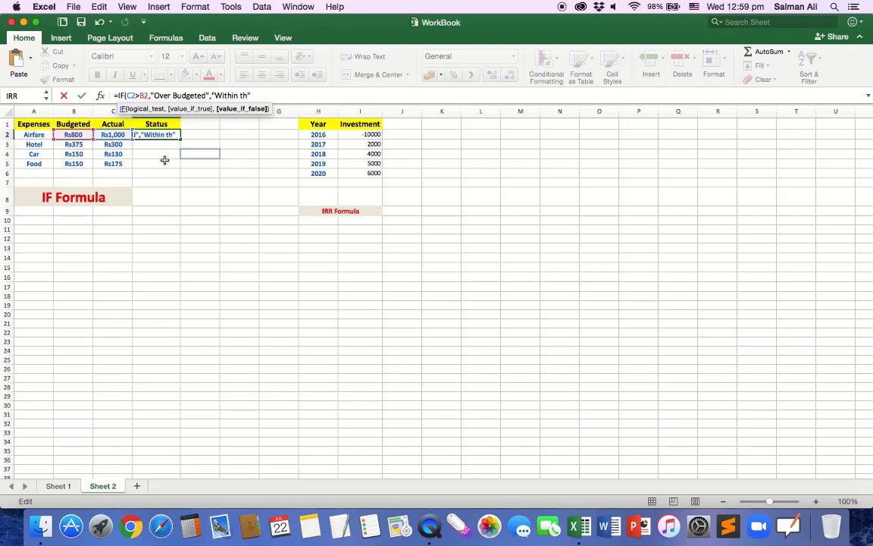
type("Budget")
type(")")
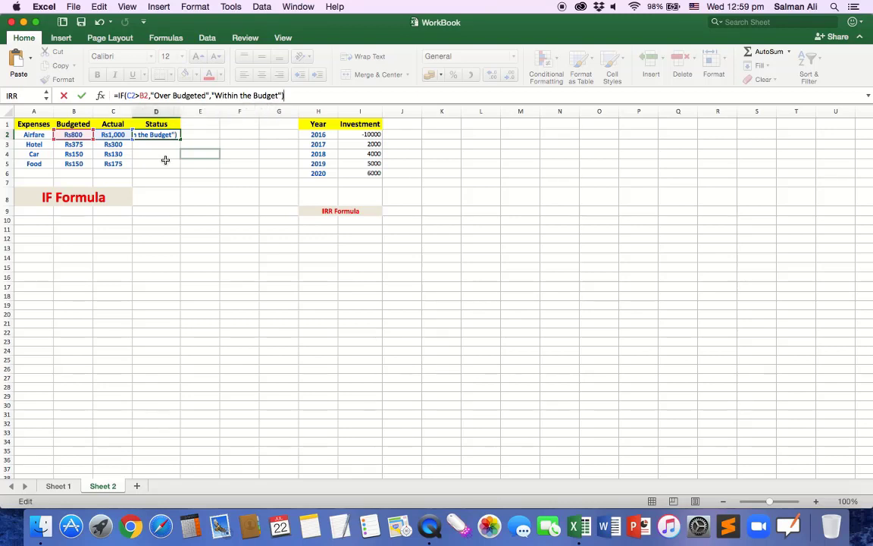
key("Return")
key("Up")
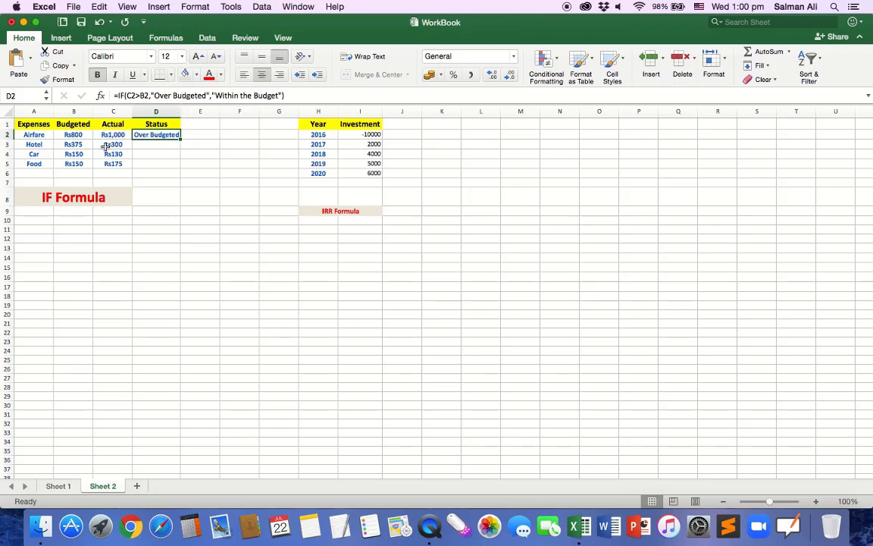
left_click(161, 145)
left_click(161, 157)
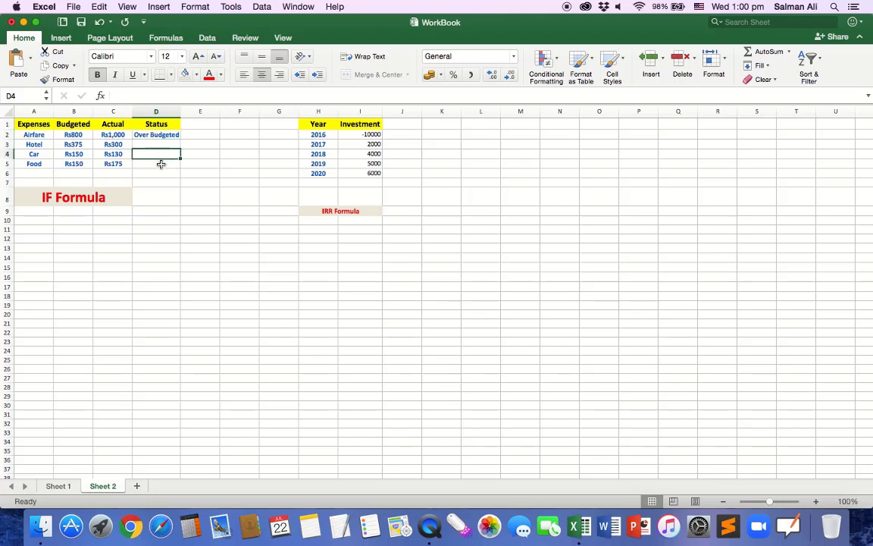
left_click(160, 163)
left_click(162, 144)
left_click(161, 154)
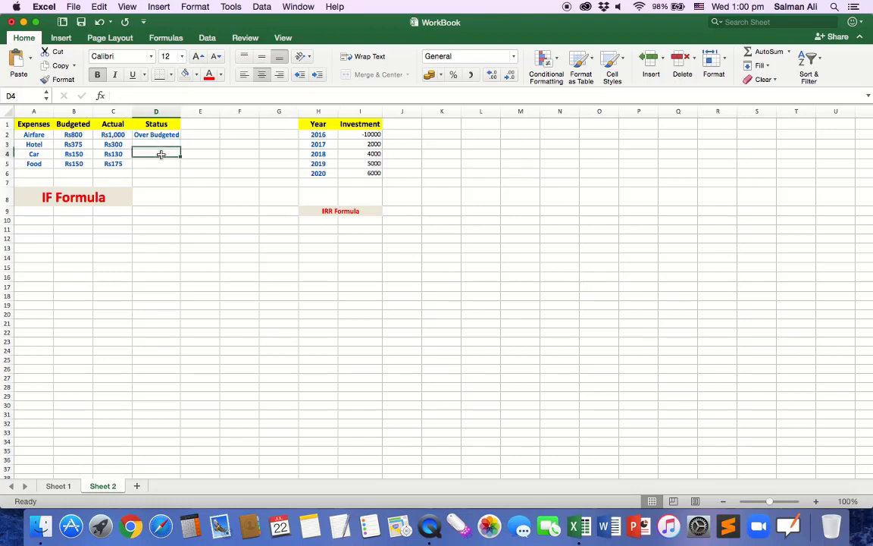
left_click(162, 163)
Fill the Status formula from D2 down to D5 and widen column D to fit the text
left_click(170, 135)
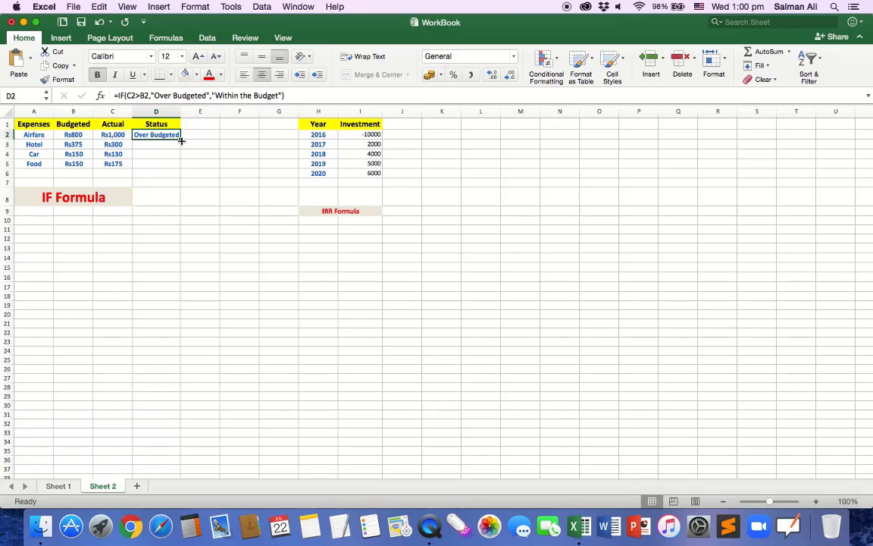
left_click_drag(181, 141, 180, 167)
left_click(203, 154)
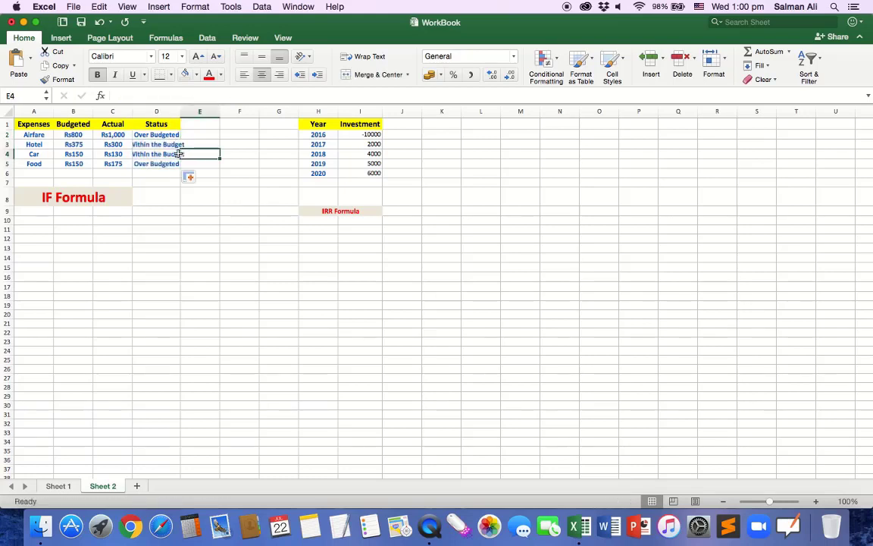
left_click_drag(181, 113, 192, 113)
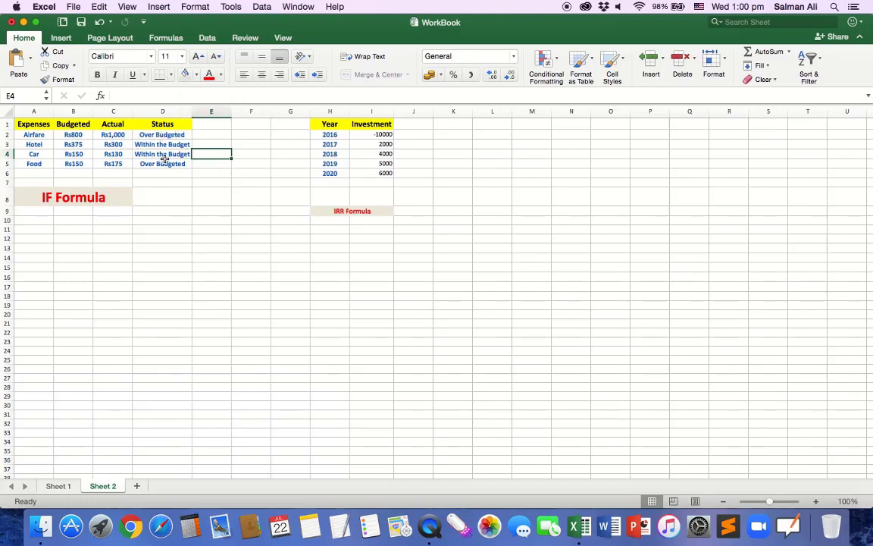
left_click(197, 165)
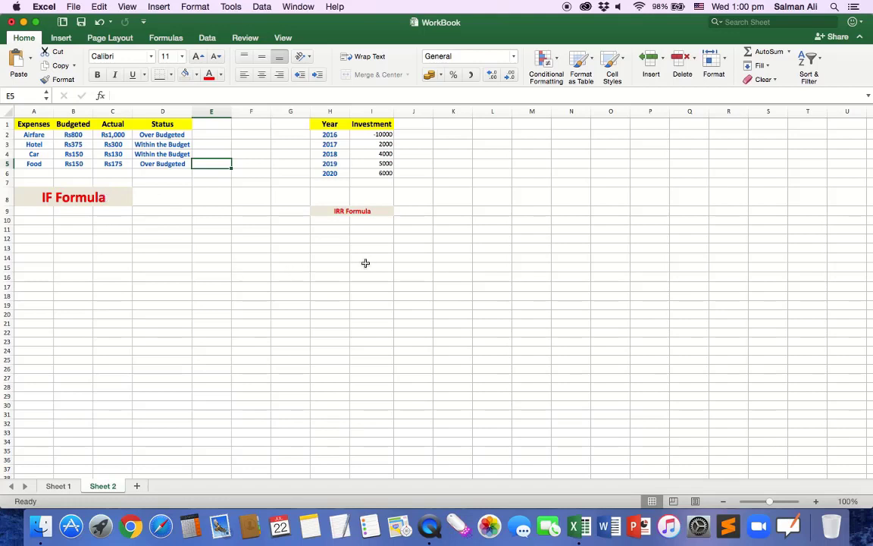
Enlarge the font of the merged "IRR Formula" heading in H9 to about the size of the "IF Formula" heading
left_click(332, 213)
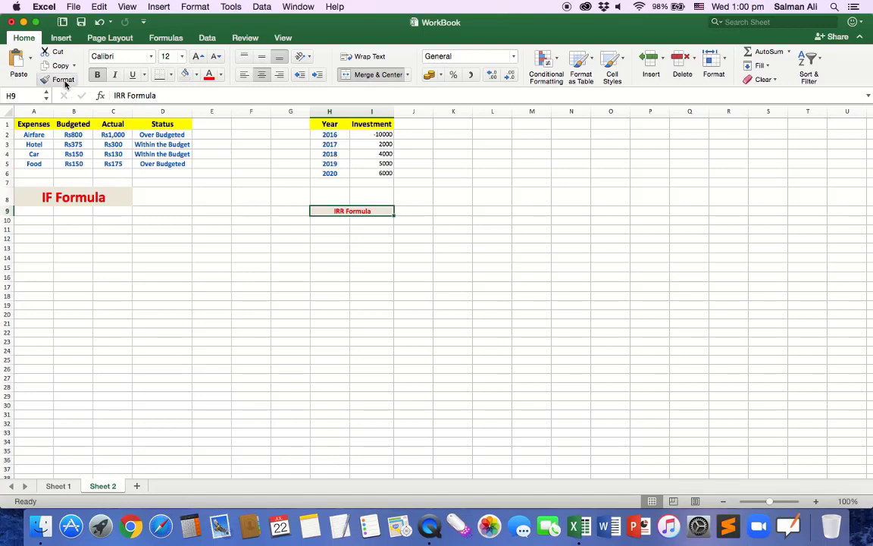
left_click(196, 58)
left_click(195, 58)
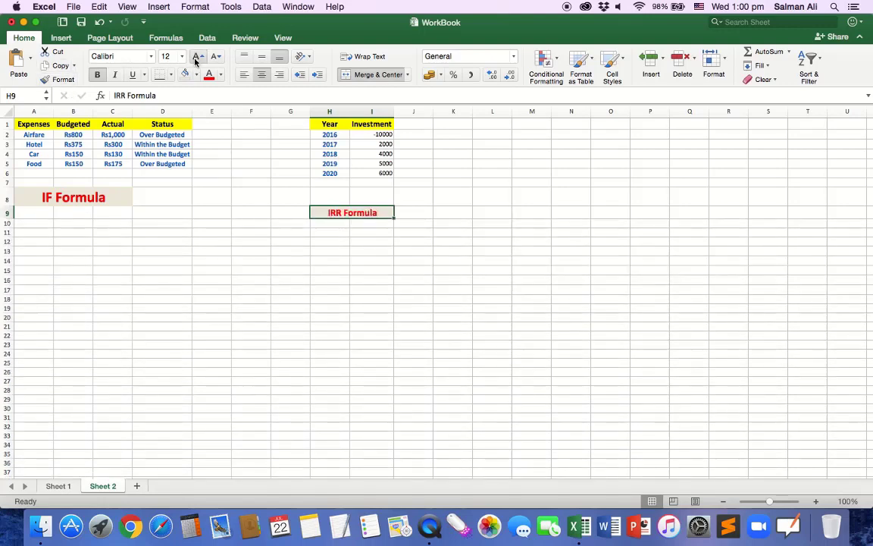
left_click(195, 58)
left_click(195, 58)
left_click(195, 58)
left_click(196, 59)
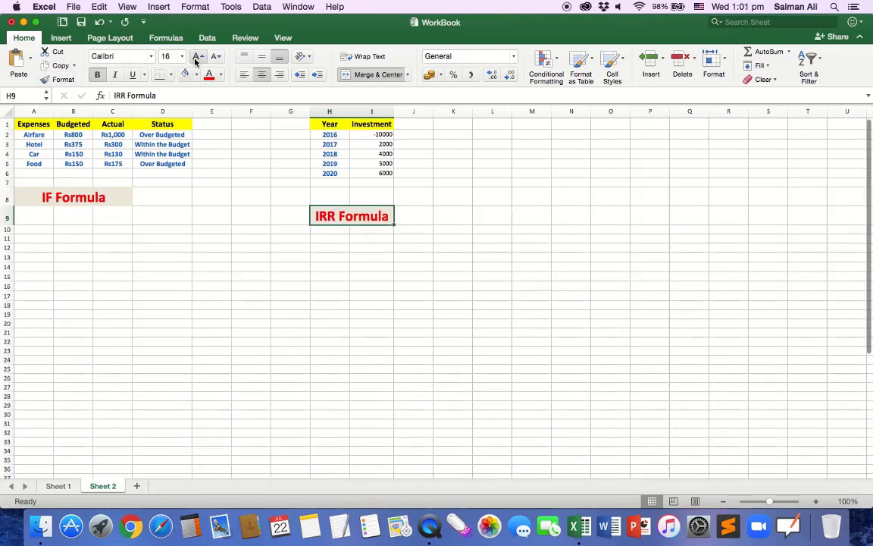
left_click(374, 265)
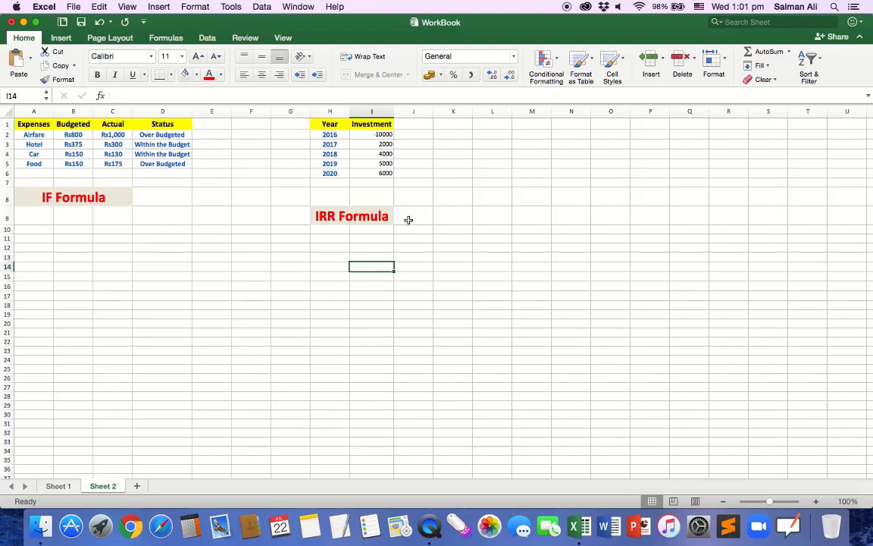
Enter the text "Internal Rate of Return" in cell K9 beside the IRR Formula heading
left_click(450, 219)
type("I")
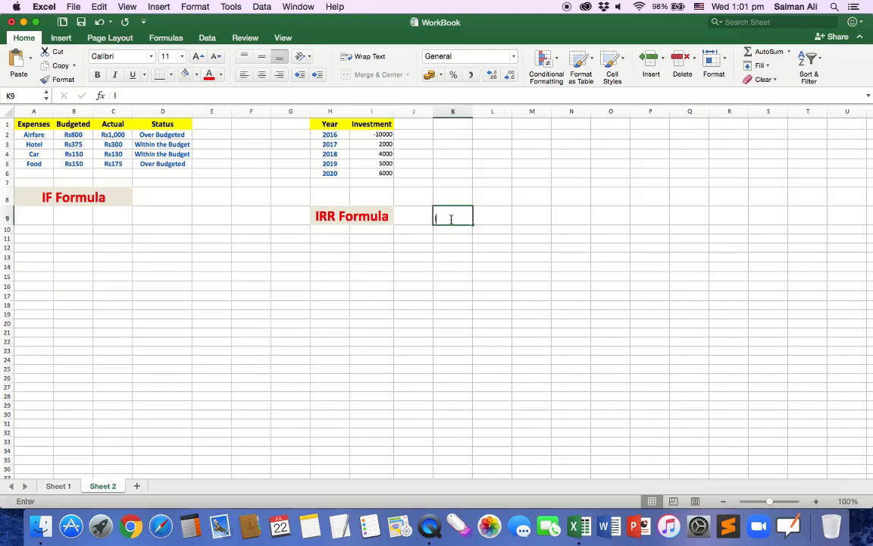
type("nternal R")
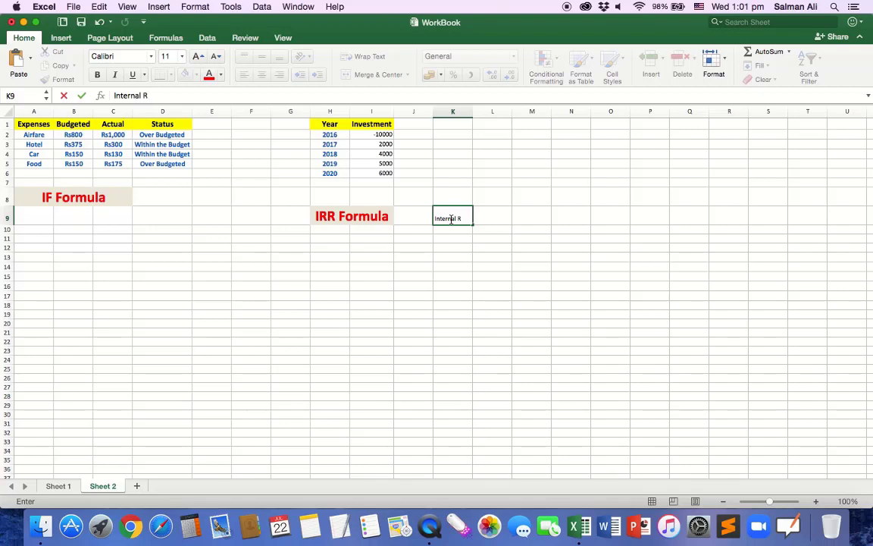
type("ate of Return")
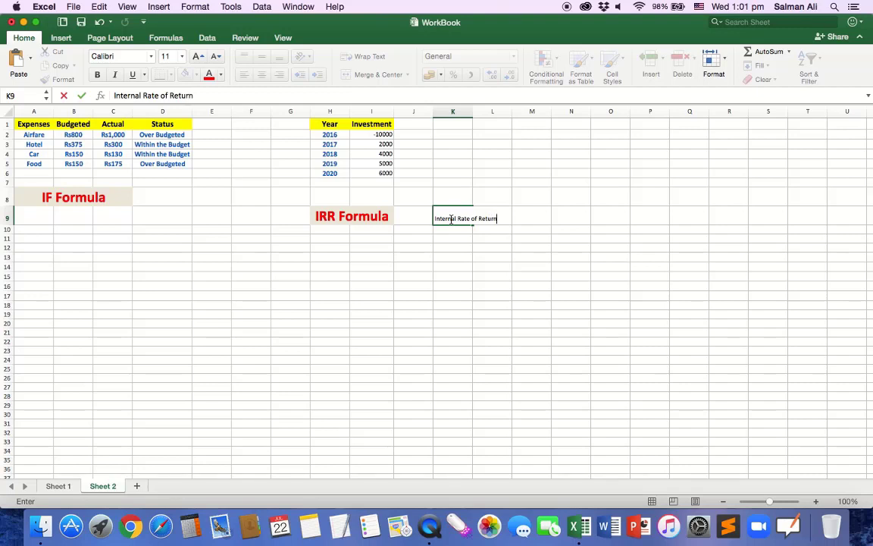
key("Return")
Format the "Internal Rate of Return" text in K9 as bold, red and size 20
left_click(450, 218)
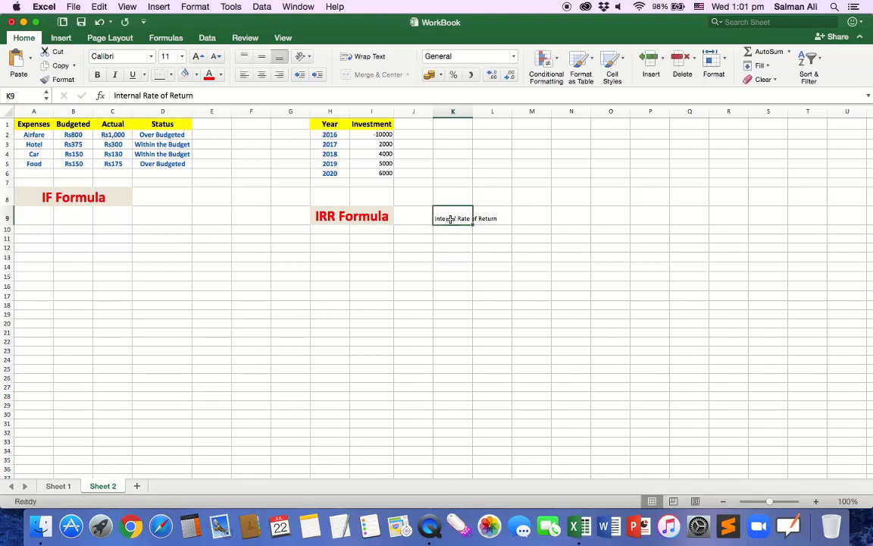
left_click(210, 74)
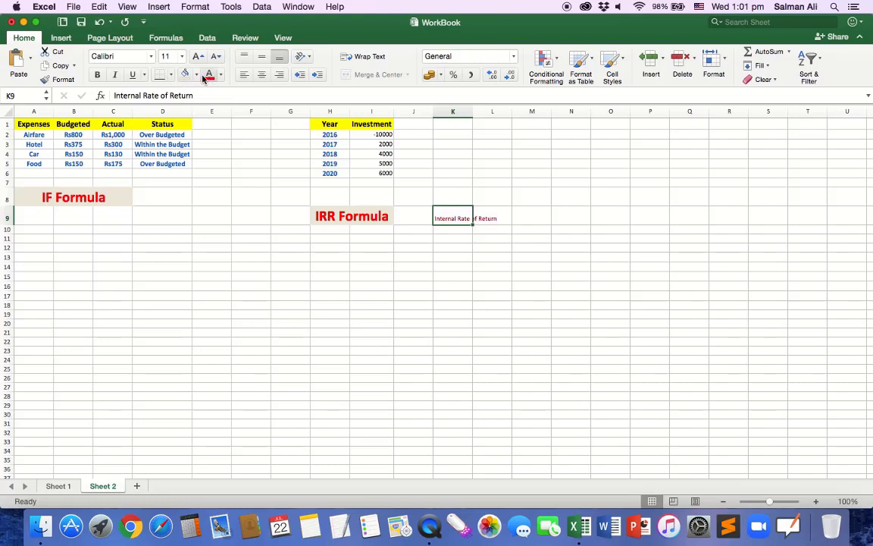
left_click(96, 75)
left_click(199, 57)
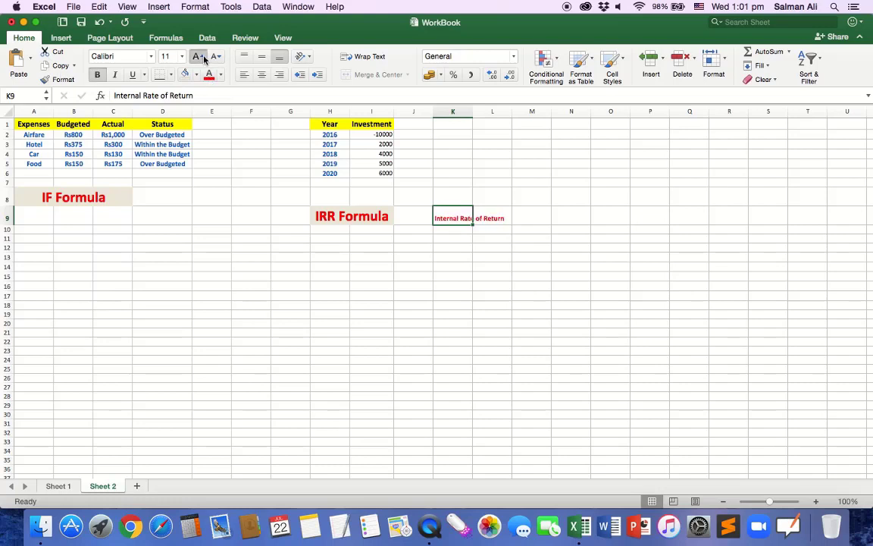
left_click(200, 58)
left_click(203, 59)
left_click(403, 274)
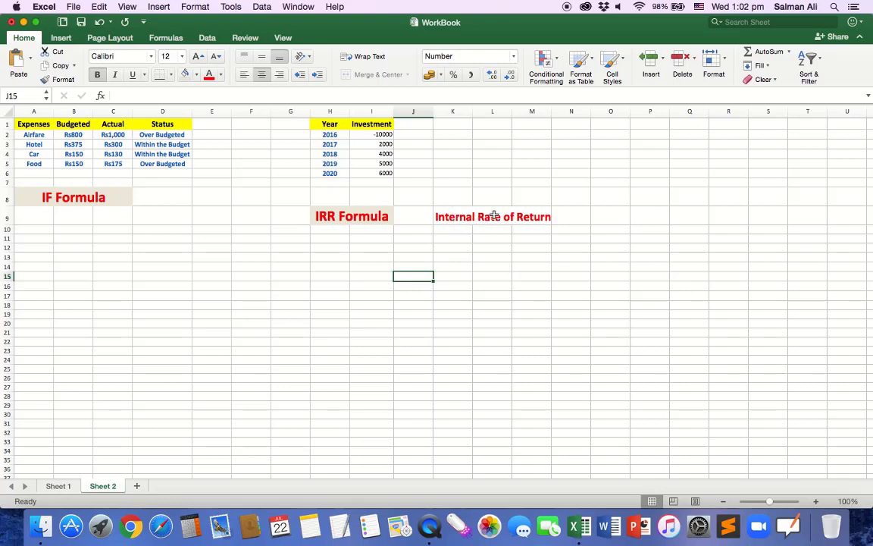
Merge and center cells K9 to M9 so they hold the "Internal Rate of Return" text
left_click(453, 217)
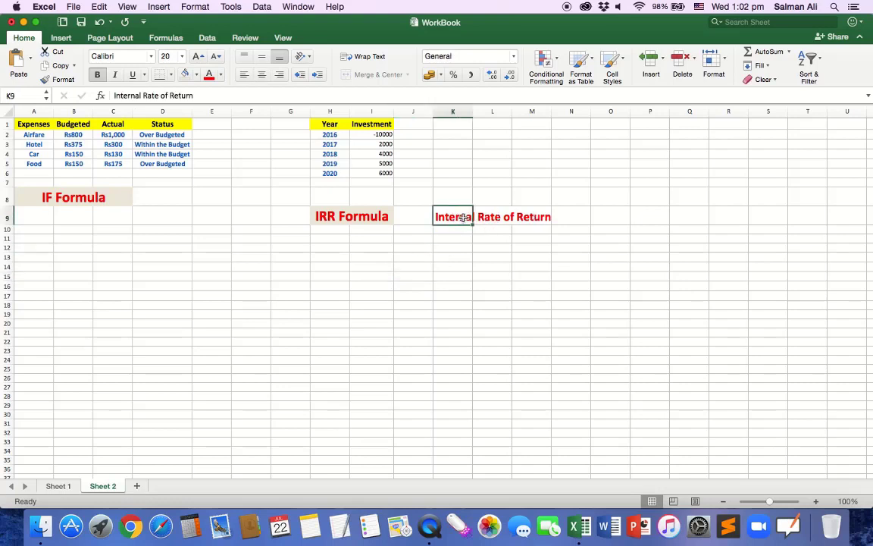
left_click_drag(463, 218, 534, 217)
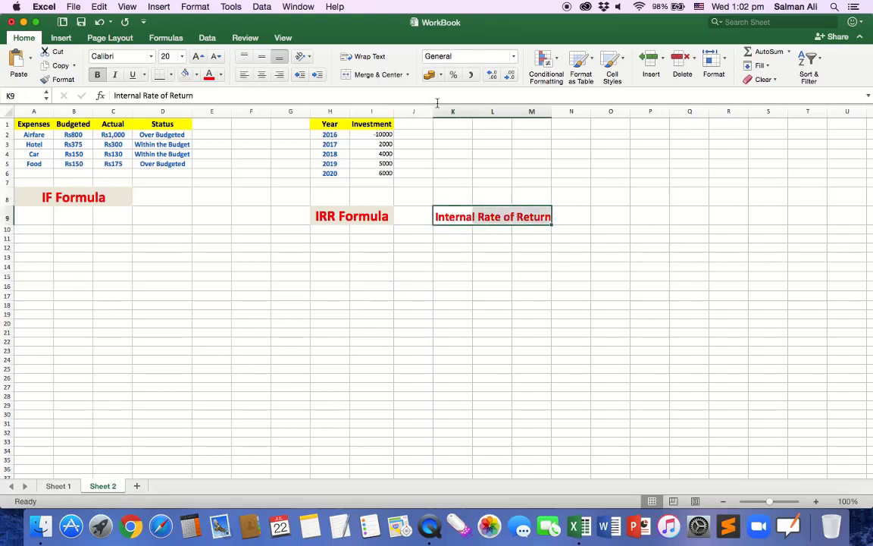
left_click(379, 74)
left_click(524, 276)
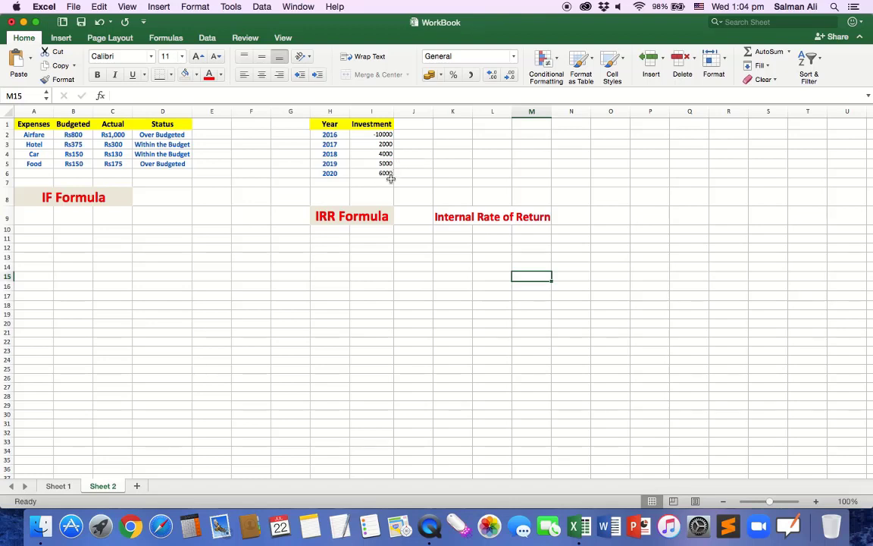
Enter the formula =IRR(I2:I6) in cell I7 below the Investment values
left_click(379, 183)
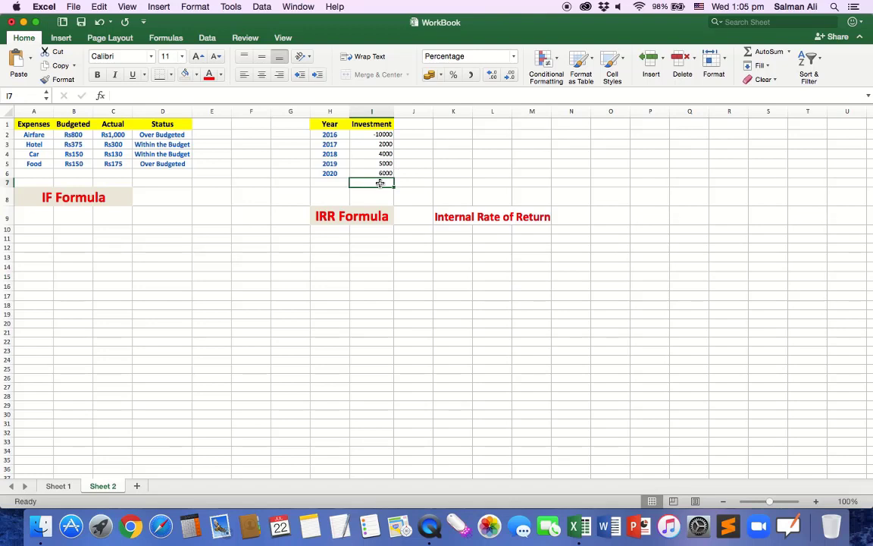
left_click(241, 100)
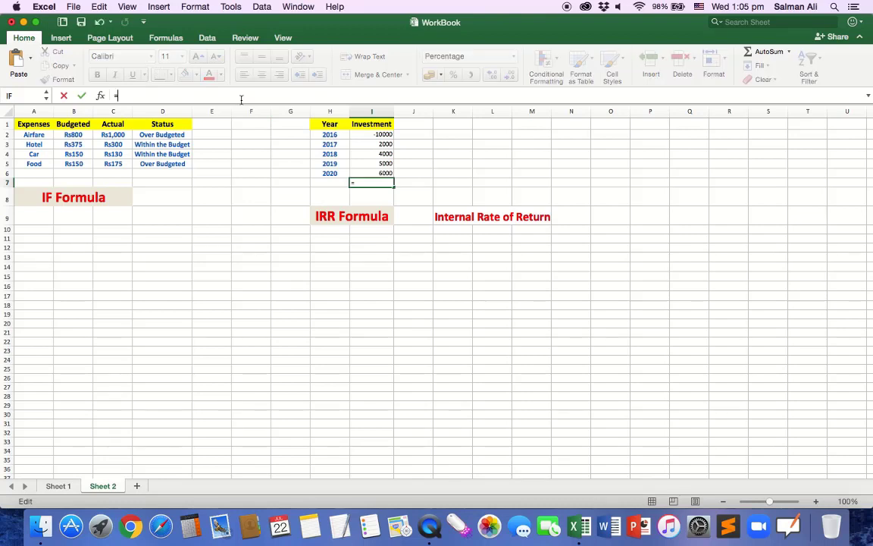
type("IRR")
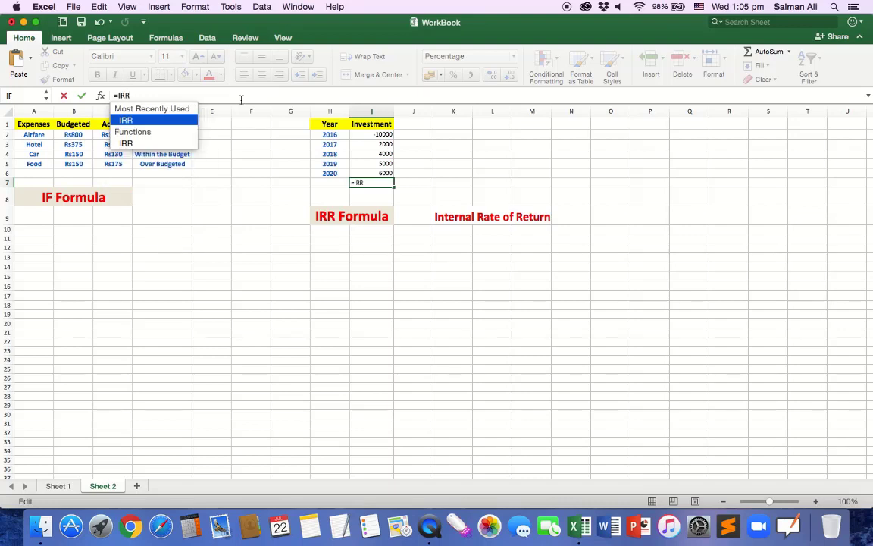
type("(")
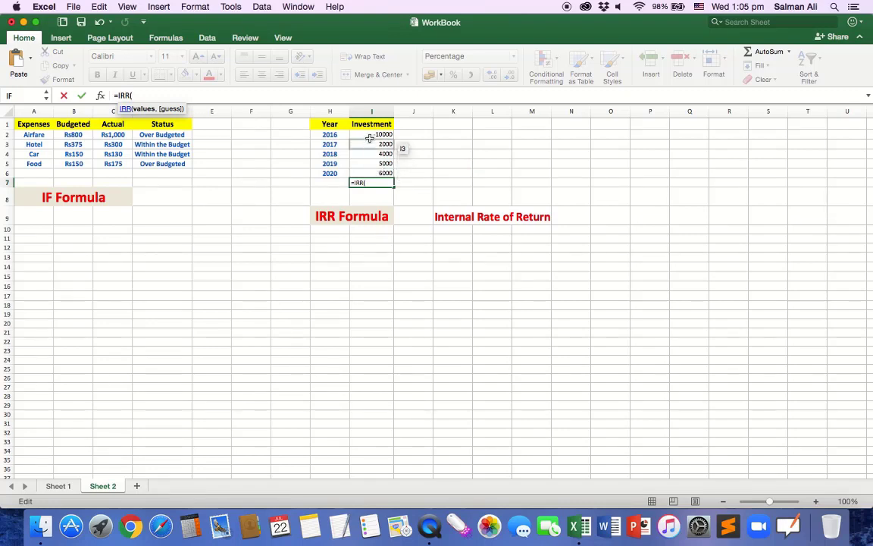
left_click_drag(370, 138, 372, 170)
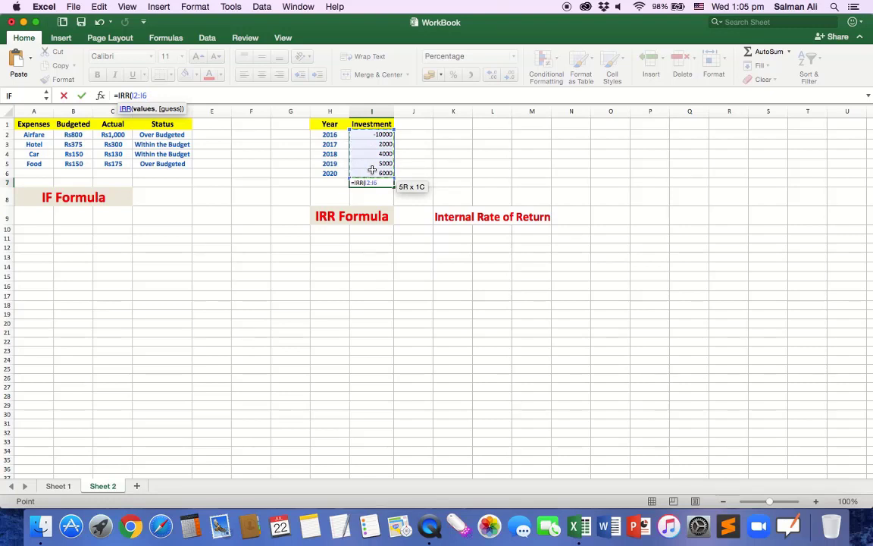
type(")")
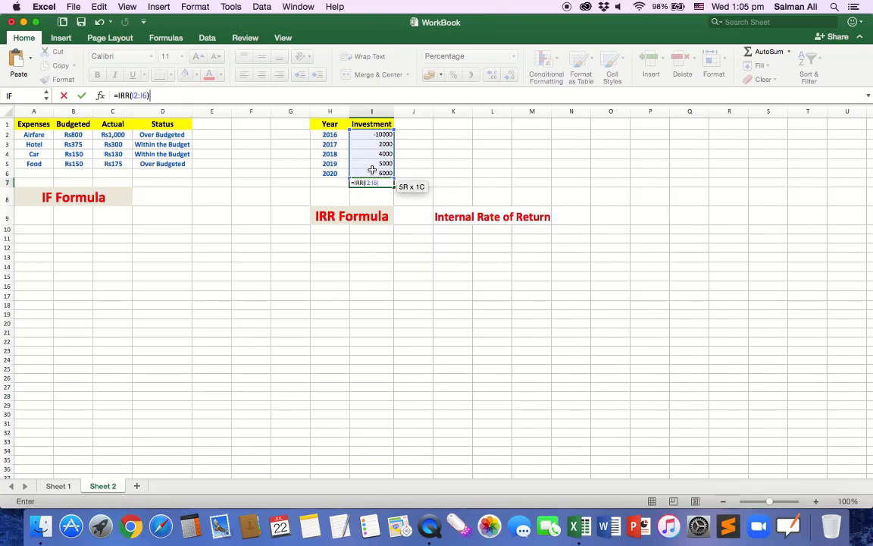
key("Return")
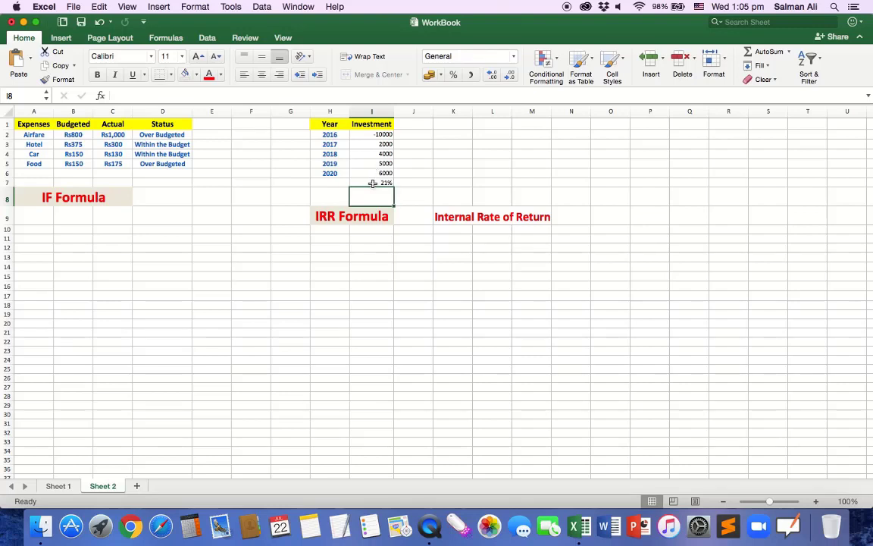
Format the IRR result in I7 as bold red text at size 20 with a yellow fill
left_click(371, 183)
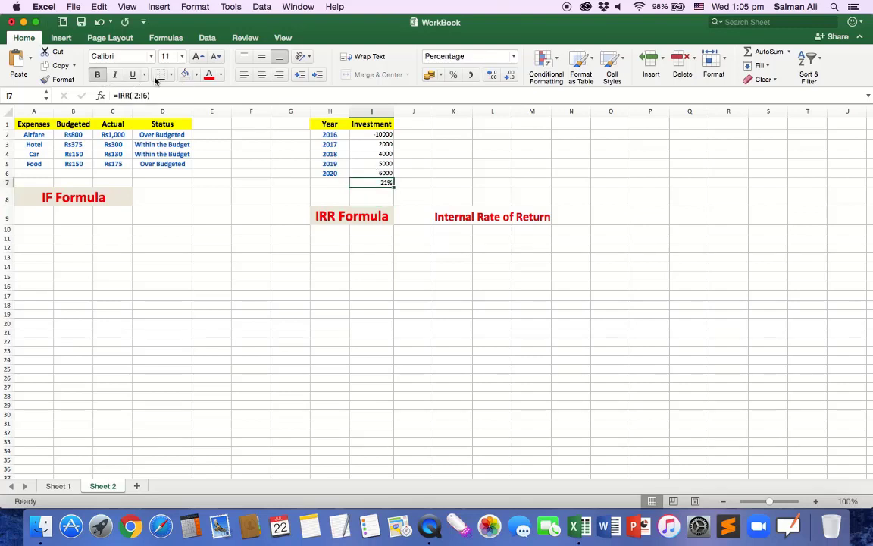
left_click(195, 75)
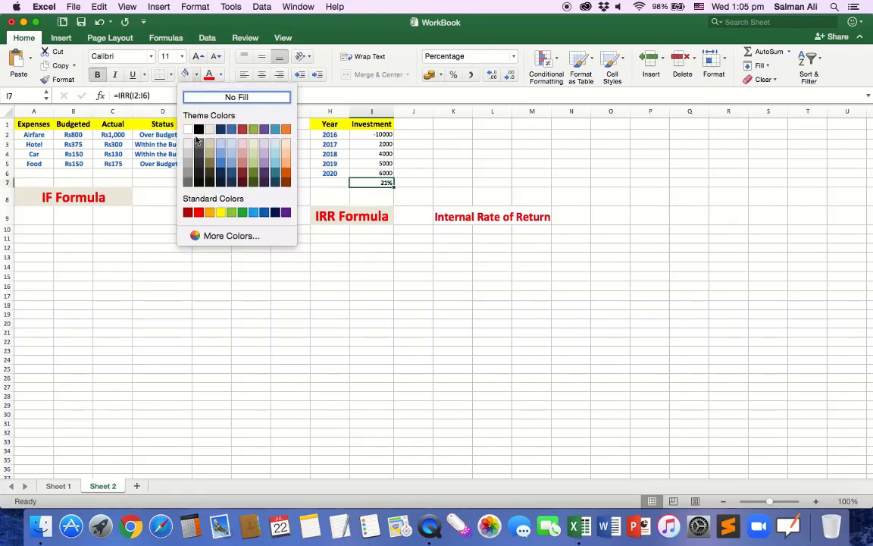
left_click(219, 212)
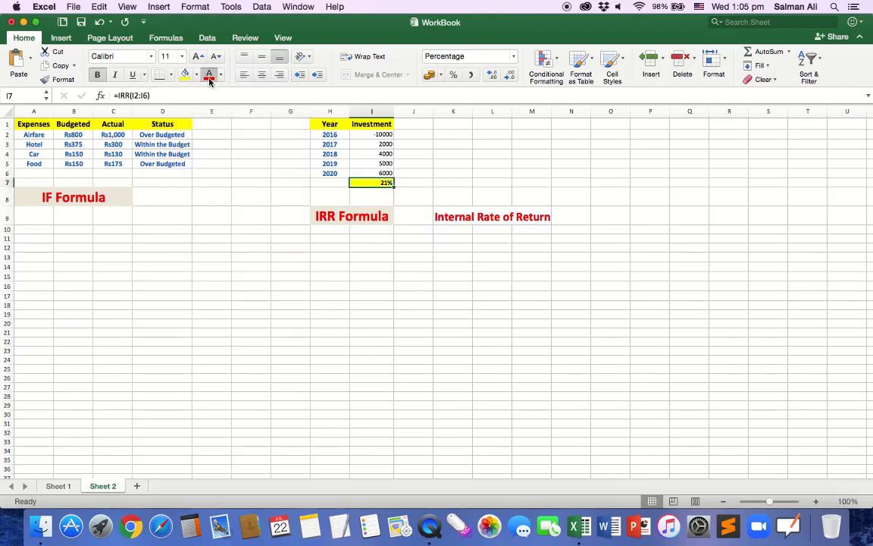
left_click(198, 56)
left_click(198, 56)
left_click(198, 56)
left_click(198, 56)
left_click(197, 56)
left_click(415, 186)
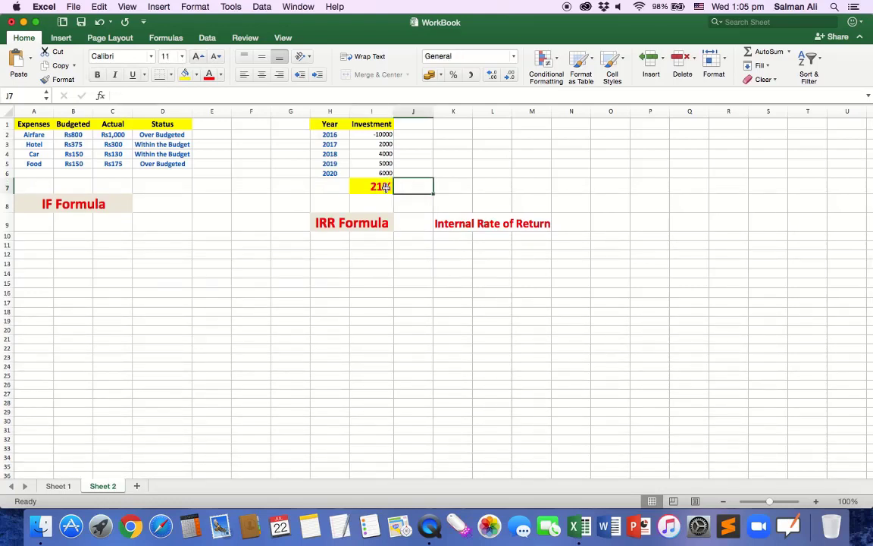
key("Left")
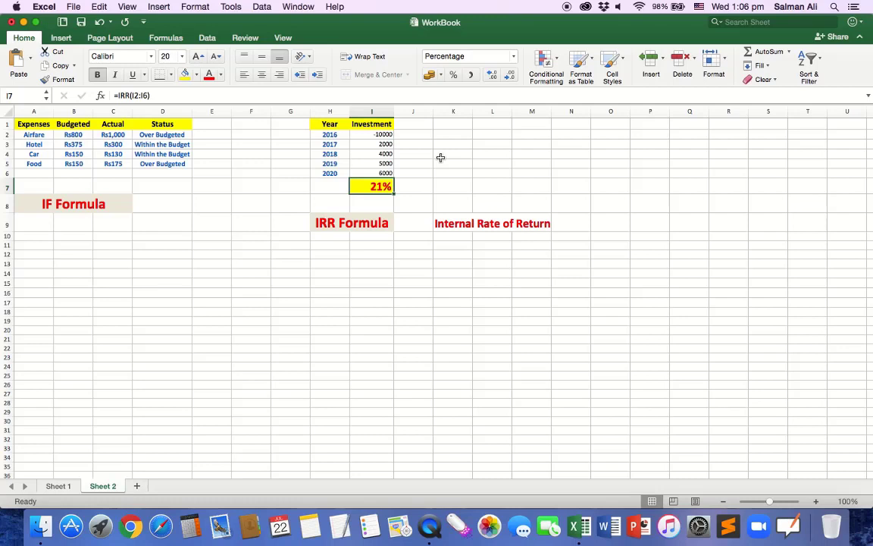
Enter the label "IRR" in cell H7 beside the IRR result
left_click(329, 185)
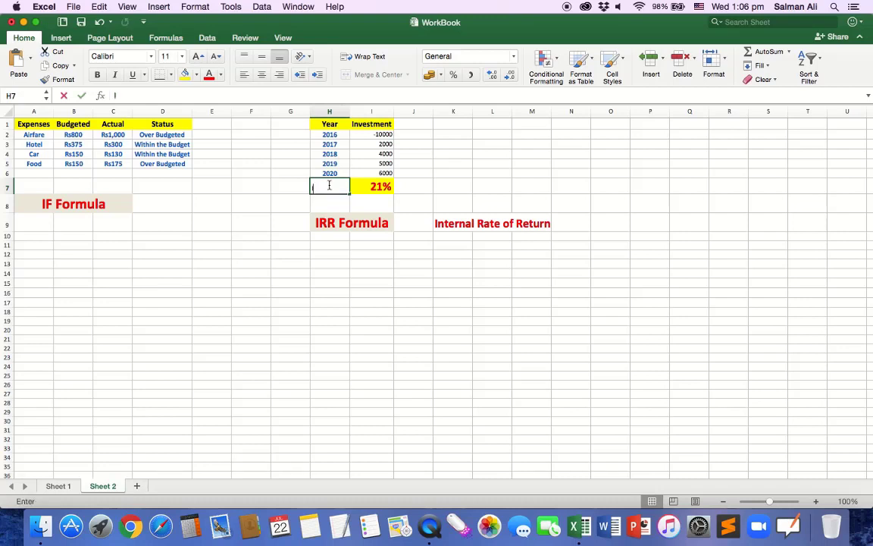
type("IRR")
left_click(288, 187)
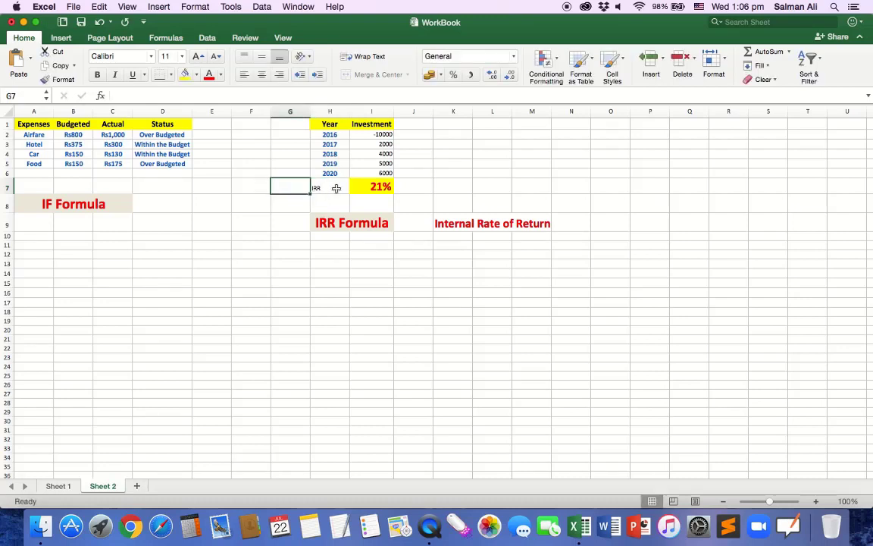
Try to copy the Year header's formatting from H1 onto the IRR label in H7, and undo it
left_click(332, 187)
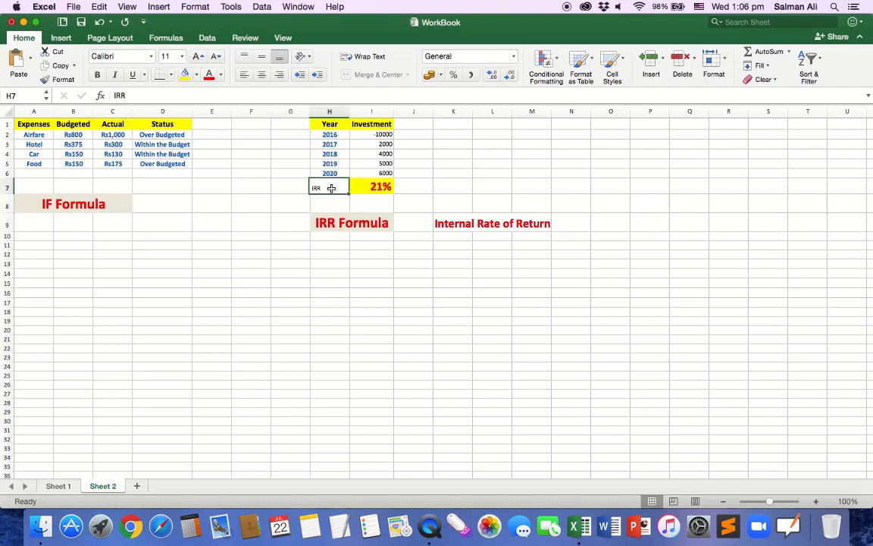
left_click(328, 124)
left_click(61, 79)
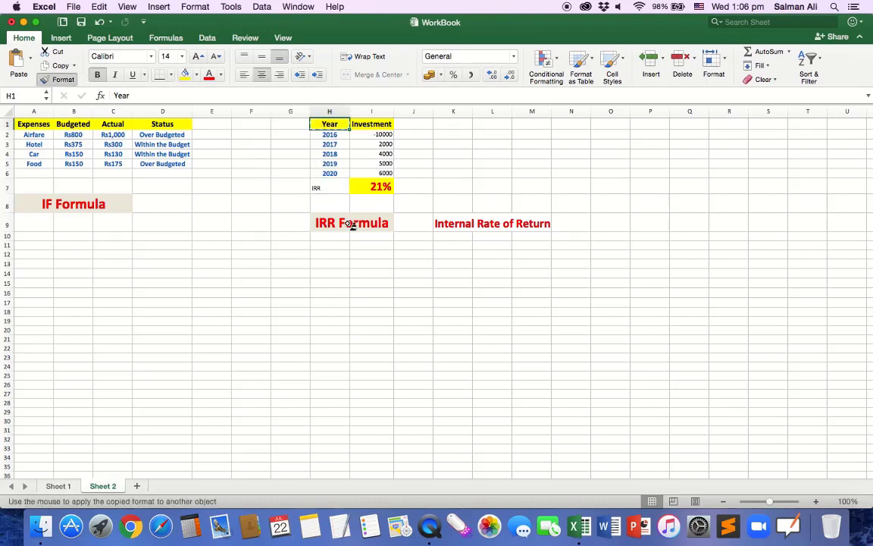
left_click(330, 187)
left_click(484, 197)
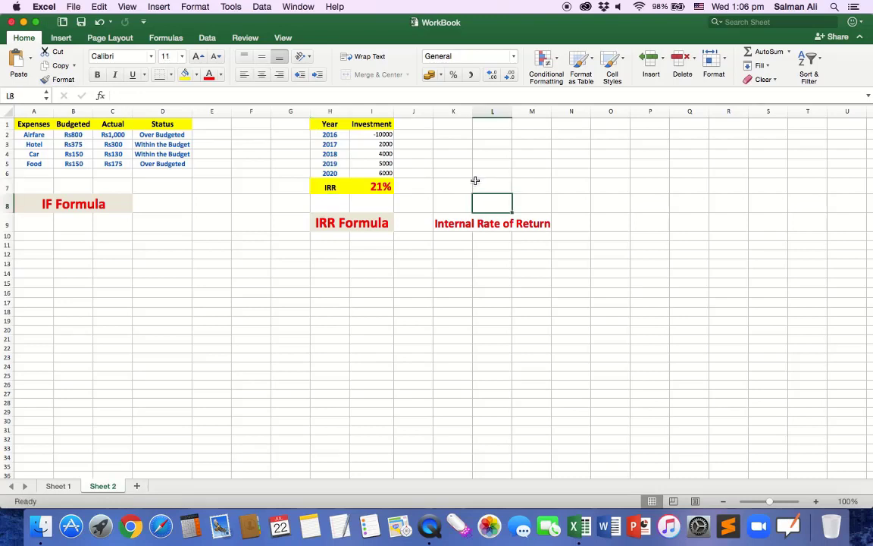
key("super+z")
left_click(279, 221)
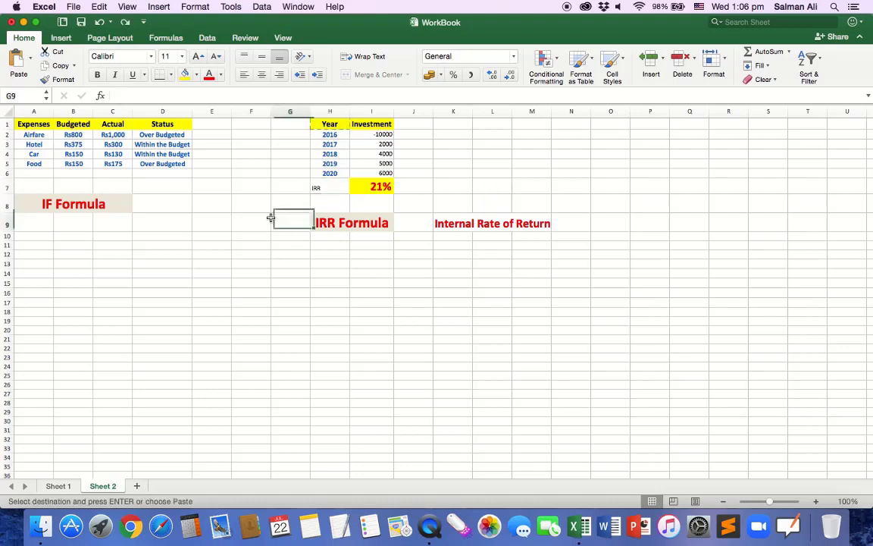
left_click(336, 185)
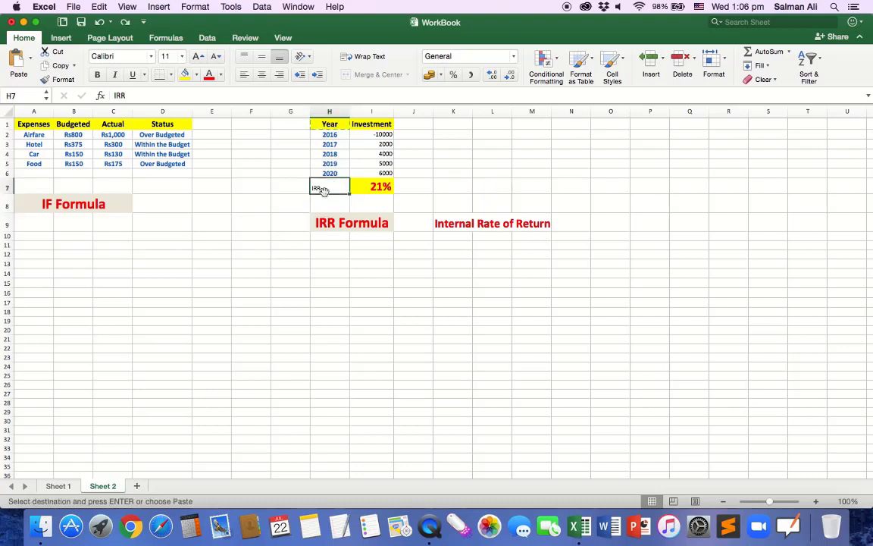
left_click(291, 205)
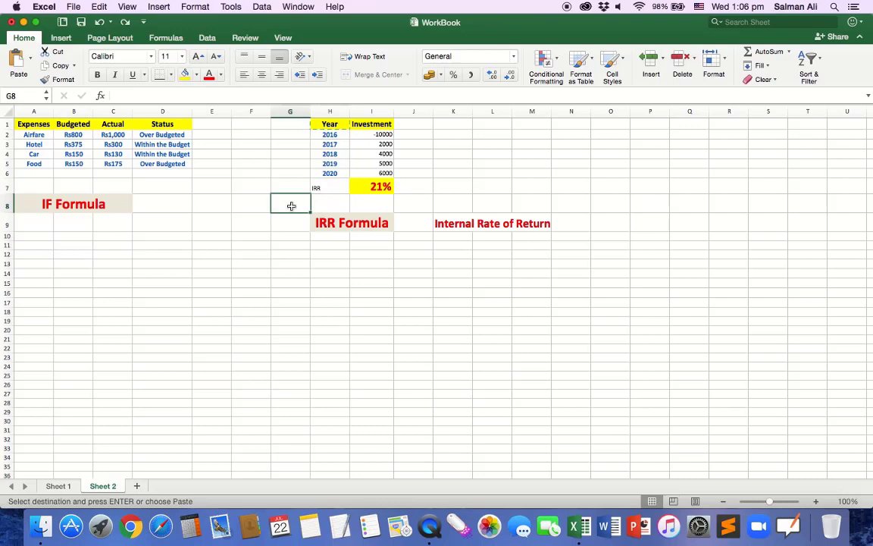
left_click(334, 187)
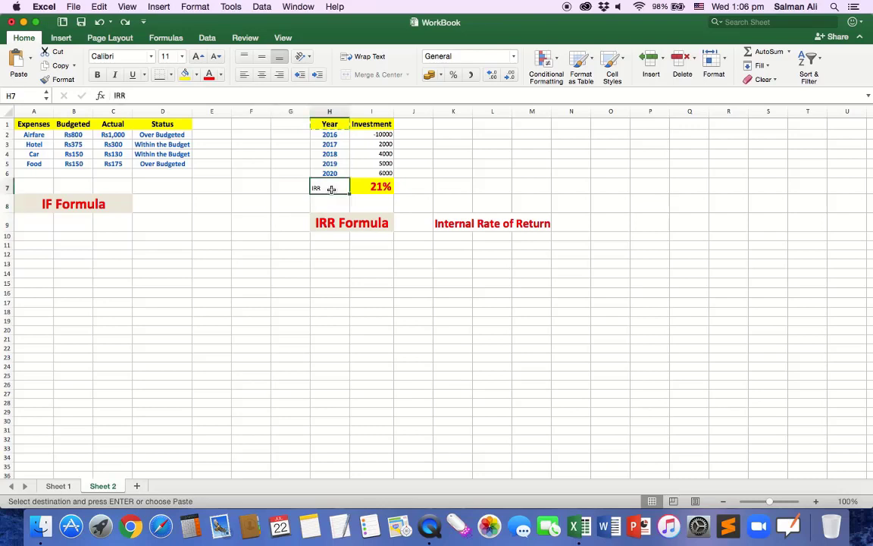
left_click(281, 202)
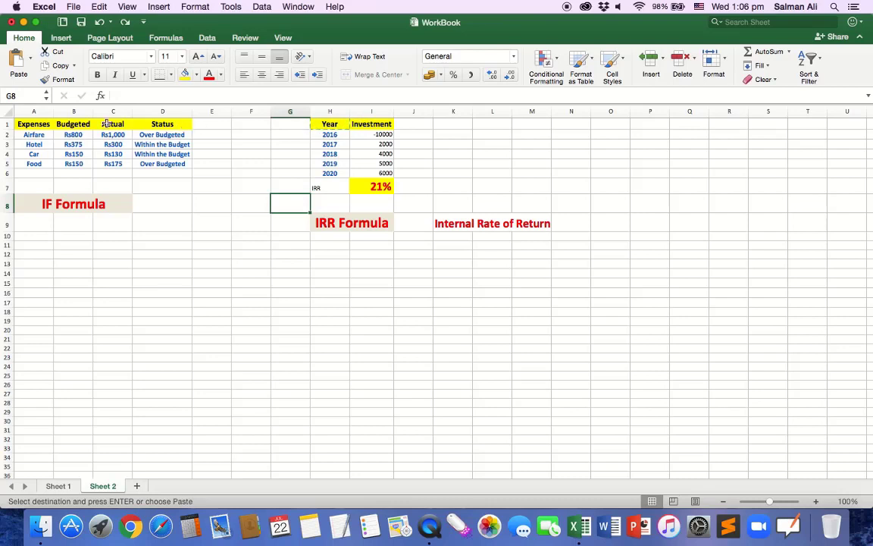
left_click(332, 186)
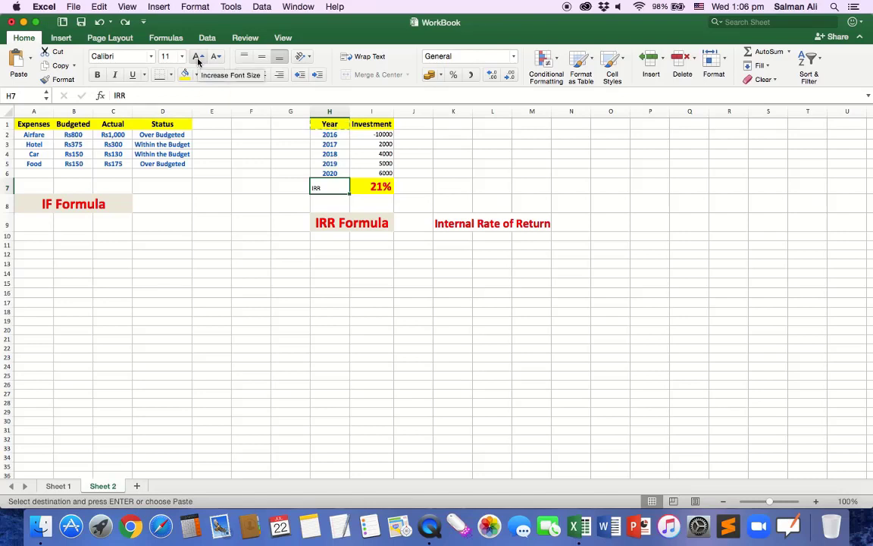
left_click(249, 235)
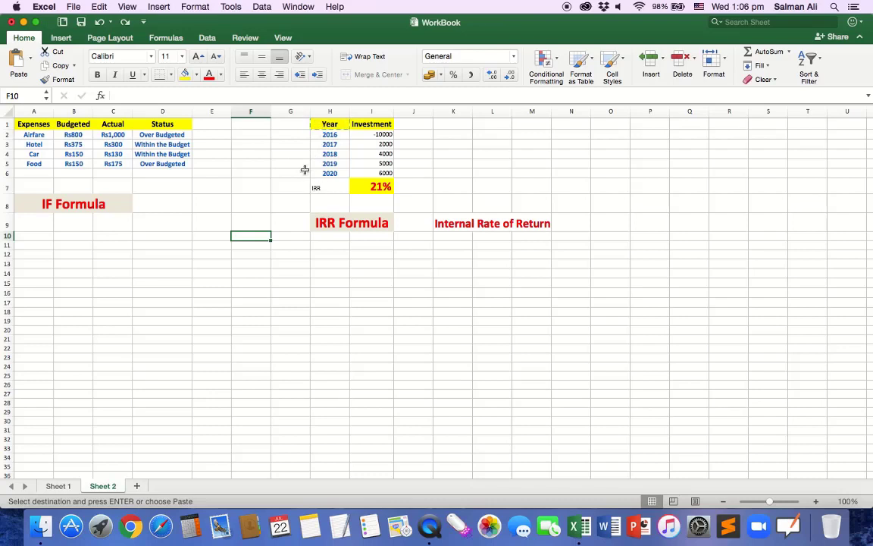
Copy the Year header's formatting from H1 onto the IRR label in H7 with Format Painter
left_click(318, 127)
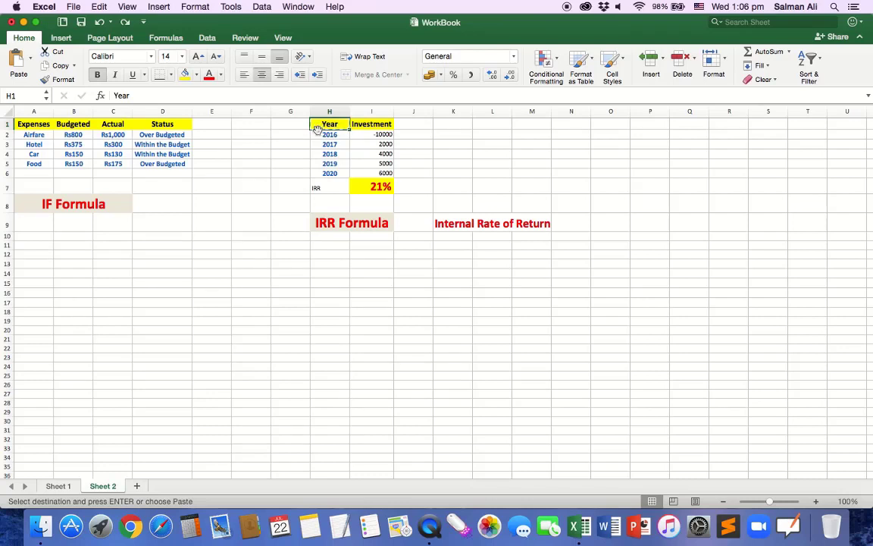
left_click(57, 80)
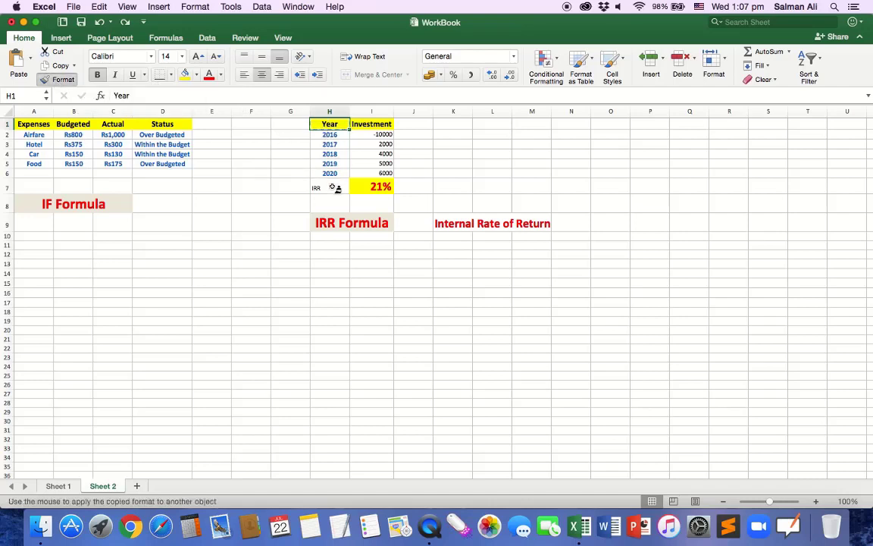
left_click(331, 188)
left_click(273, 236)
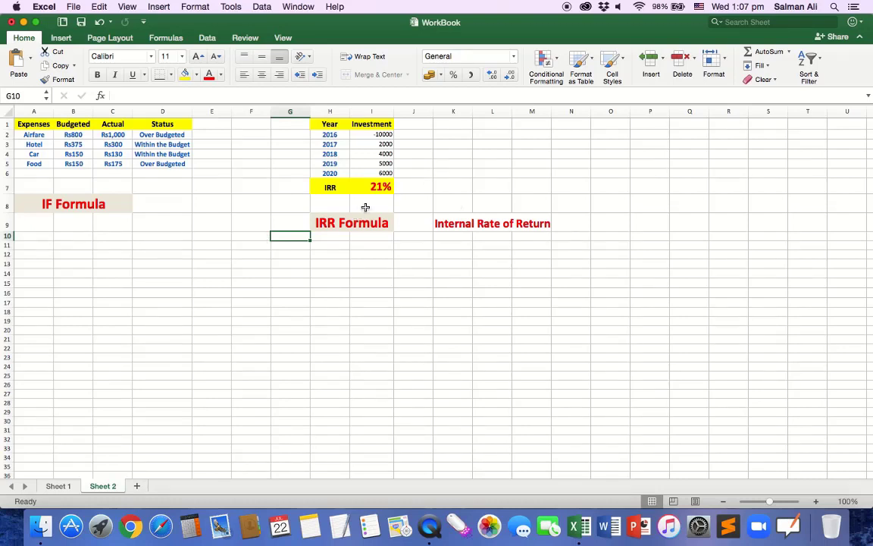
Try replacing the 2016 investment in I2 with 1000 and inspect the IRR formula cell I7
left_click(369, 135)
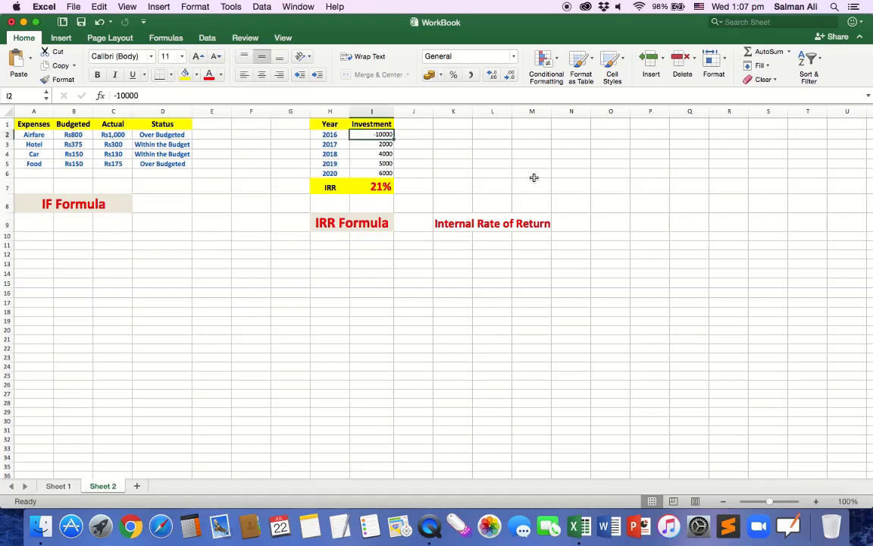
type("1000")
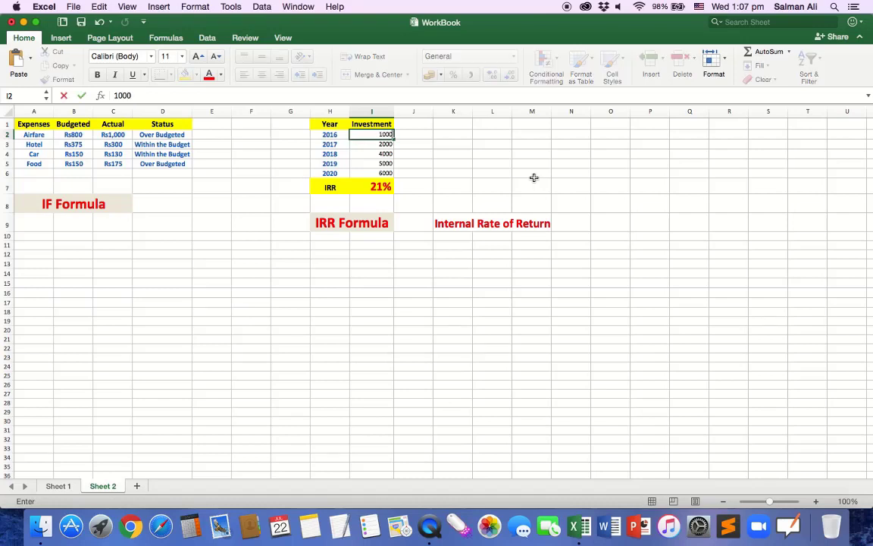
key("Return")
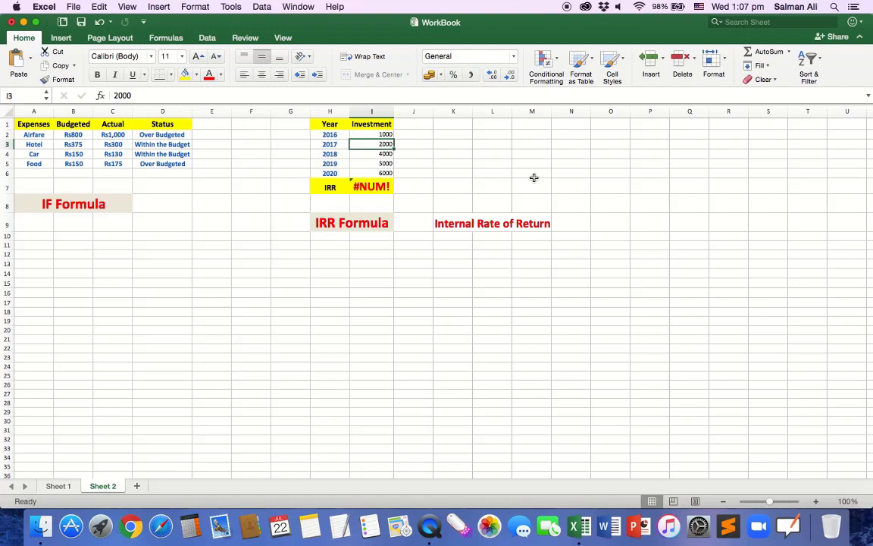
key("Down")
key("Down")
key("Down")
key("Down")
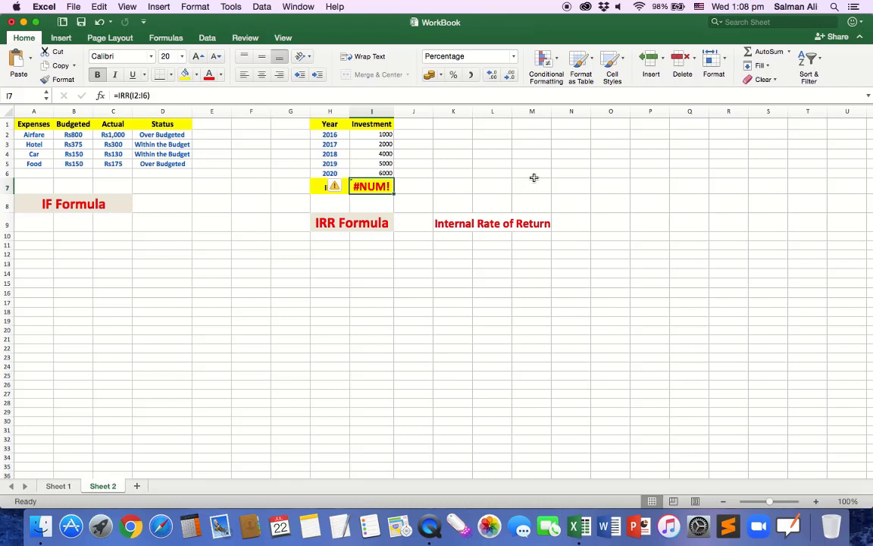
Undo the change to the 2016 investment in I2, then redo and undo it once more to compare the IRR result
key("super+z")
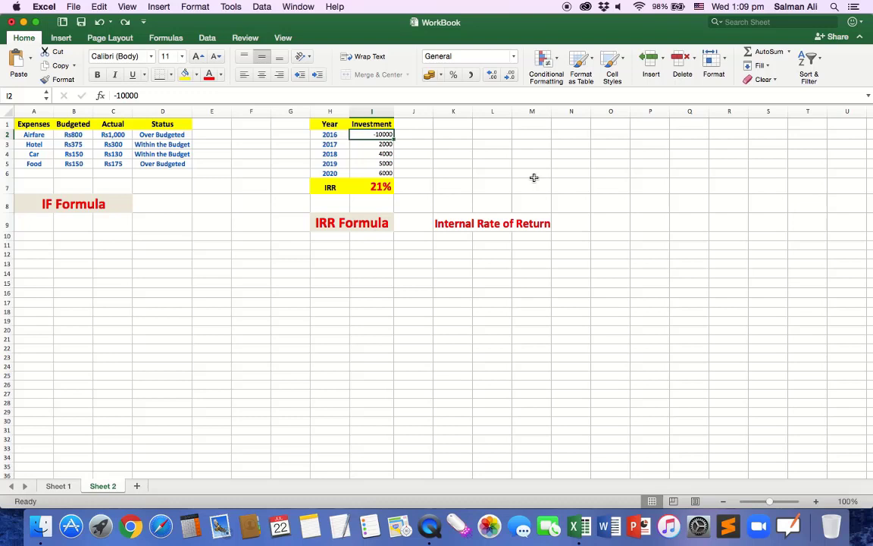
key("super+z")
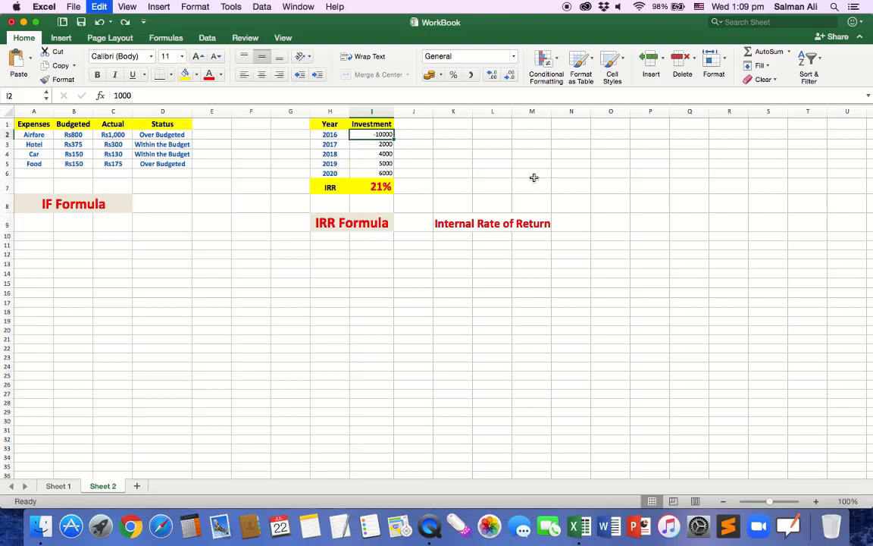
key("Down")
key("Down")
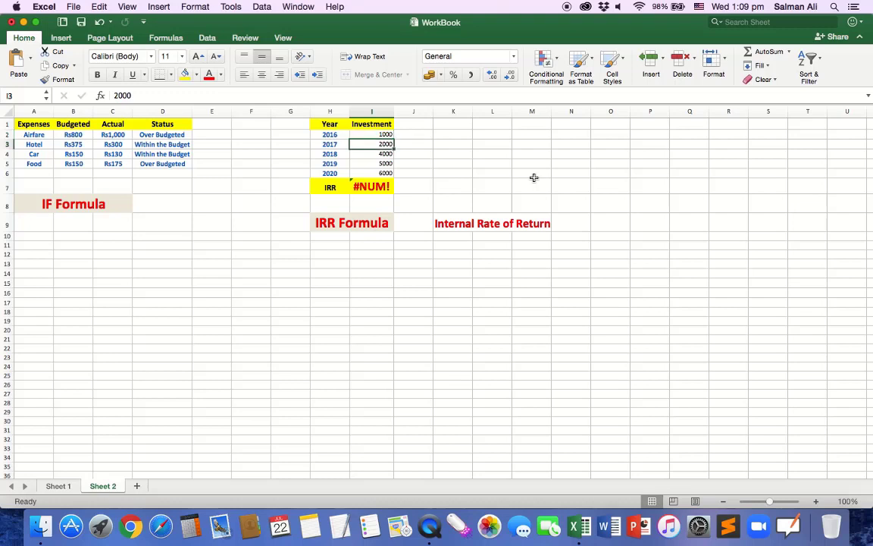
key("Up")
key("Up")
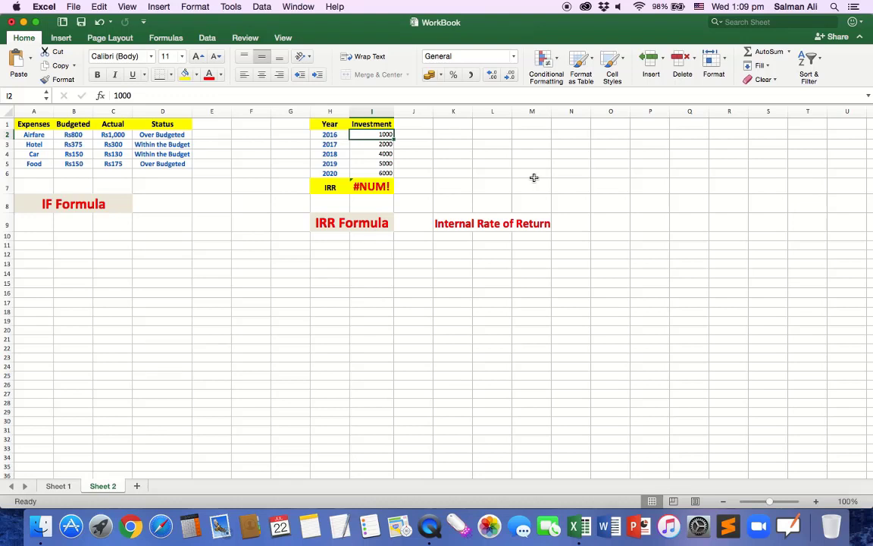
key("super+z")
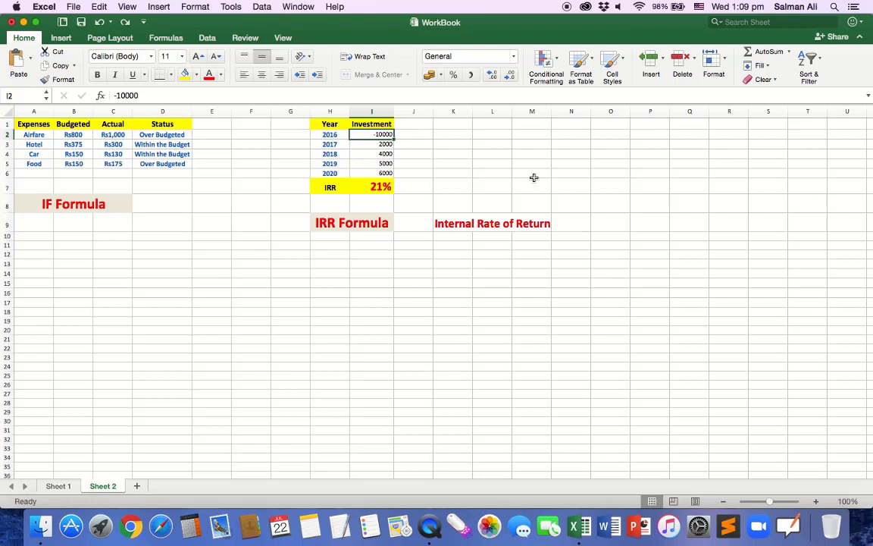
Enter the label "UNDO" in cell N8
left_click(568, 204)
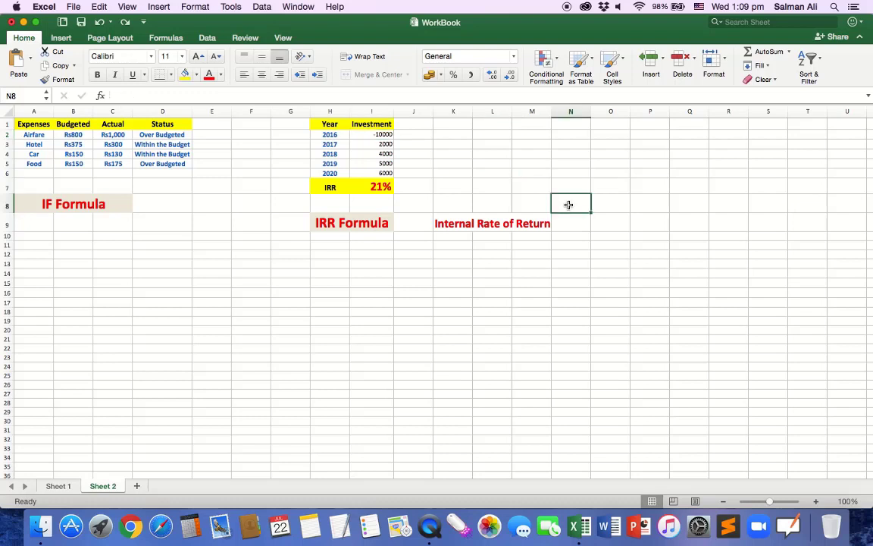
type("UN")
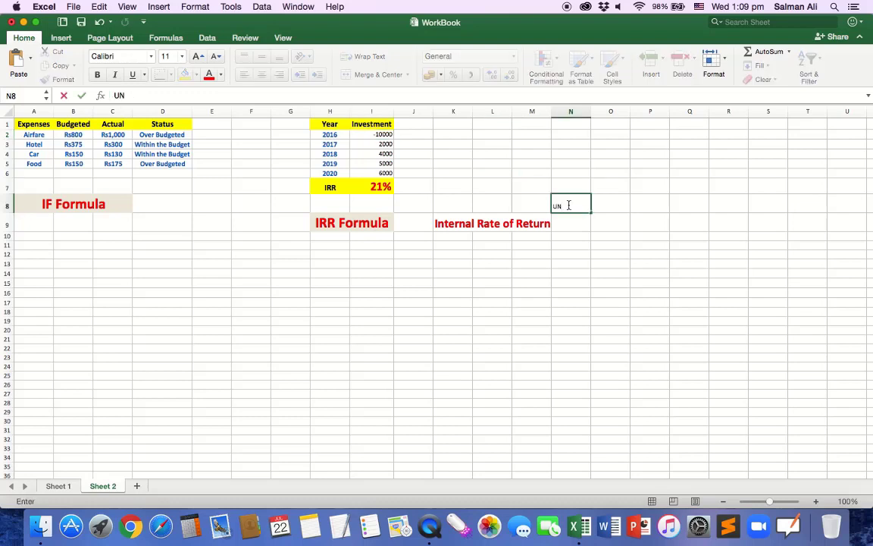
type("DO")
left_click(578, 276)
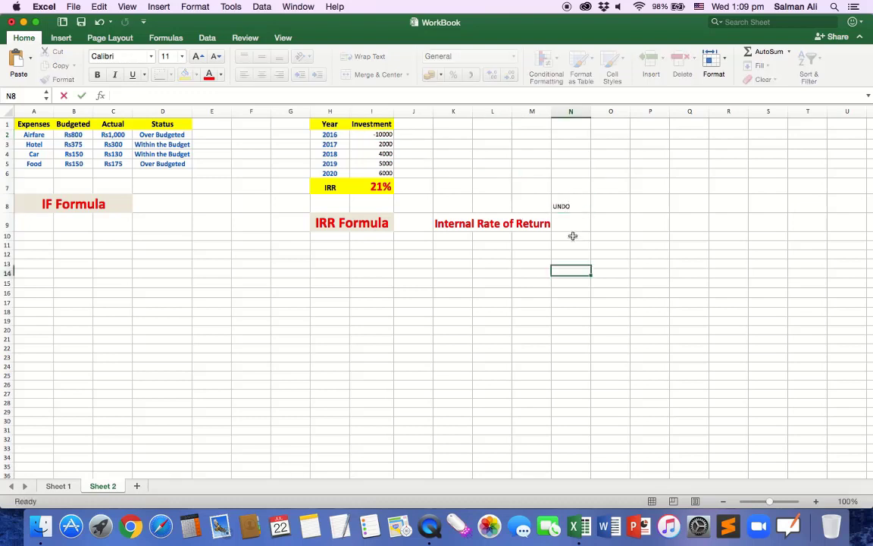
Copy the IRR result's formatting from I7 onto the UNDO label in N8 with Format Painter
left_click(570, 204)
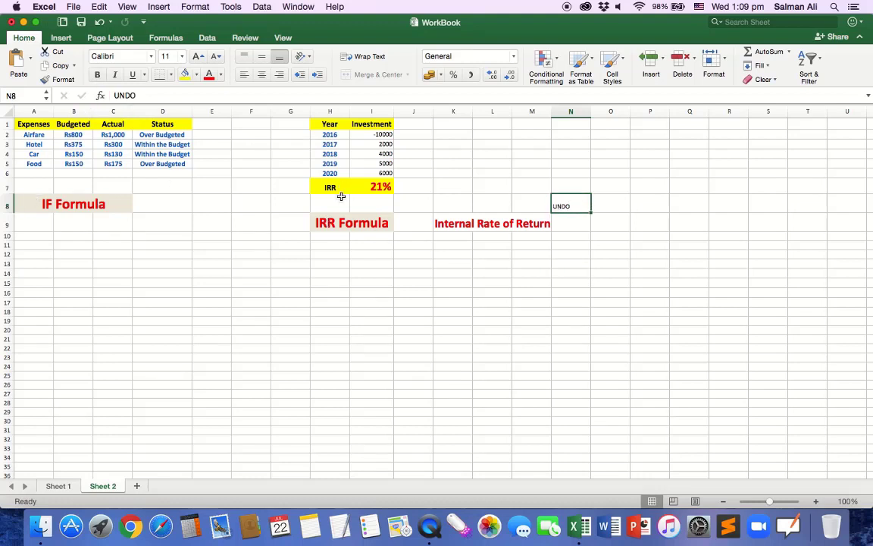
left_click(368, 186)
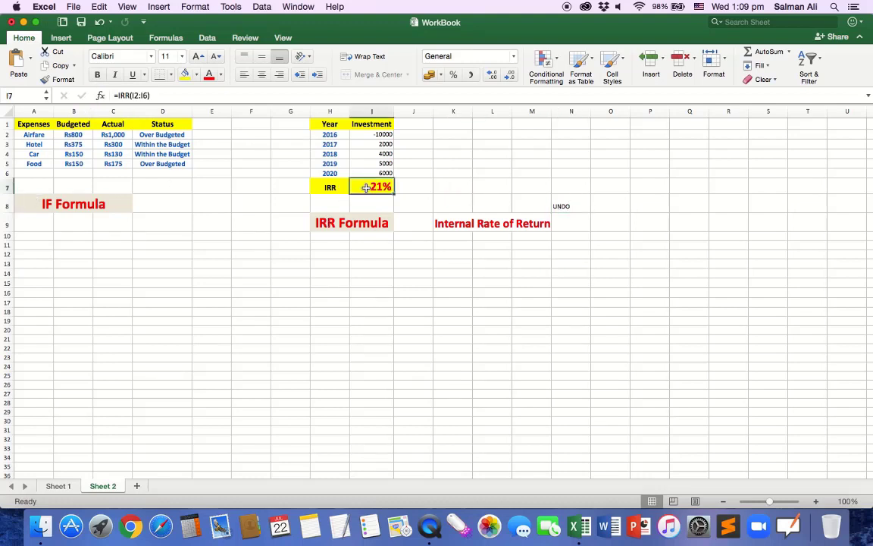
left_click(58, 79)
left_click(573, 205)
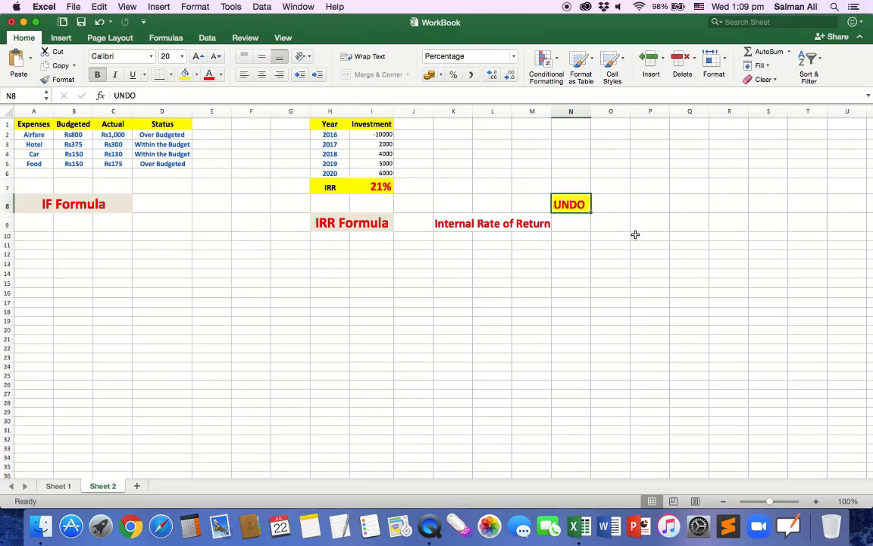
left_click(634, 234)
Copy the UNDO label's formatting from N8 onto the empty cell P8 with Format Painter
left_click(610, 203)
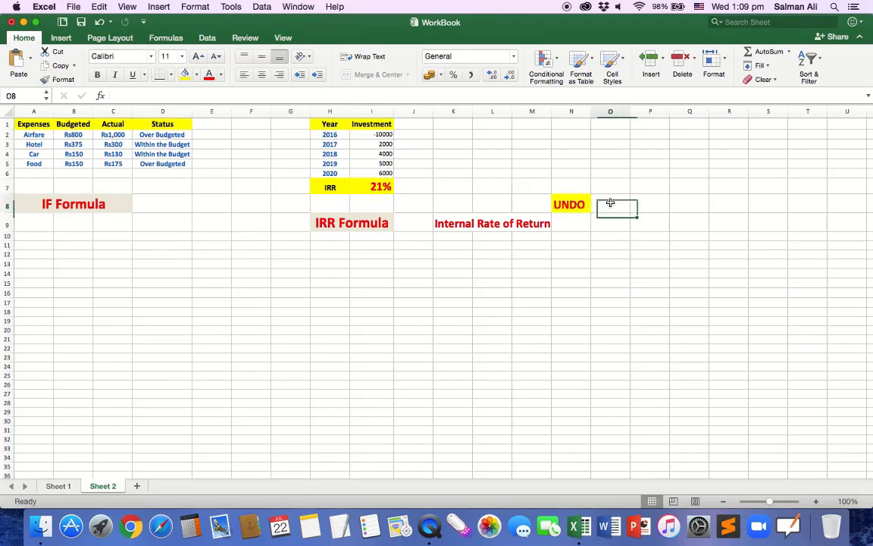
left_click(656, 204)
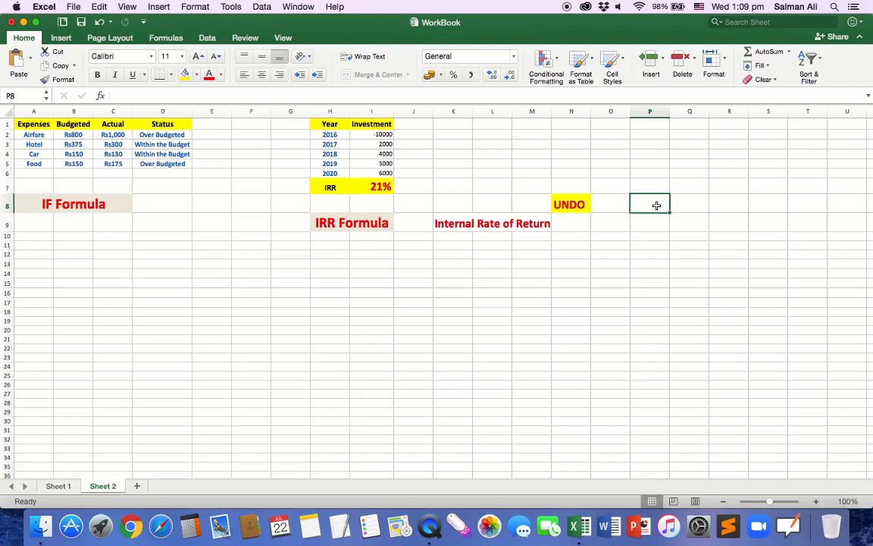
left_click(570, 204)
left_click(49, 79)
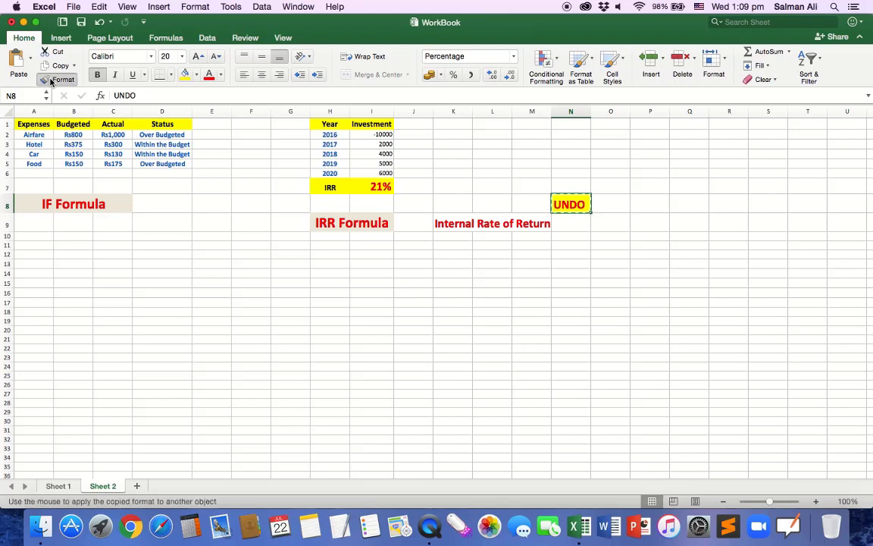
left_click_drag(606, 203, 652, 205)
left_click(652, 205)
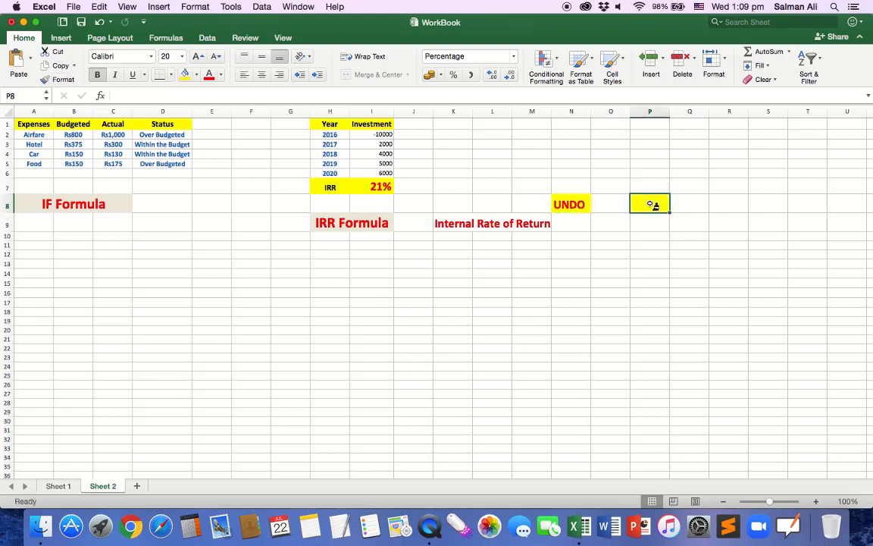
Enter the text "Ctrl+Z" in cell P8 to note the shortcut belonging to the UNDO label
type("Ctrl")
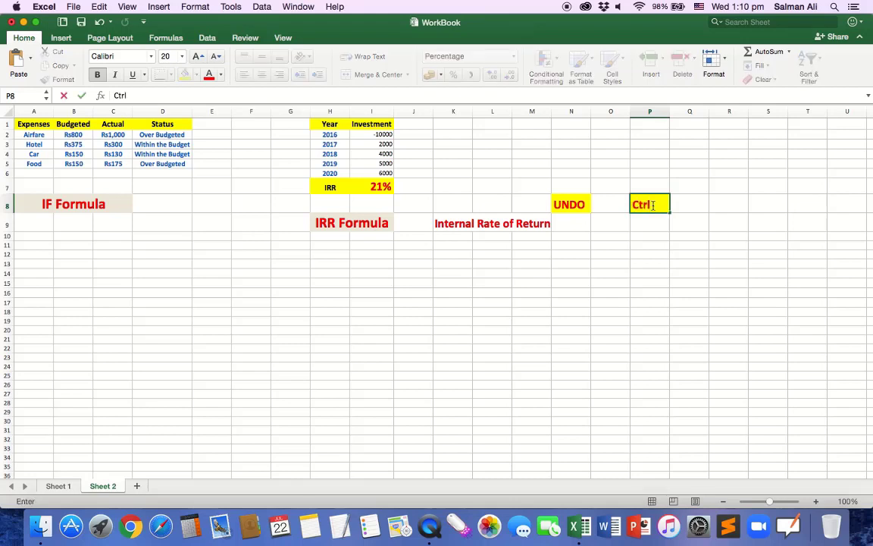
type("+Z")
key("Return")
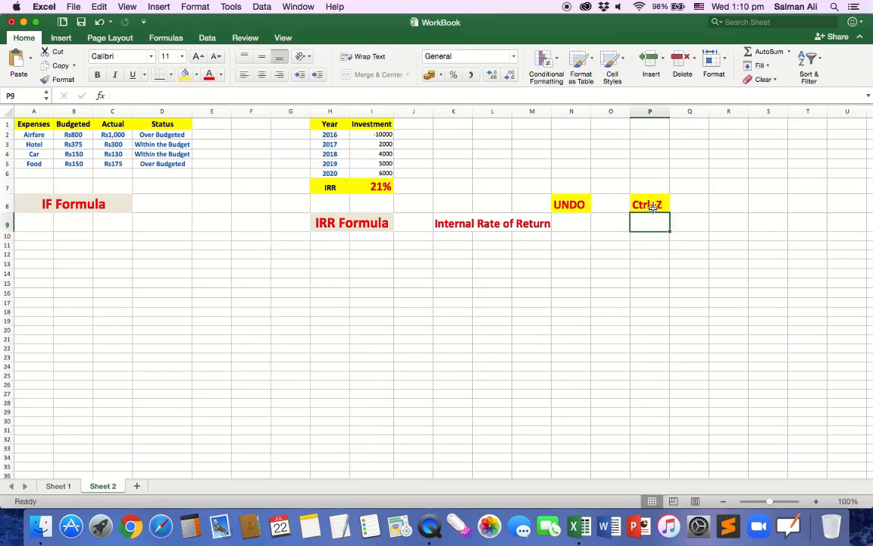
key("Up")
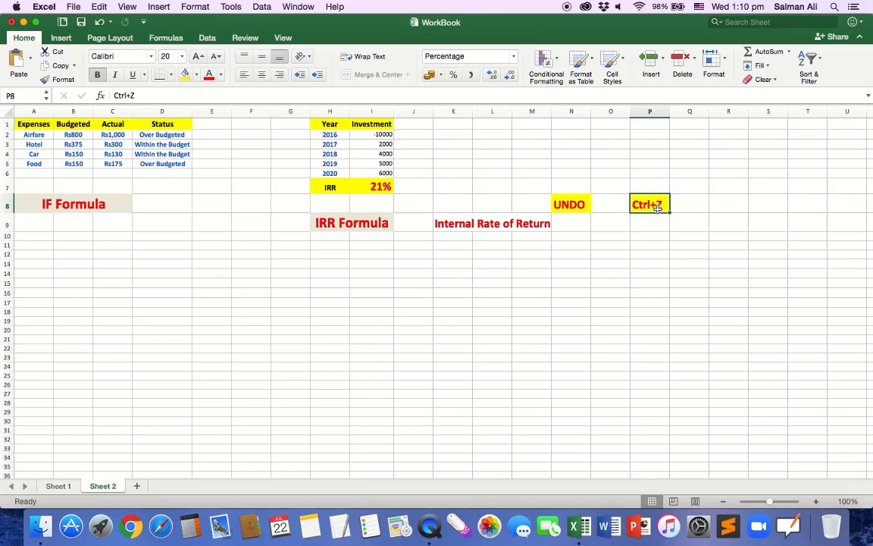
Copy the formatting of the Ctrl+Z cell P8 onto the empty cell Q8 with Format Painter
left_click(689, 205)
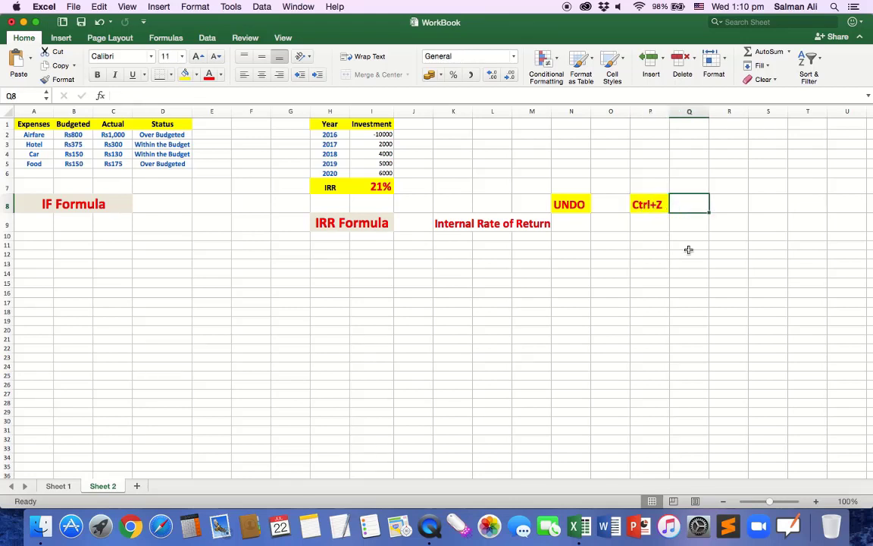
left_click(653, 213)
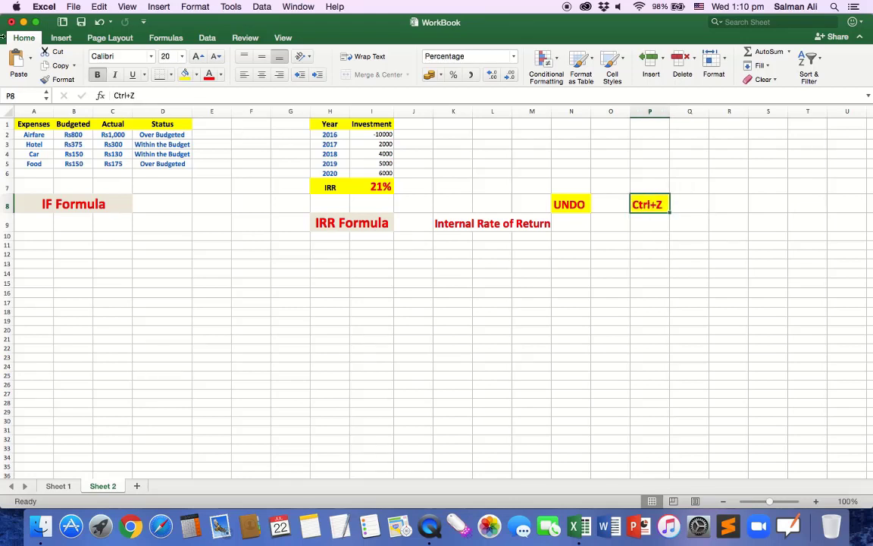
left_click(46, 79)
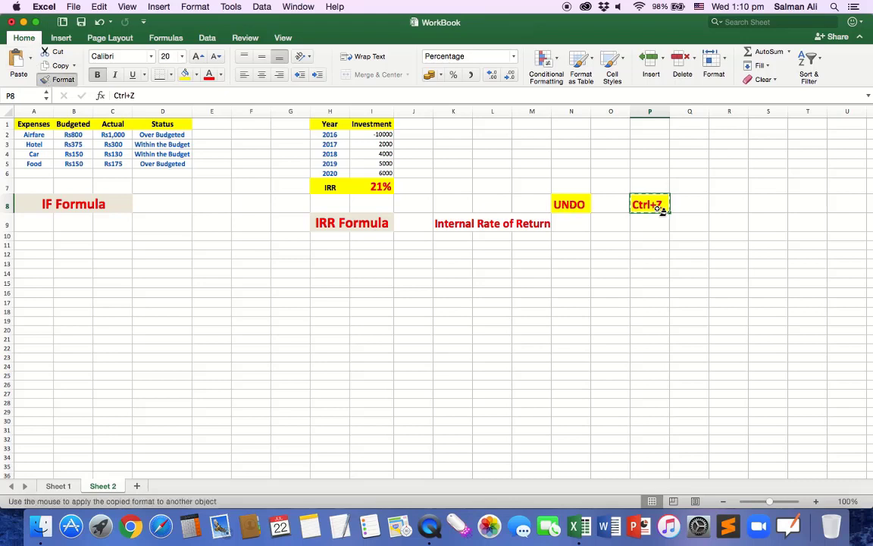
left_click(674, 206)
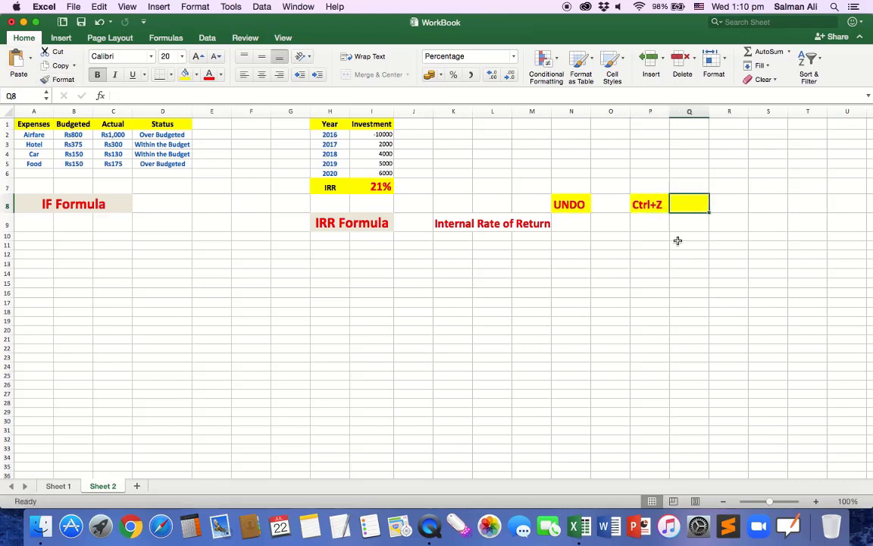
type("CMS")
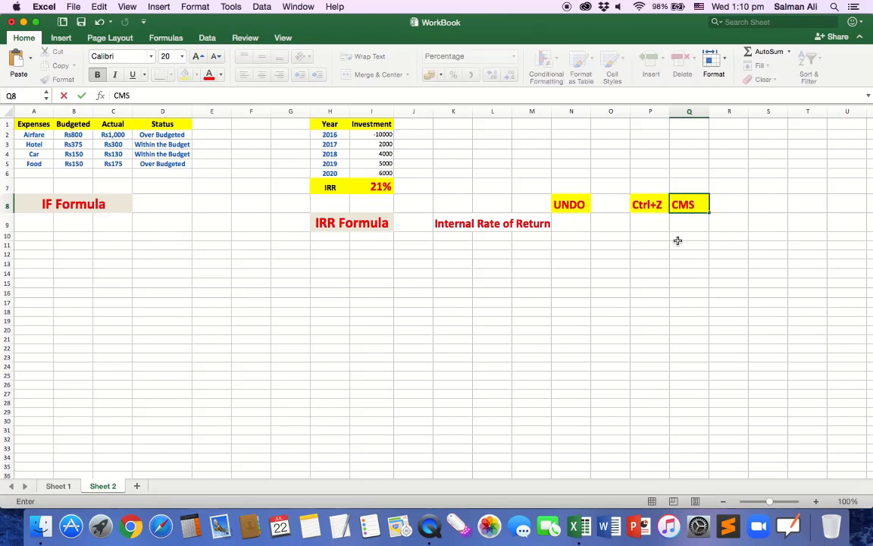
key("Return")
type("D")
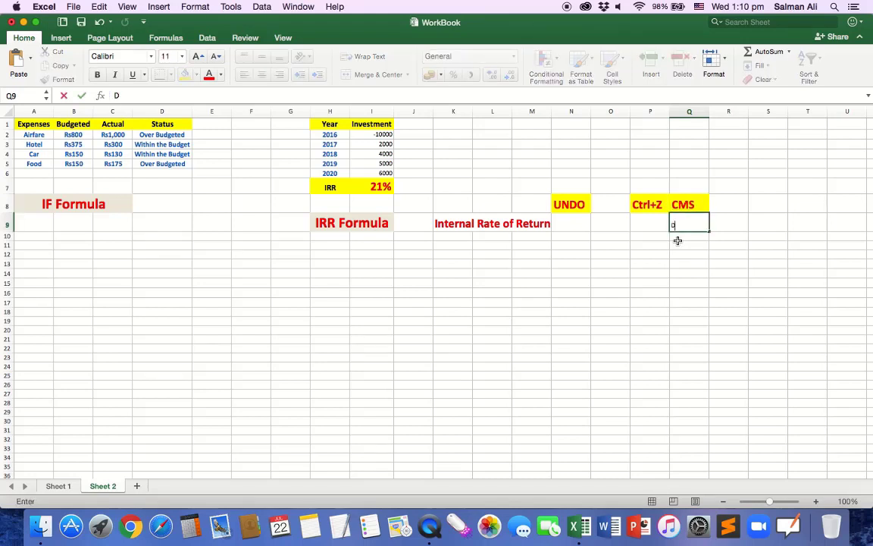
key("Escape")
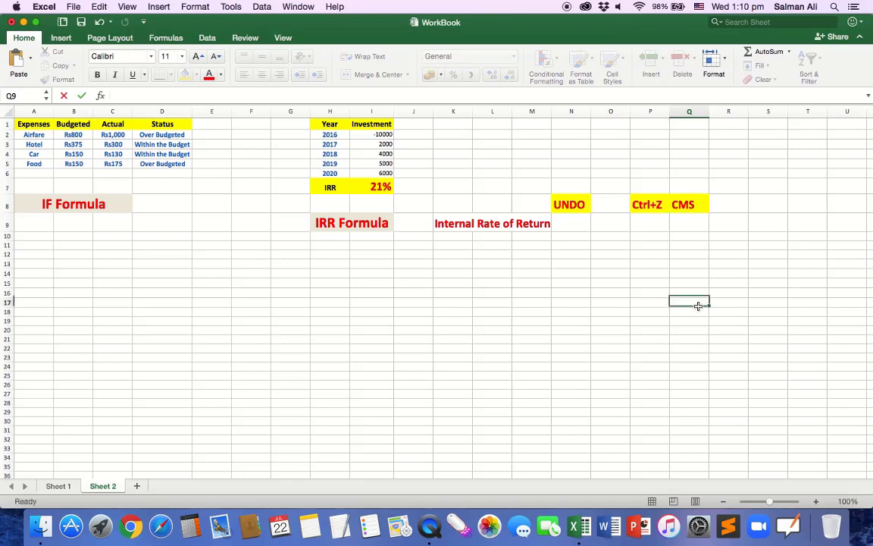
Enter the text "CMD+Z" in cell Q8 as the Mac undo shortcut
left_click(699, 203)
type("C")
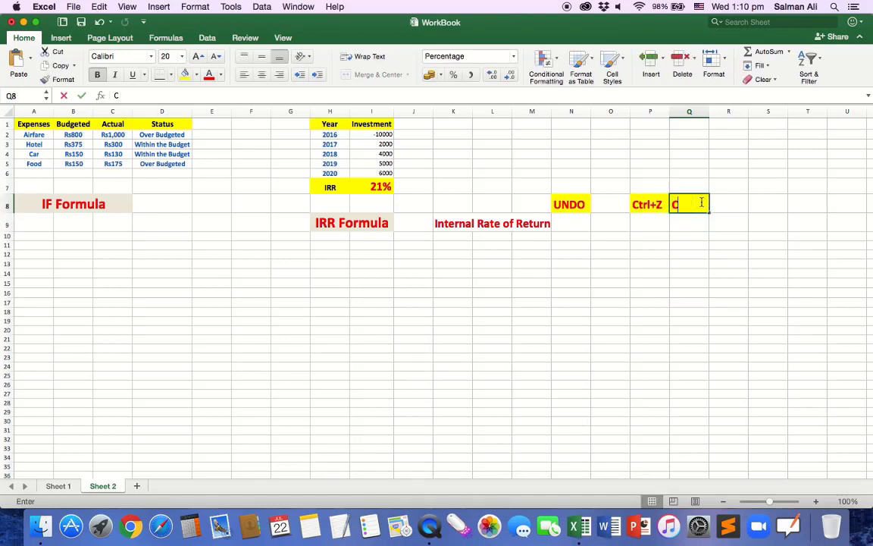
type("MD")
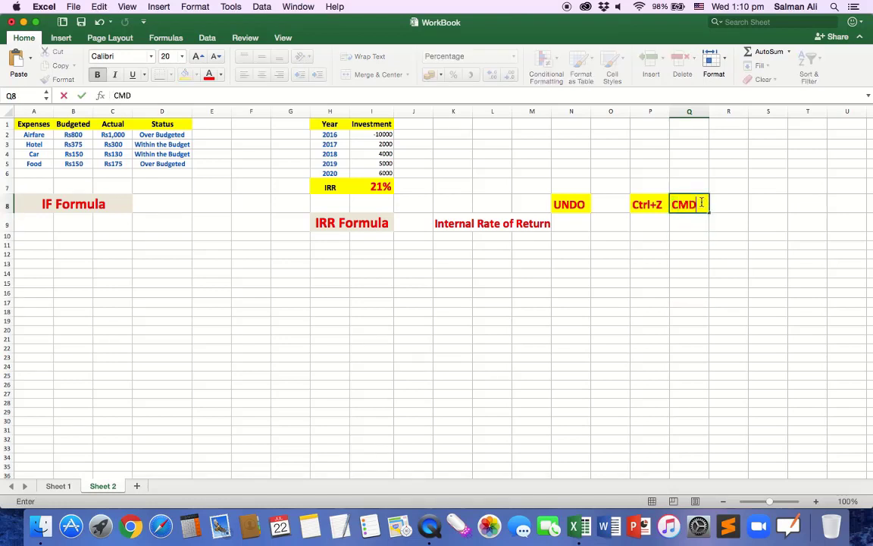
type("+Z")
key("Return")
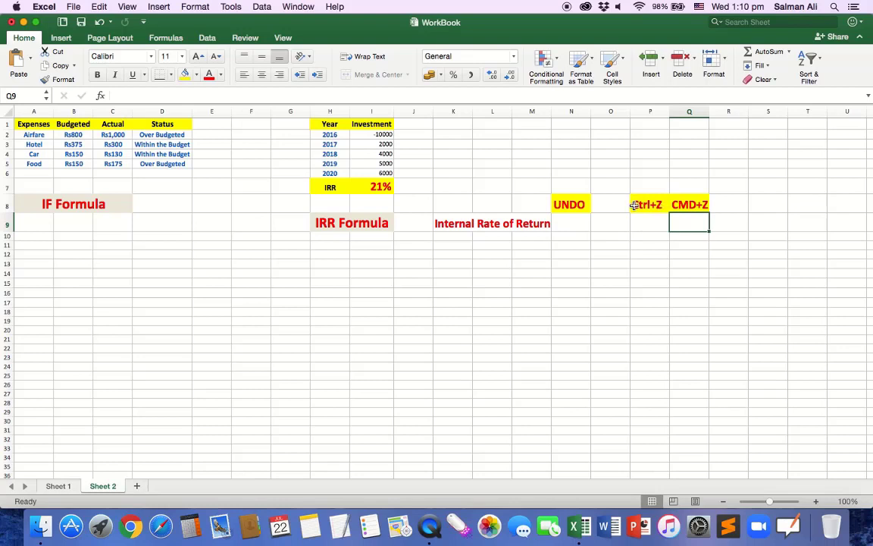
left_click(677, 205)
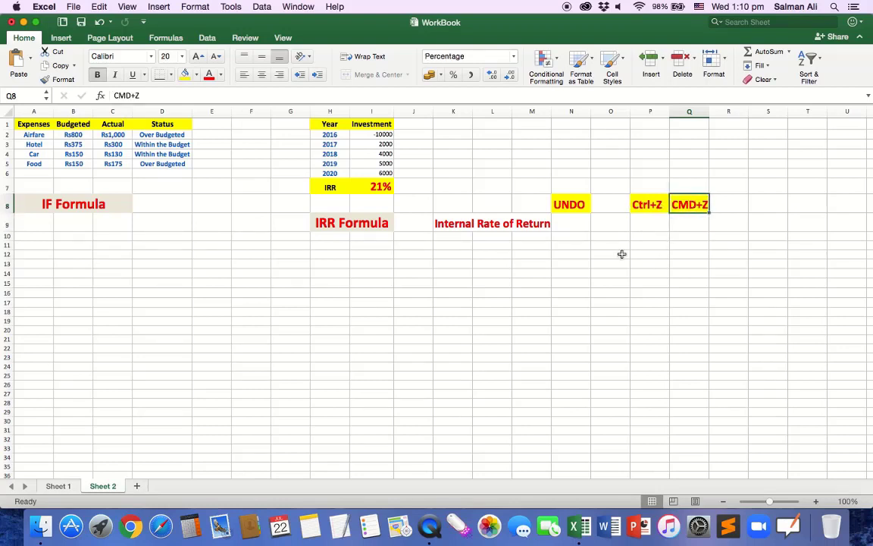
Move the undo notes in N8:Q8 down to row 15, starting at cell N15
left_click(620, 244)
left_click(580, 204)
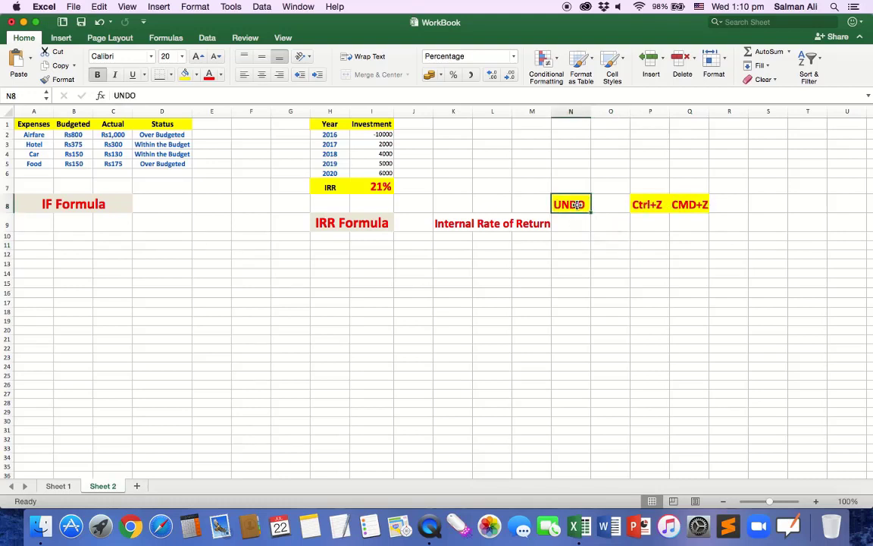
left_click_drag(578, 211, 684, 213)
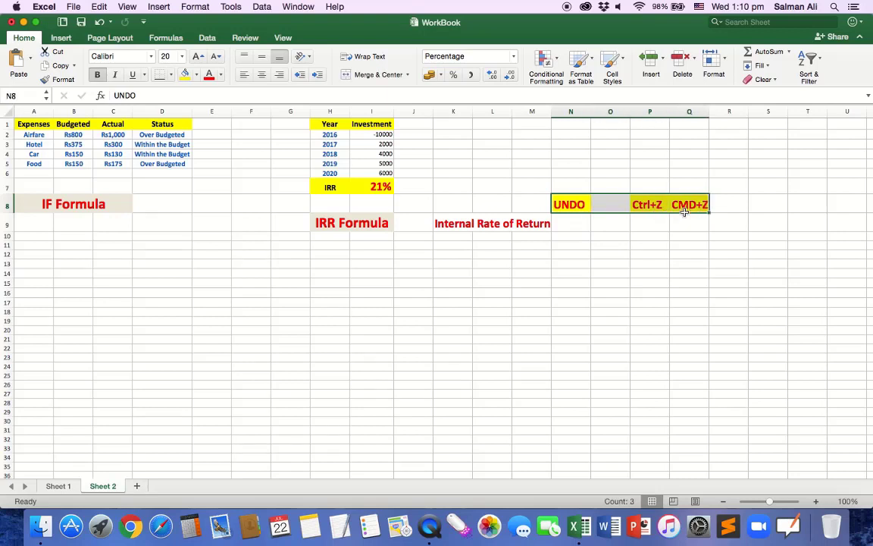
key("super+x")
left_click(574, 282)
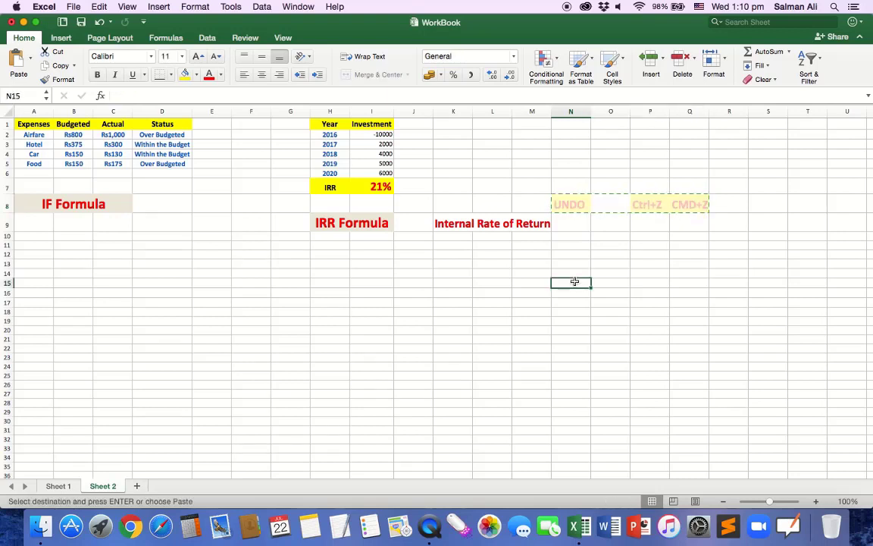
key("super+v")
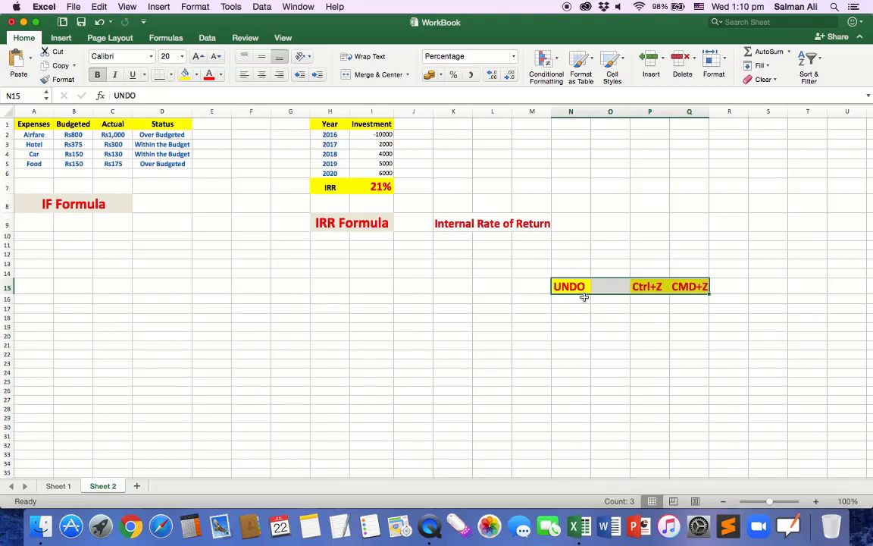
left_click(582, 306)
left_click(576, 287)
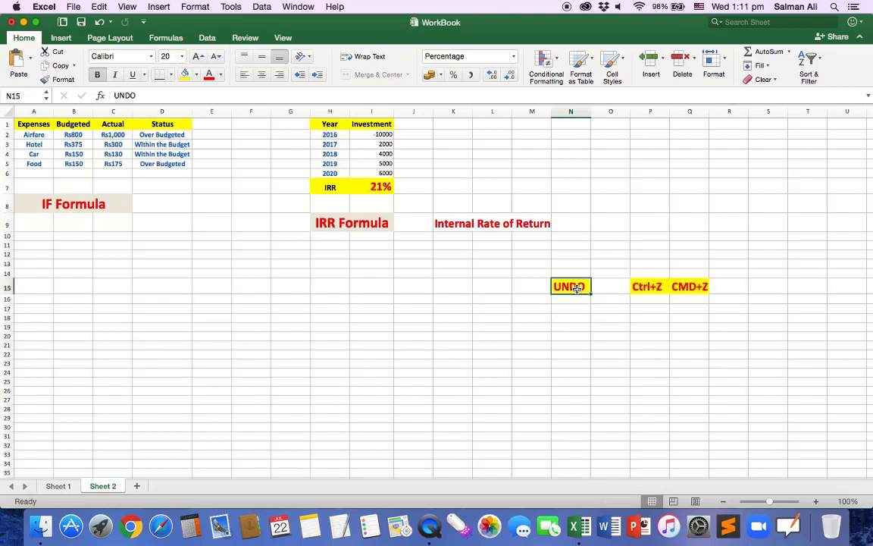
left_click(375, 134)
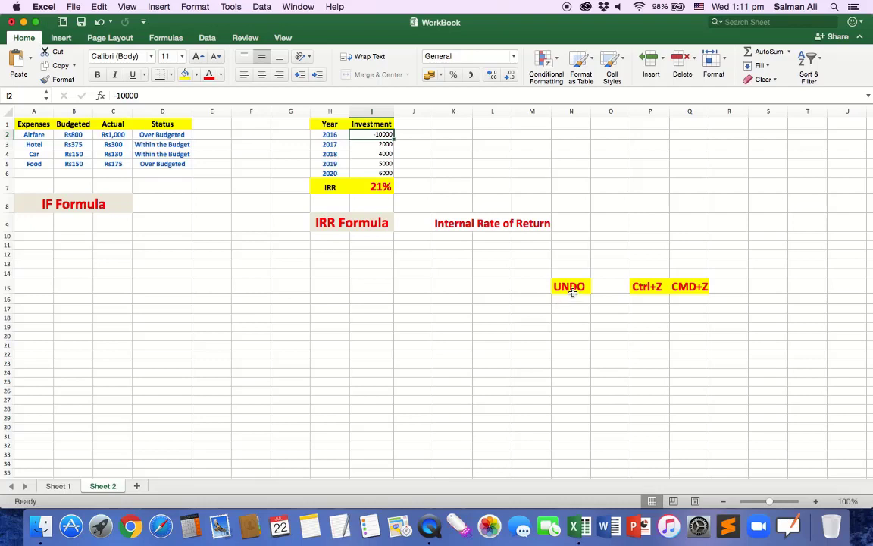
Duplicate the undo notes in N15:Q15 into row 17, starting at cell N17
left_click_drag(560, 288, 679, 292)
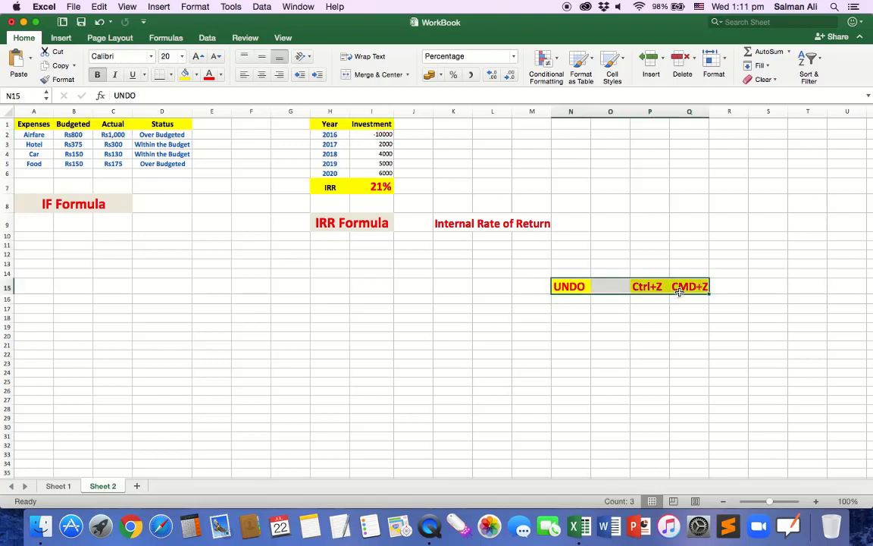
key("super+c")
left_click(574, 307)
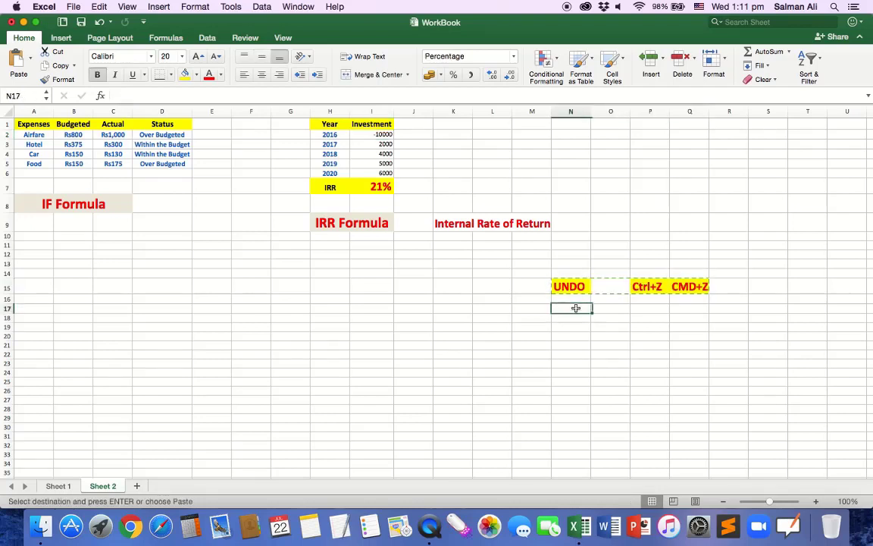
key("super+z")
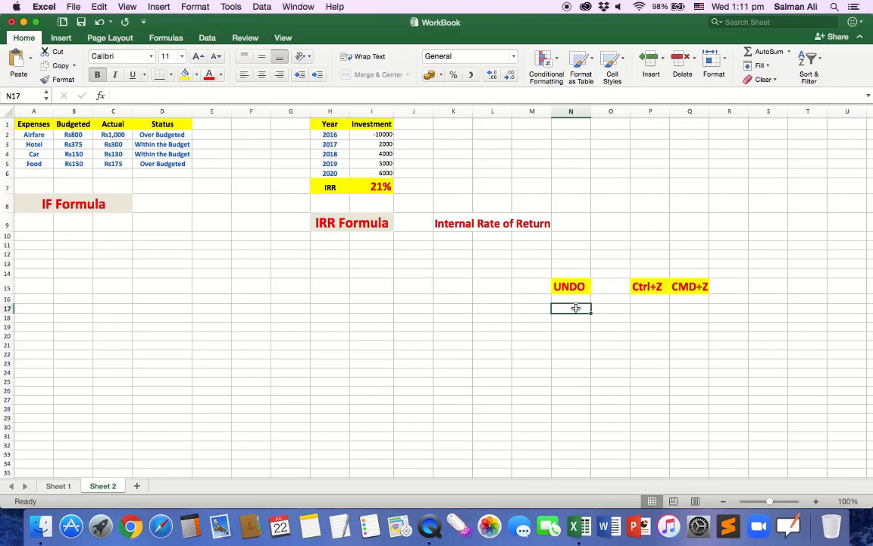
key("super+v")
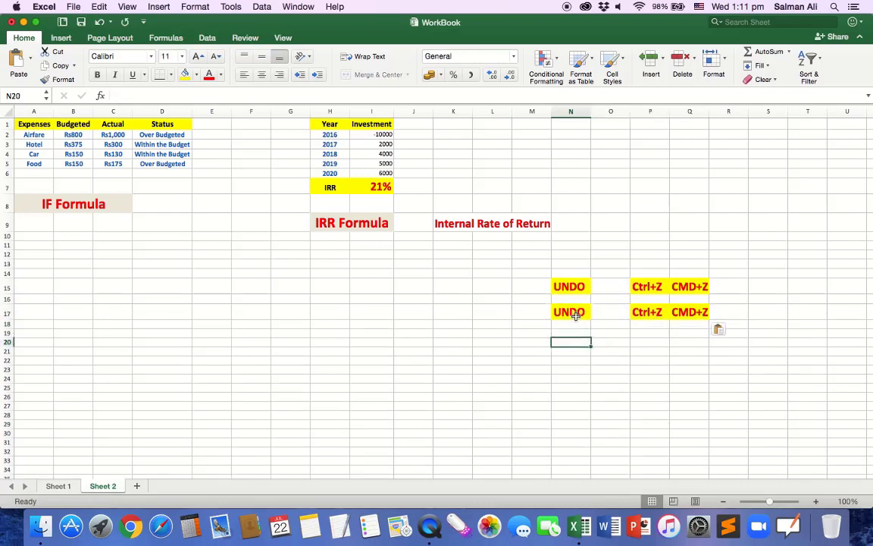
Change the label in cell N17 to "REDO"
left_click(576, 316)
type("REDO")
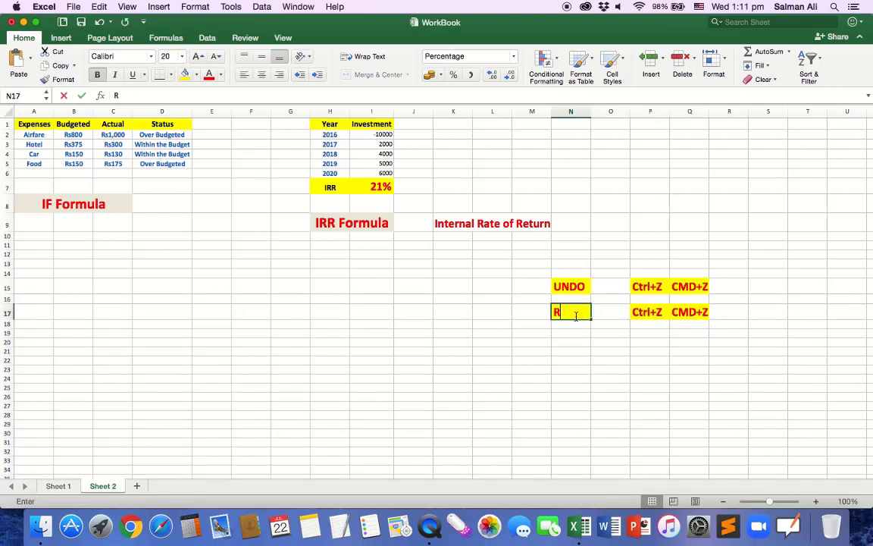
left_click(596, 341)
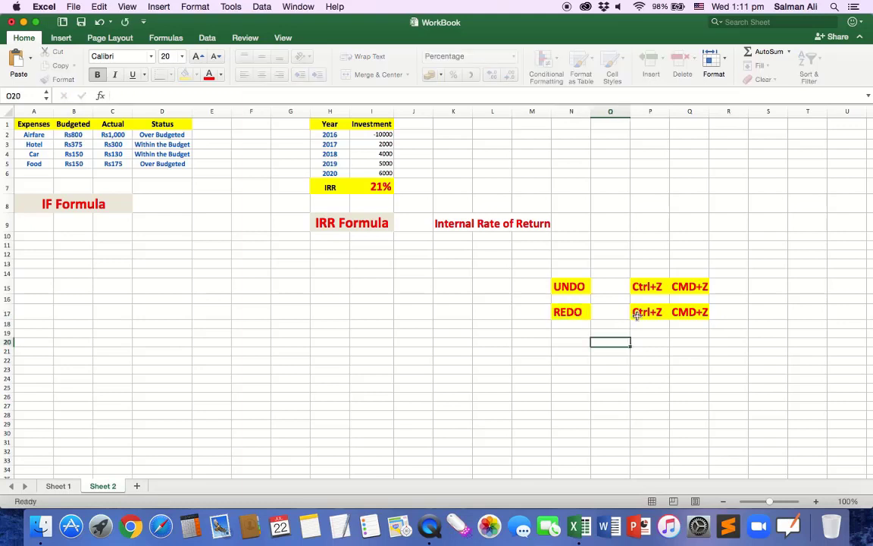
Change the REDO row's shortcuts to "Ctrl+Y" in P17 and "CMD+Y" in Q17
left_click(644, 313)
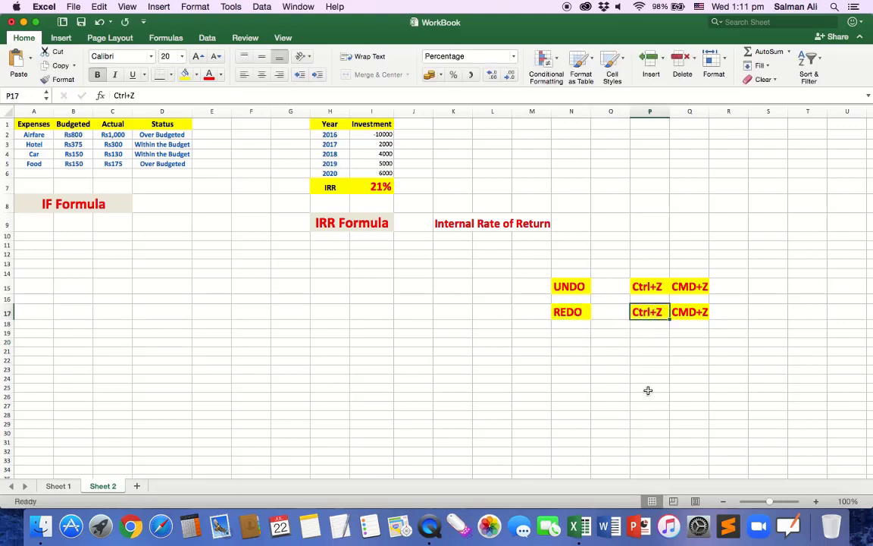
left_click(143, 94)
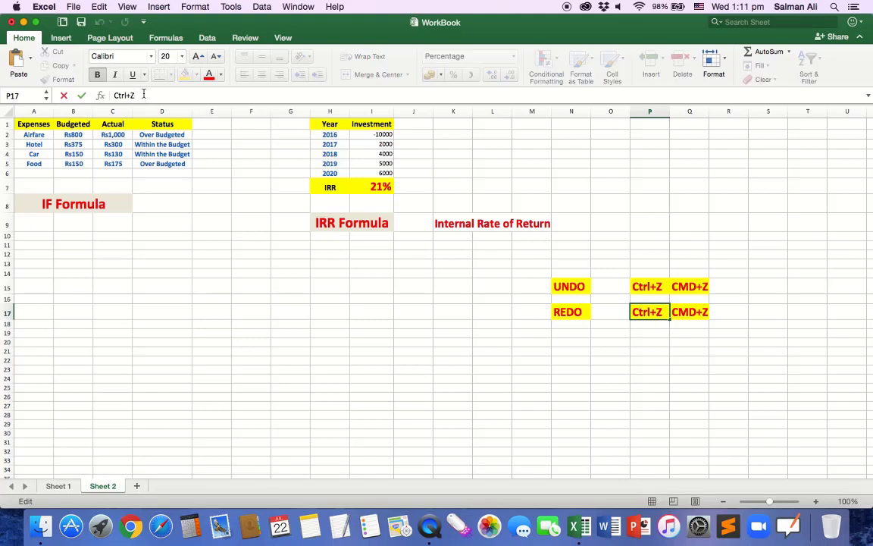
key("BackSpace")
type("Y")
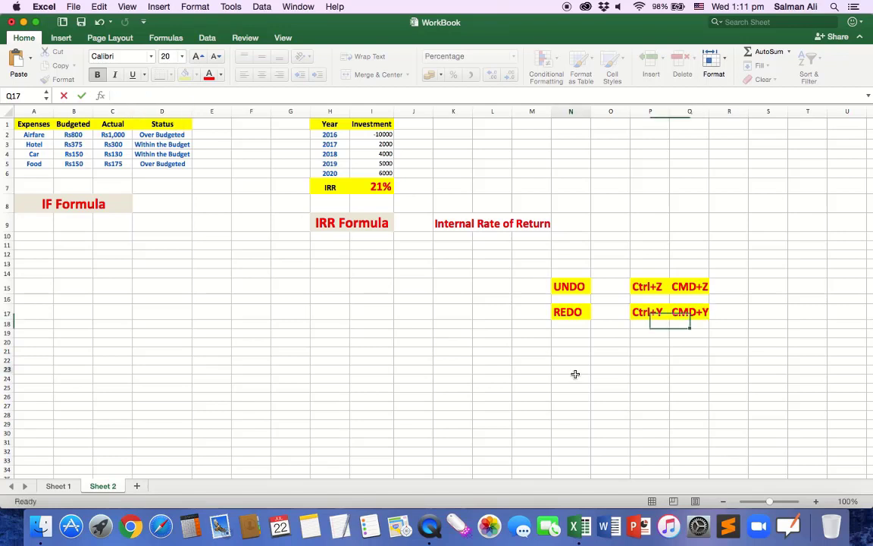
left_click(574, 369)
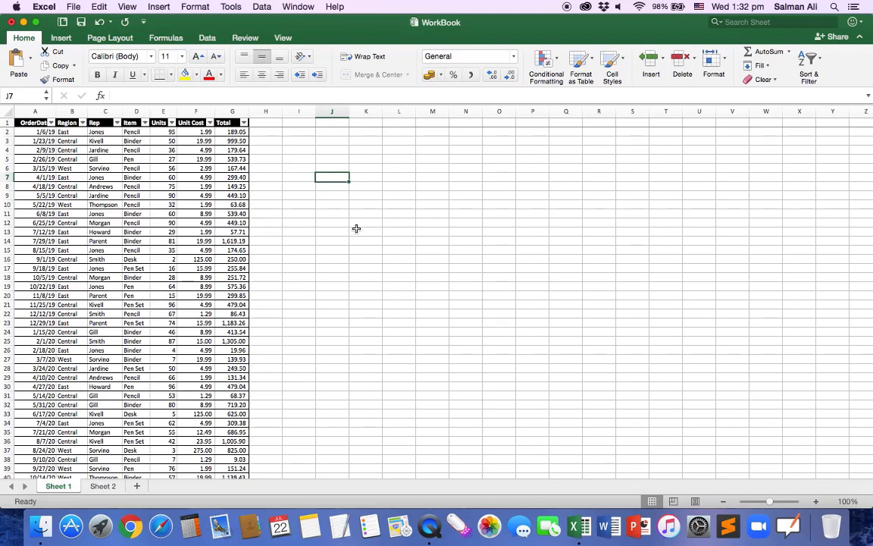
Examine the chart types available for insertion on Sheet 1, including recommended, column, bar, area, stock, surface and radar charts
left_click(62, 40)
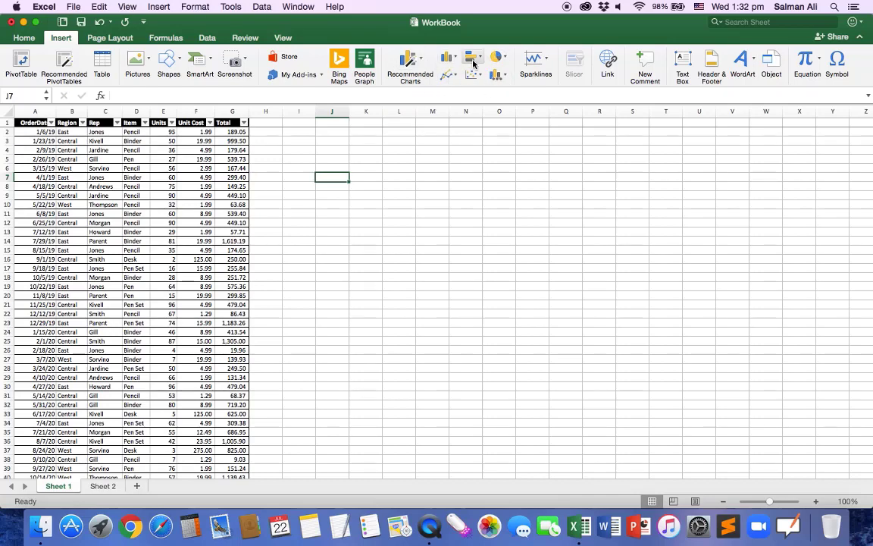
left_click(419, 65)
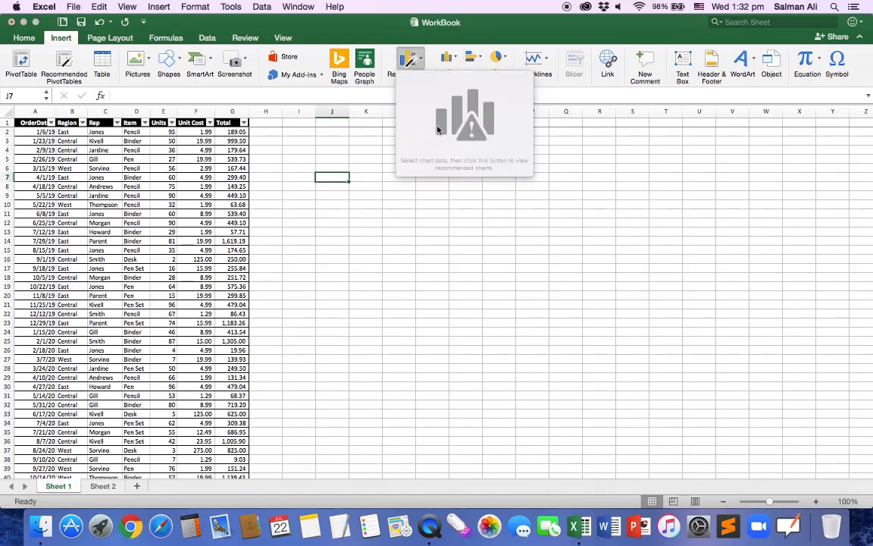
left_click(454, 60)
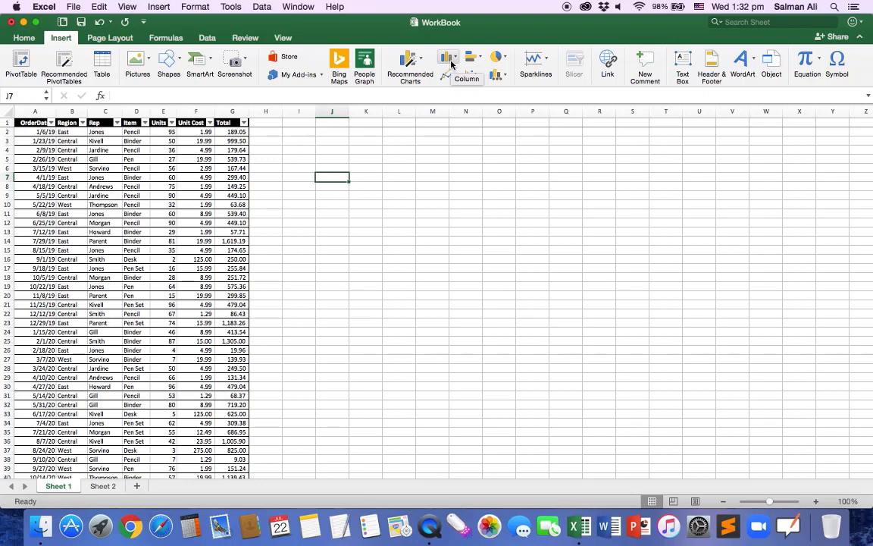
left_click(498, 76)
mouse_move(517, 91)
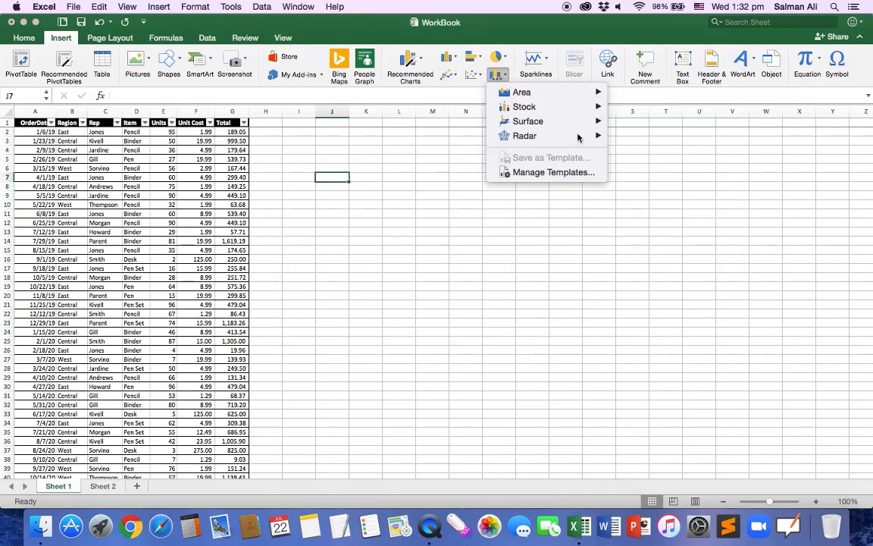
left_click(480, 61)
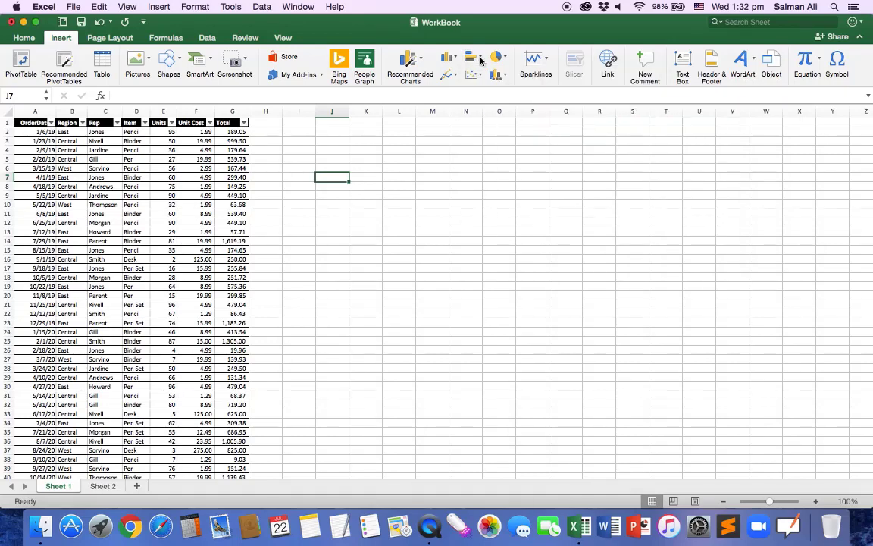
left_click(475, 57)
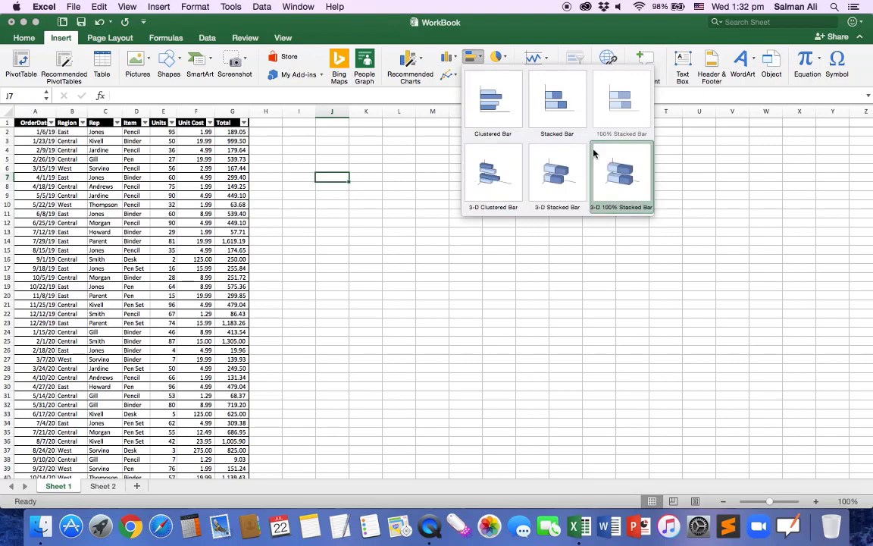
left_click(403, 216)
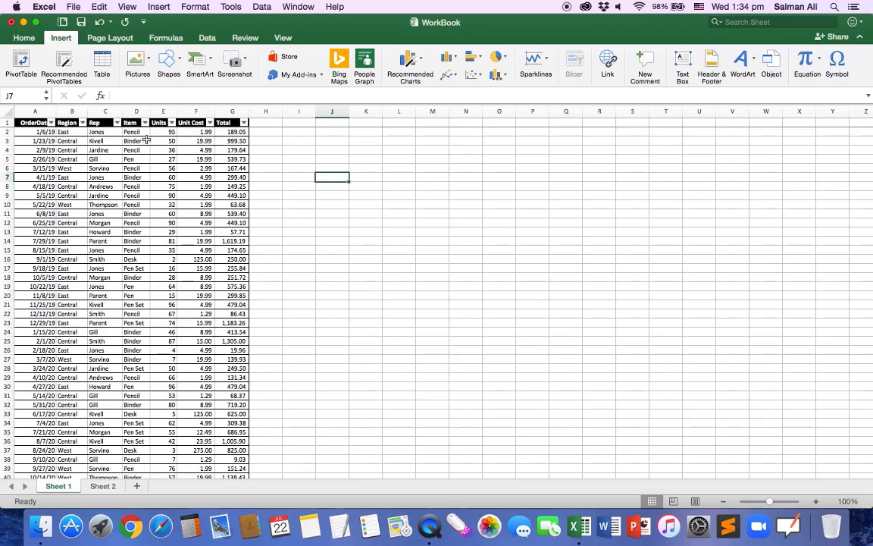
Select the Units values in E2:E44 to check their summary statistics, and look through the order table
left_click_drag(155, 132, 168, 395)
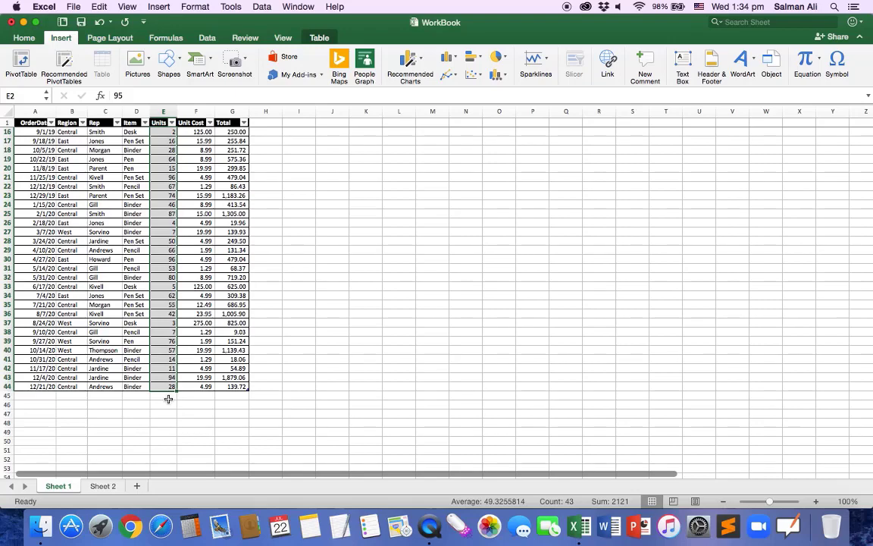
left_click(302, 241)
scroll(303, 277, "down", 1)
scroll(304, 278, "down", 7)
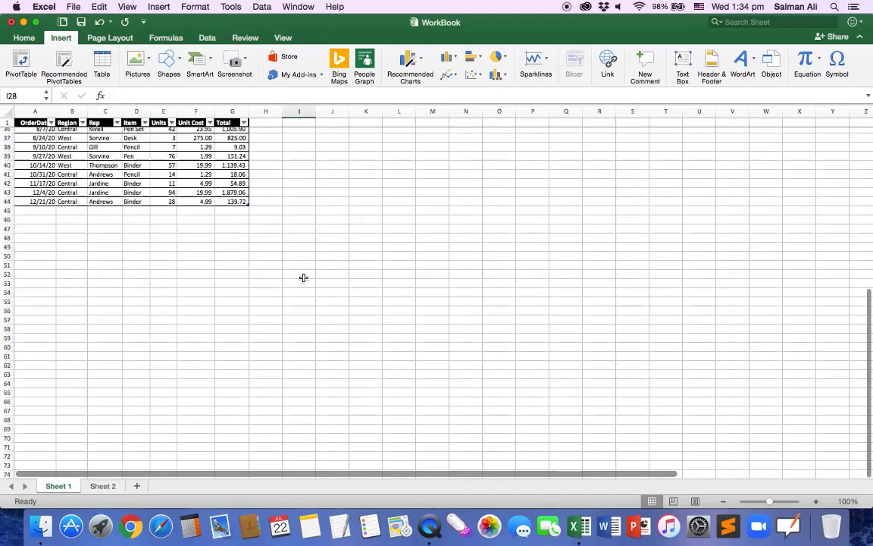
scroll(303, 277, "up", 12)
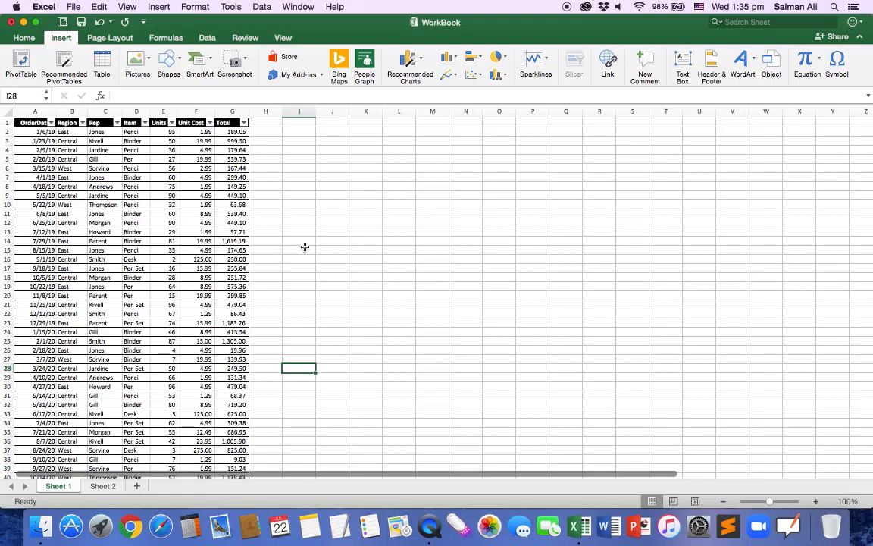
Create a PivotTable from the order data in Table1 on a new worksheet
left_click(135, 152)
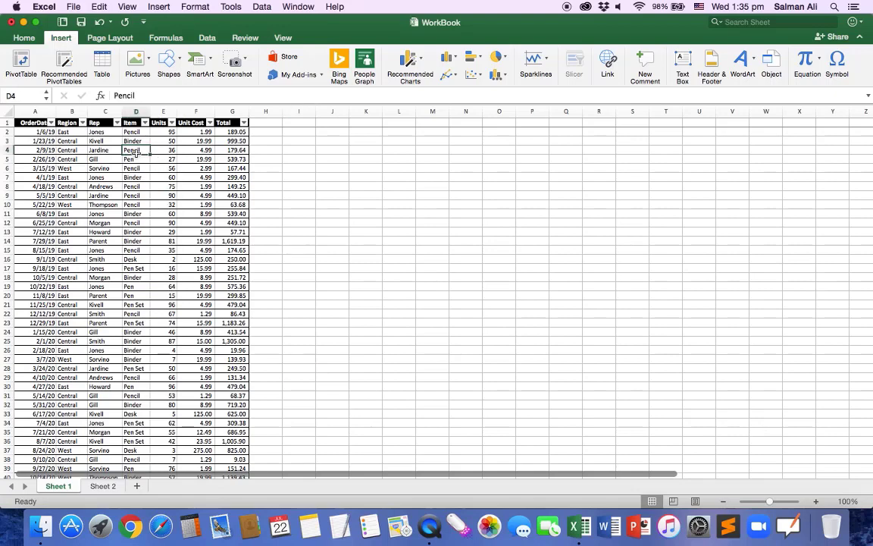
left_click(61, 40)
left_click(61, 39)
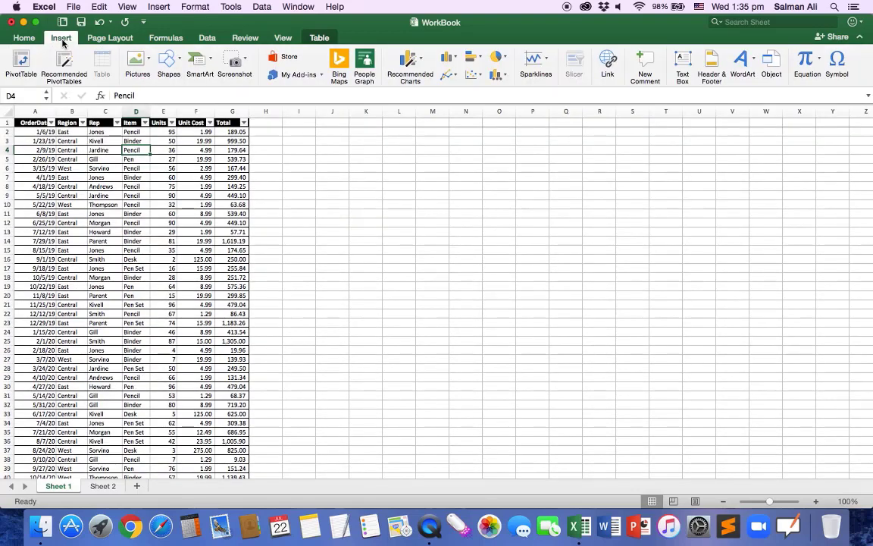
left_click(22, 63)
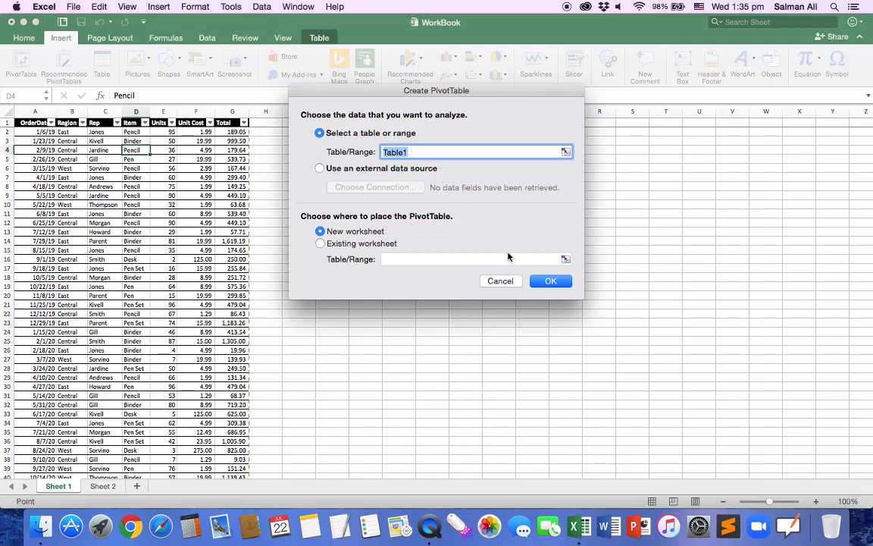
left_click(549, 281)
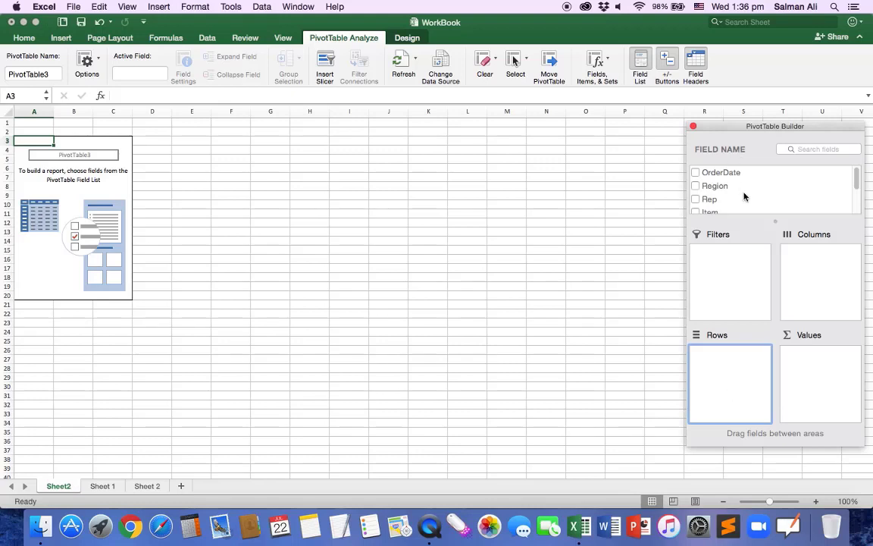
Add the Item field to the Rows area of the PivotTable
scroll(744, 196, "down", 3)
scroll(743, 196, "up", 3)
scroll(735, 206, "down", 1)
scroll(739, 206, "down", 3)
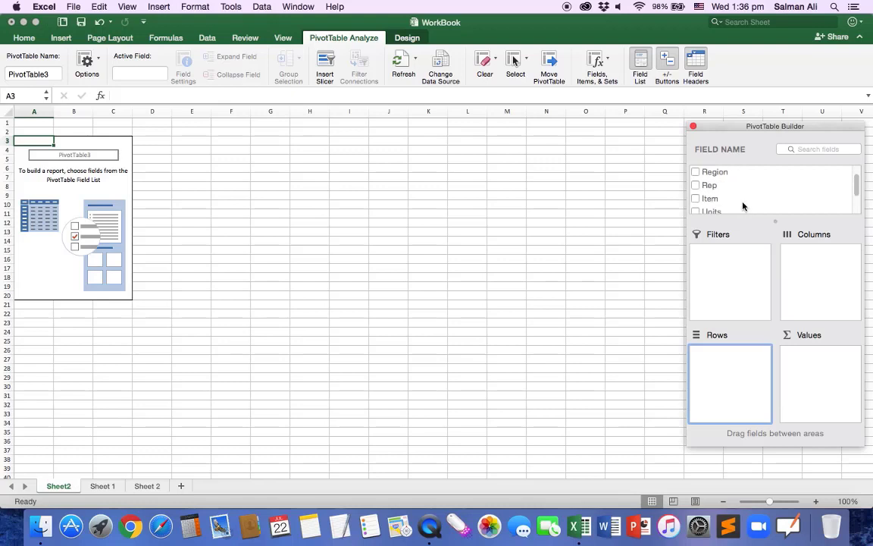
scroll(732, 203, "down", 2)
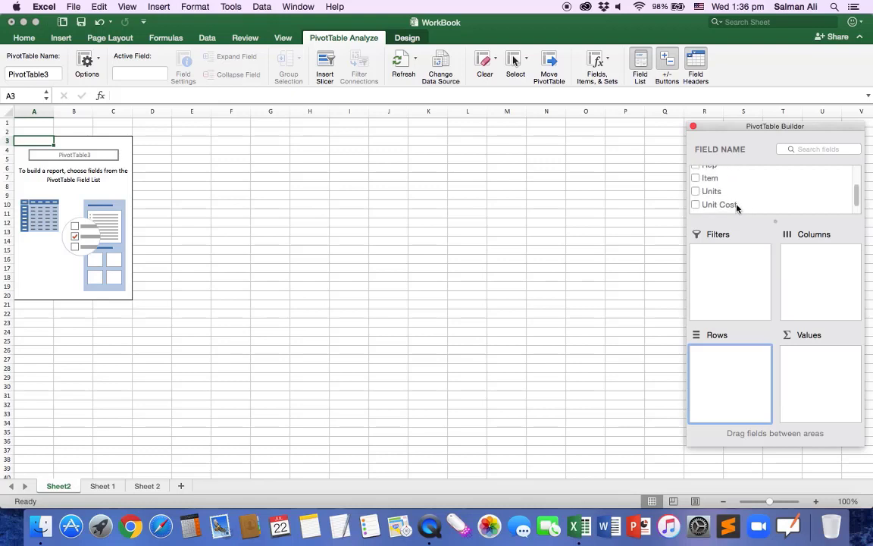
scroll(762, 197, "up", 4)
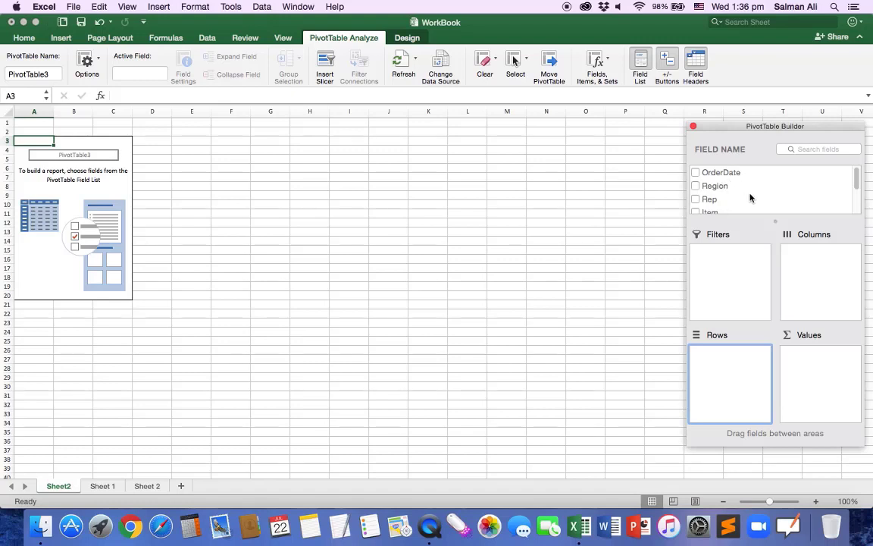
scroll(748, 200, "down", 1)
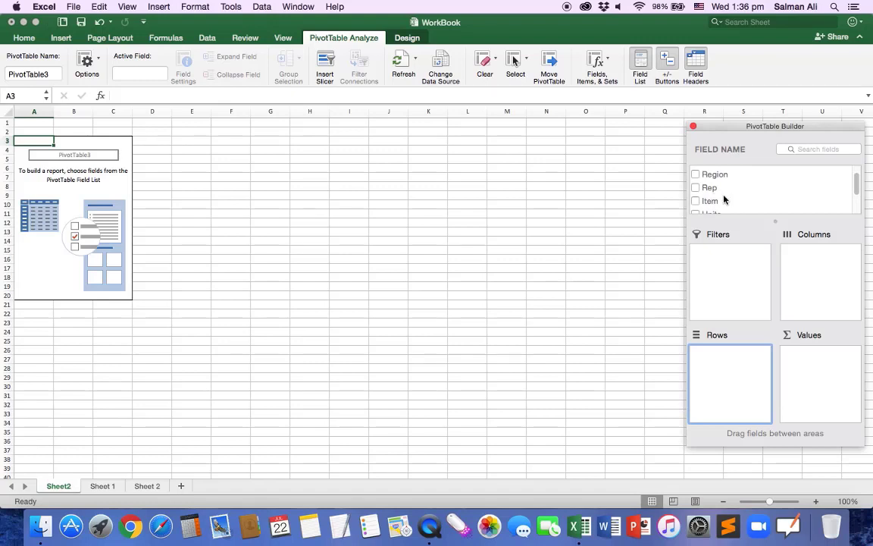
left_click(709, 204)
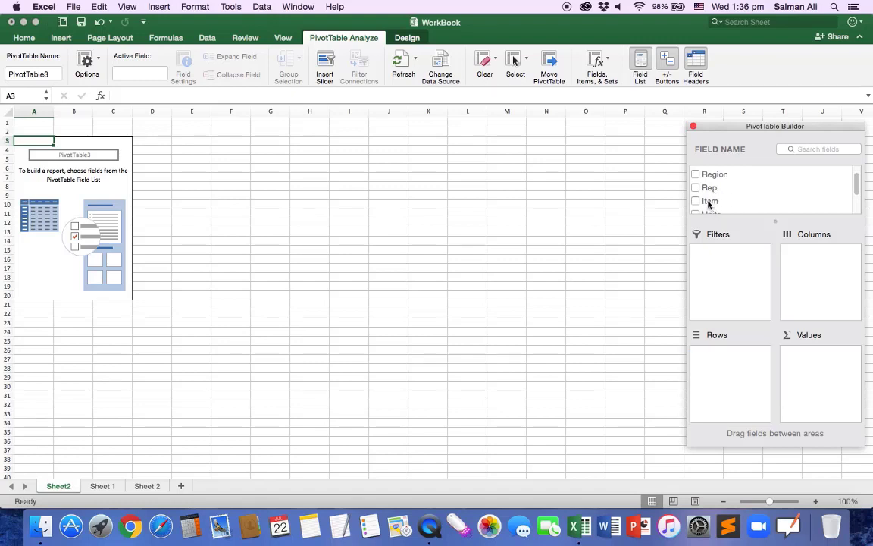
mouse_move(708, 203)
left_mouse_down()
mouse_move(732, 220)
mouse_move(730, 359)
left_mouse_up()
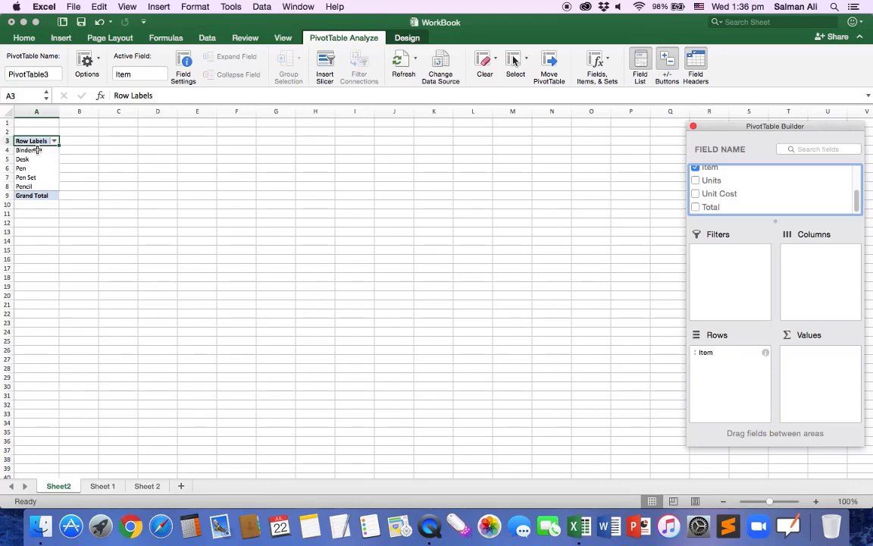
Examine the sort and filter options for the PivotTable's Item row labels
scroll(38, 166, "down", 1)
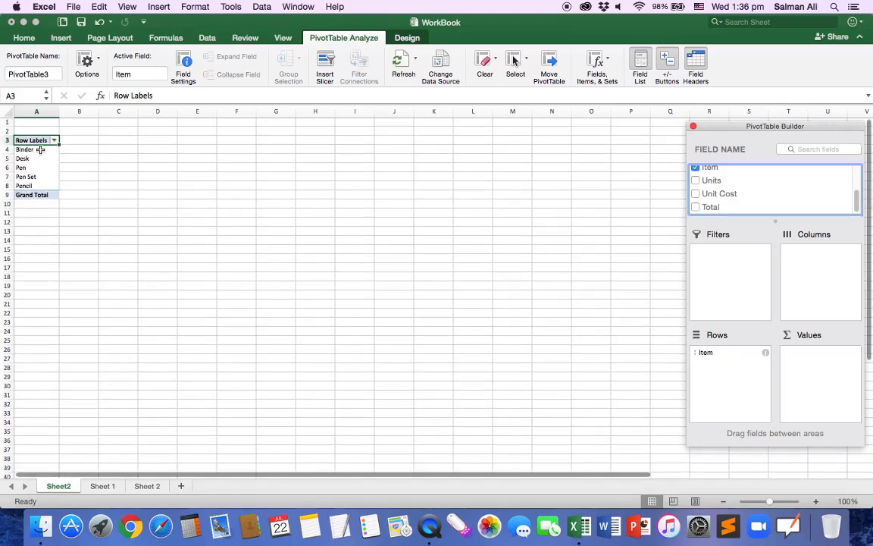
left_click(54, 142)
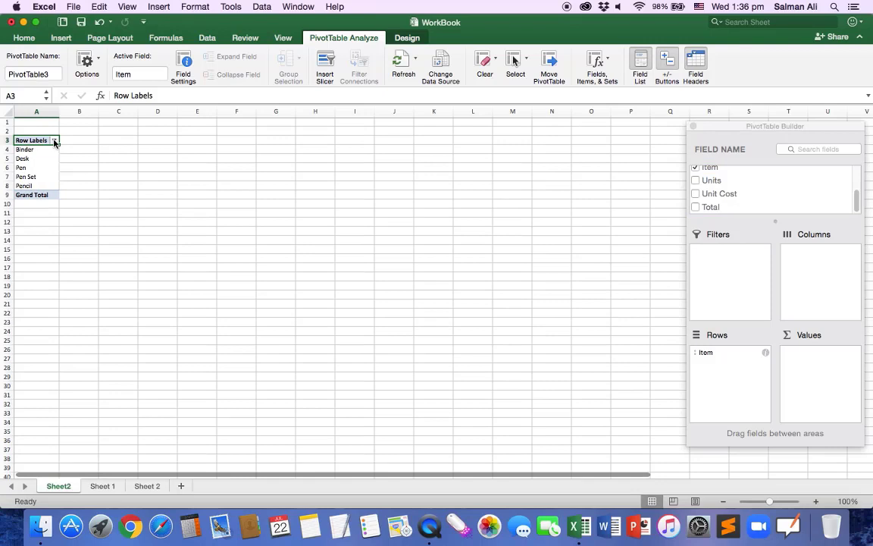
left_click(54, 142)
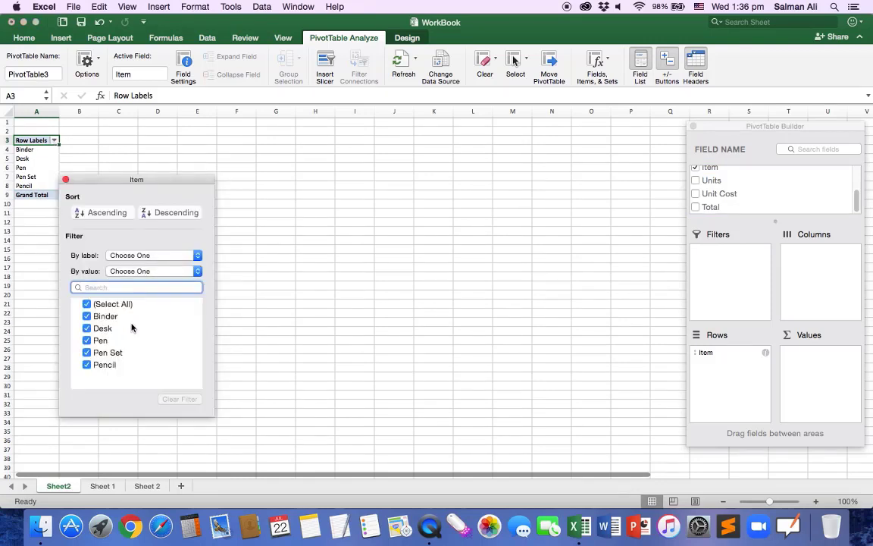
left_click(66, 181)
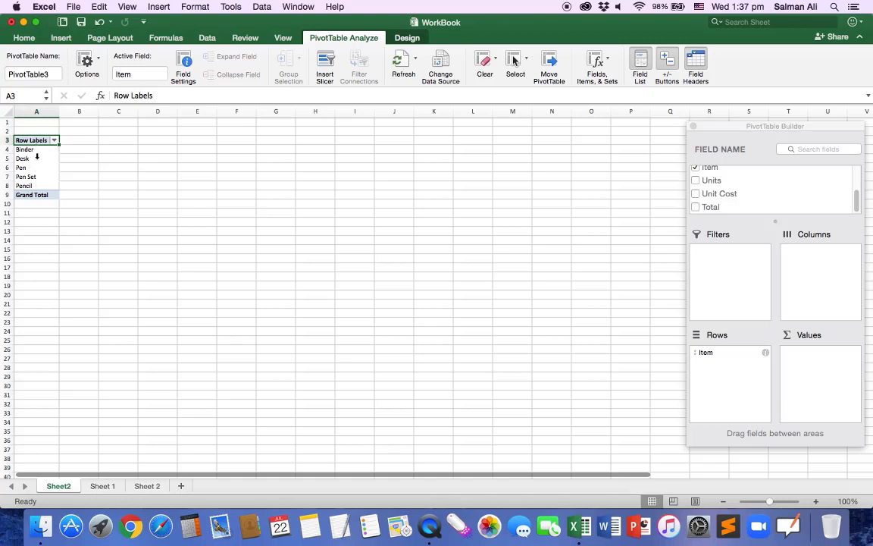
left_click(738, 350)
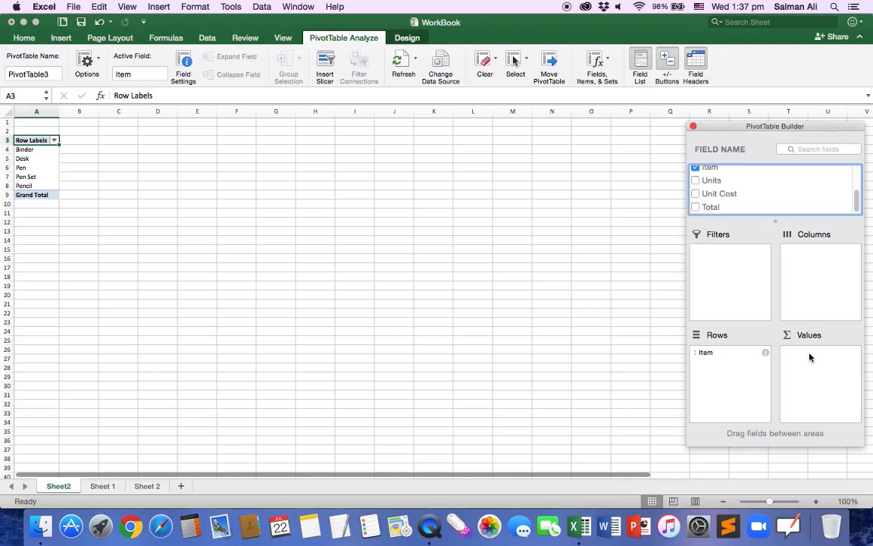
Add the Unit Cost field to the PivotTable's Values area, summarized as a sum
left_click(713, 195)
left_click_drag(713, 195, 817, 363)
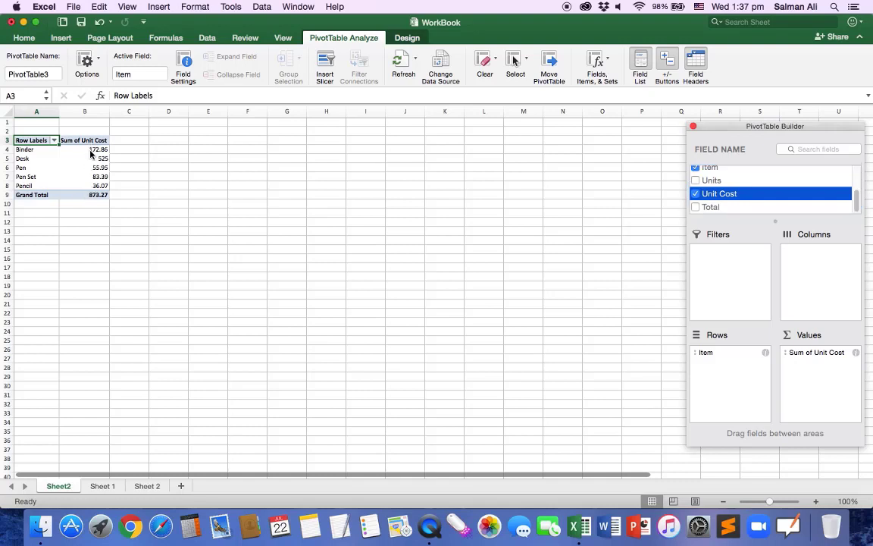
left_click(203, 179)
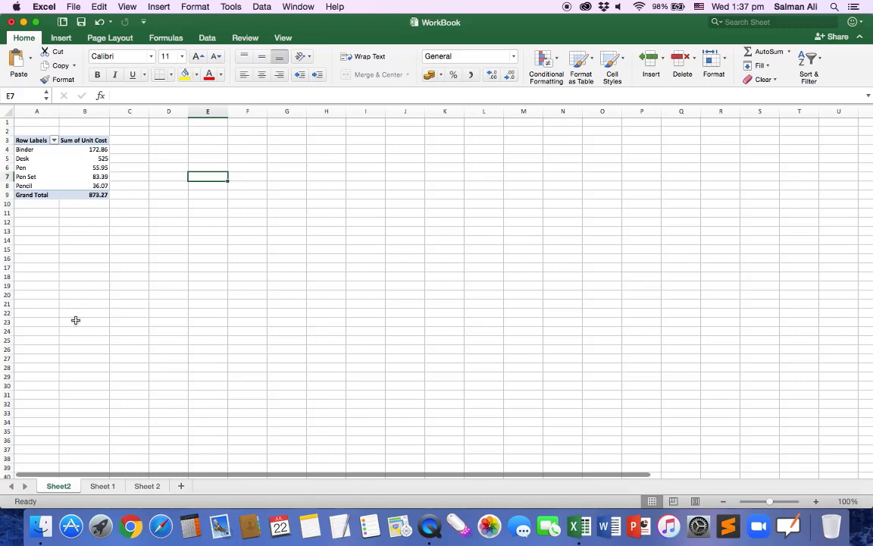
Compare the sum of the Unit Cost values F2:F44 on Sheet 1 with the PivotTable's grand total on Sheet2
left_click(103, 486)
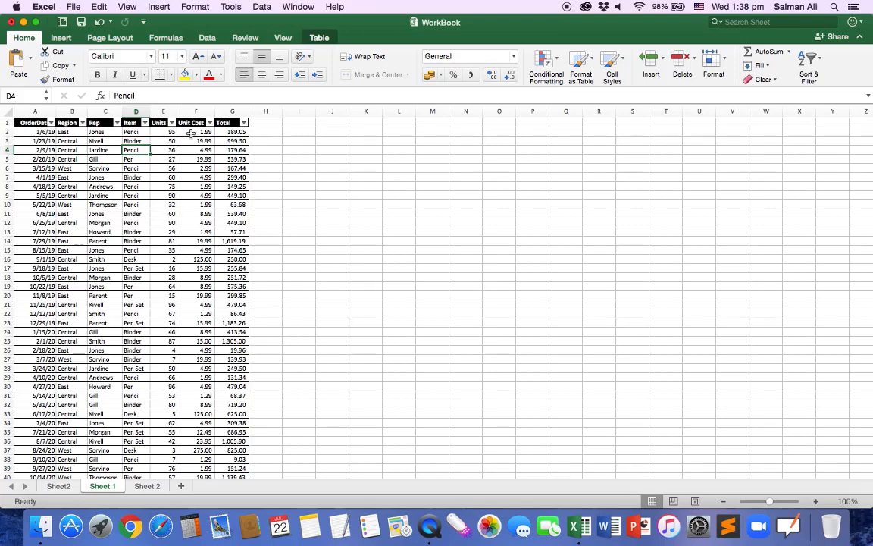
left_click_drag(191, 133, 201, 503)
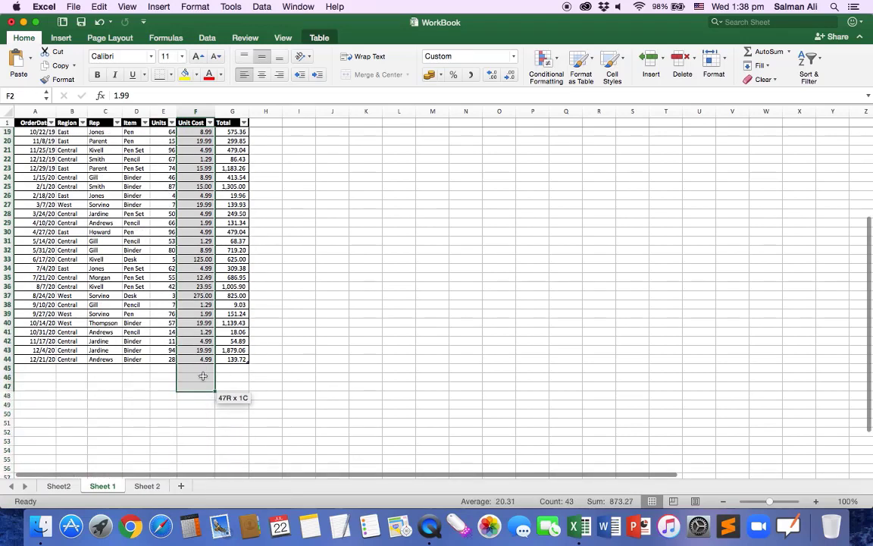
left_click_drag(203, 375, 204, 360)
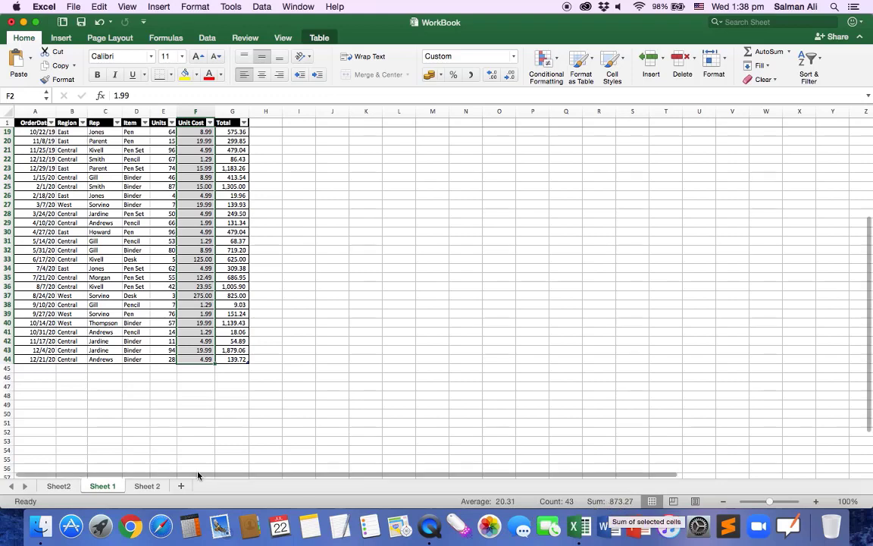
left_click(60, 486)
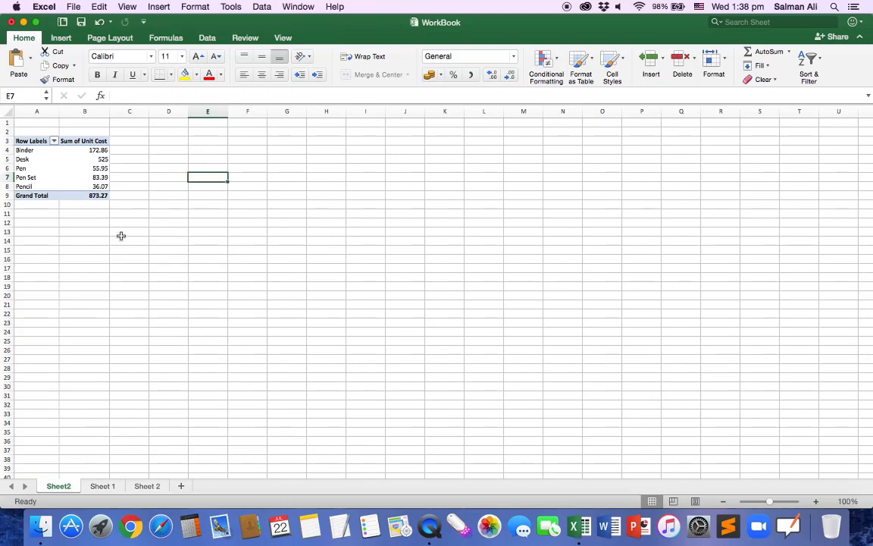
left_click(102, 486)
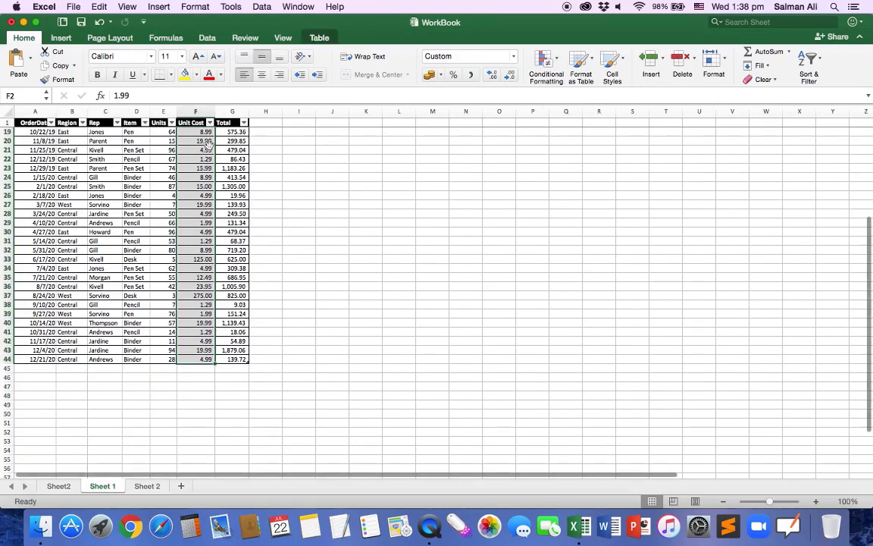
scroll(303, 334, "down", 5)
scroll(307, 322, "up", 10)
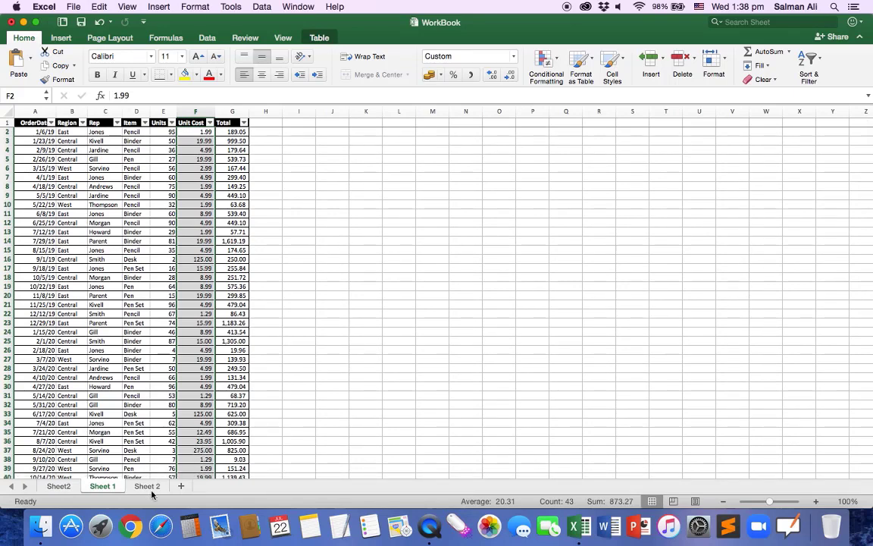
left_click(58, 486)
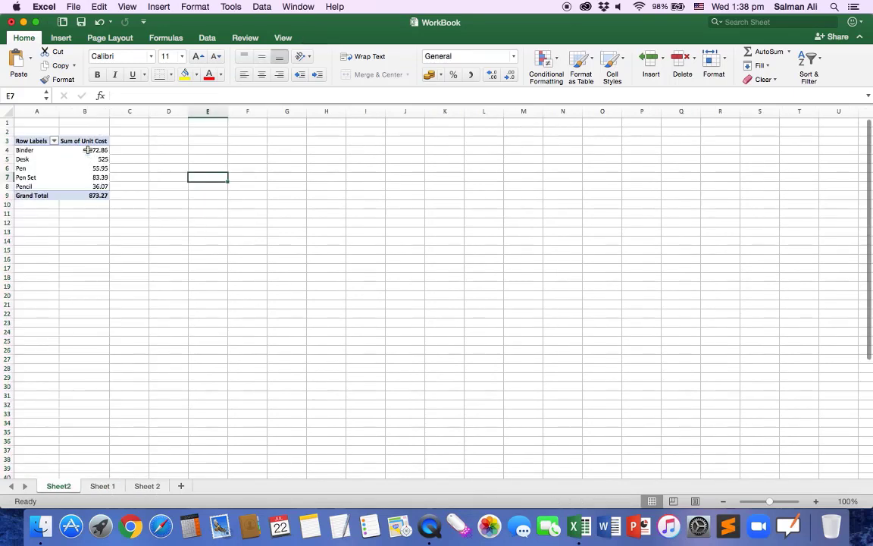
Examine the summary functions offered in the field settings of the PivotTable's Sum of Unit Cost, leaving the settings unchanged
left_click(85, 159)
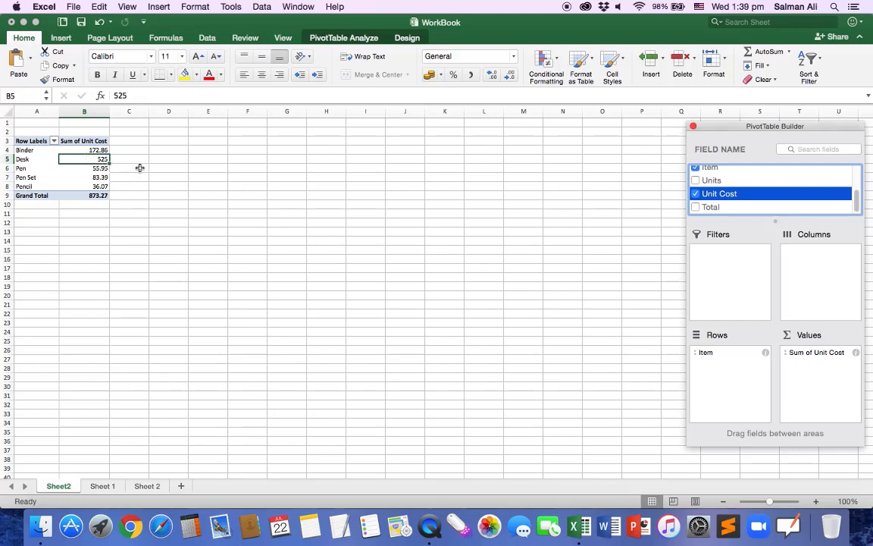
right_click(90, 161)
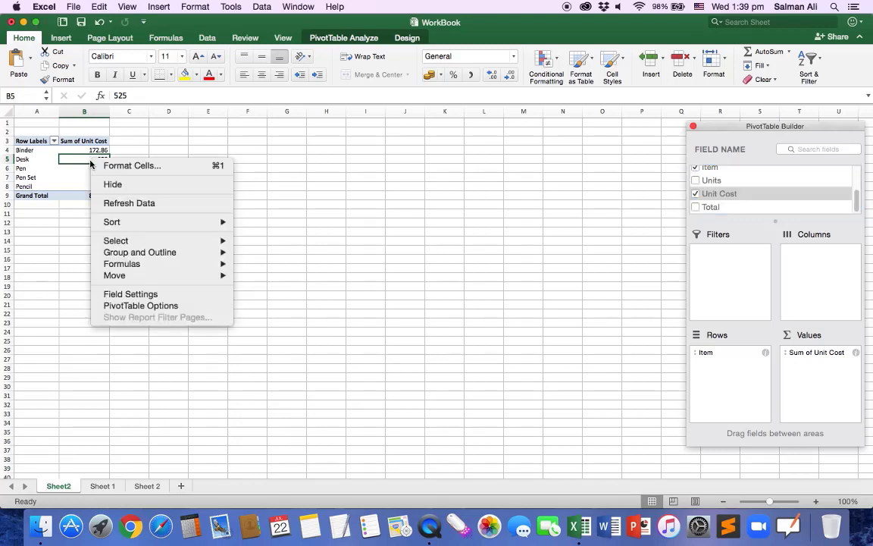
left_click(134, 295)
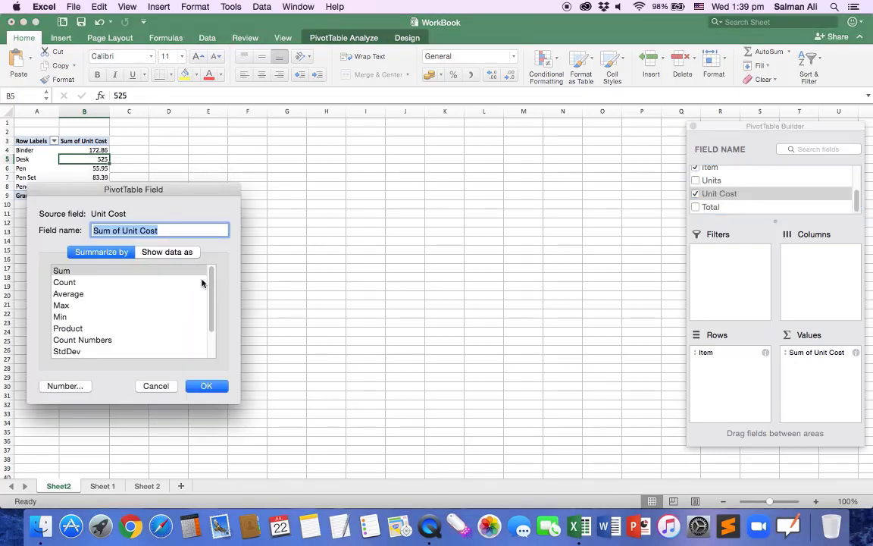
scroll(106, 327, "down", 2)
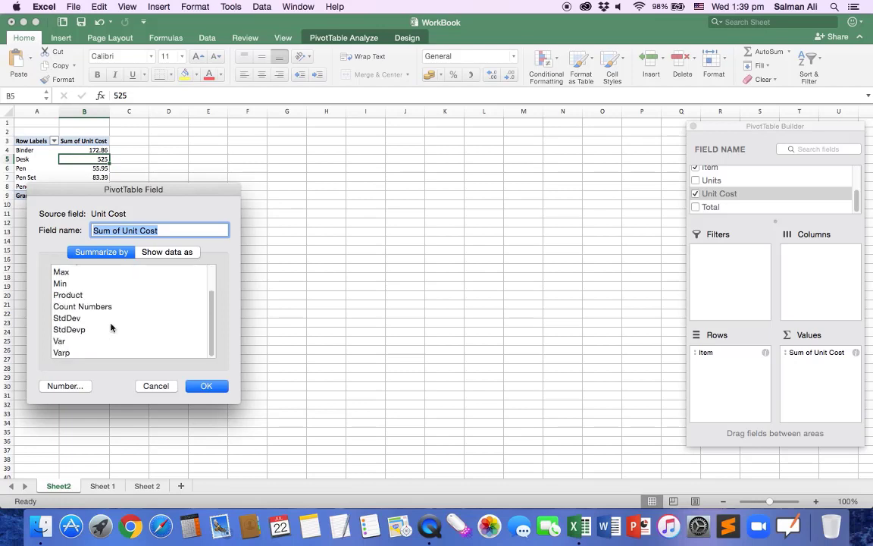
scroll(111, 327, "up", 3)
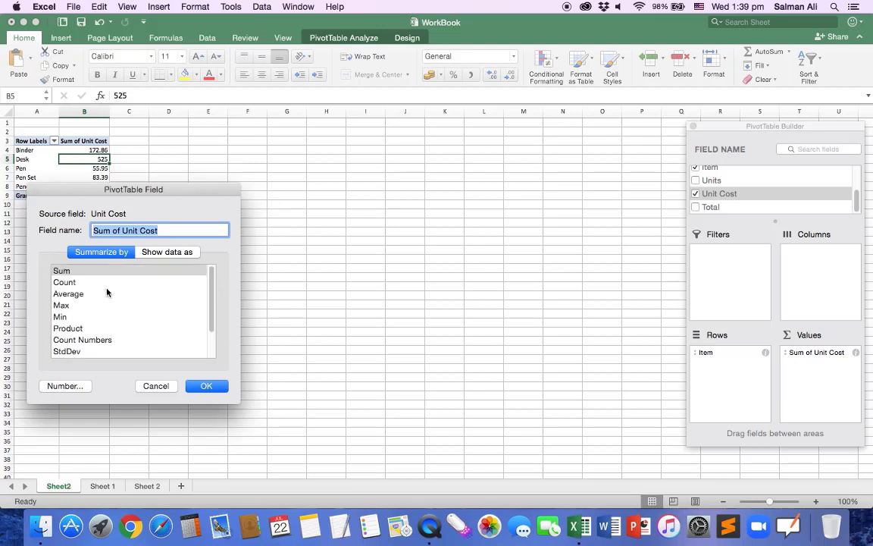
left_click(156, 385)
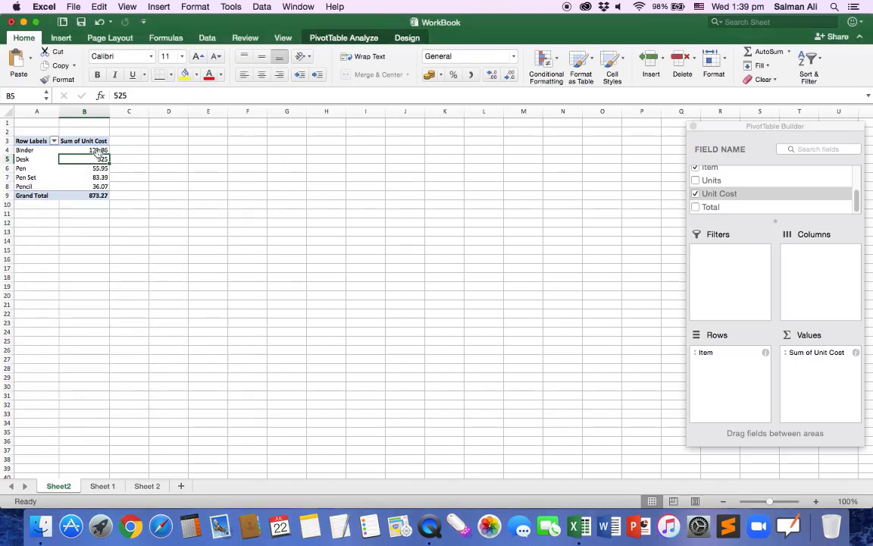
left_click_drag(98, 158, 98, 188)
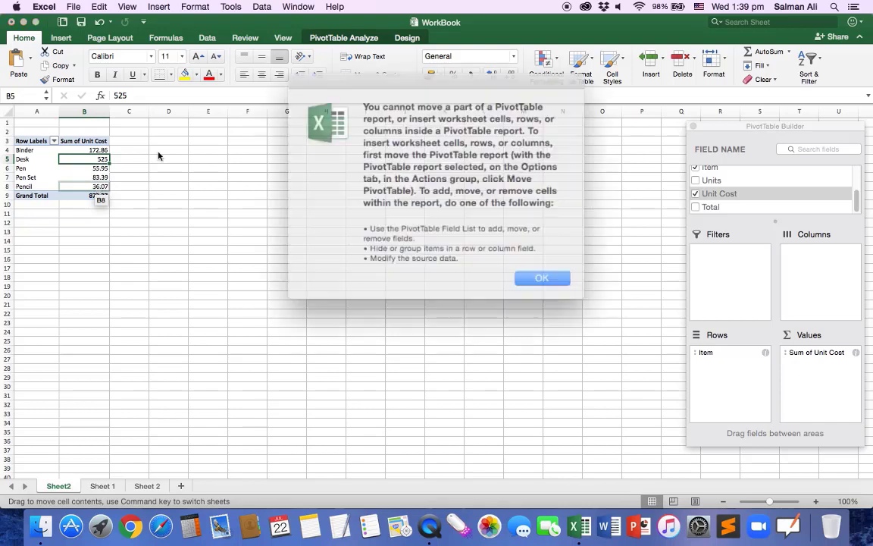
left_click(516, 271)
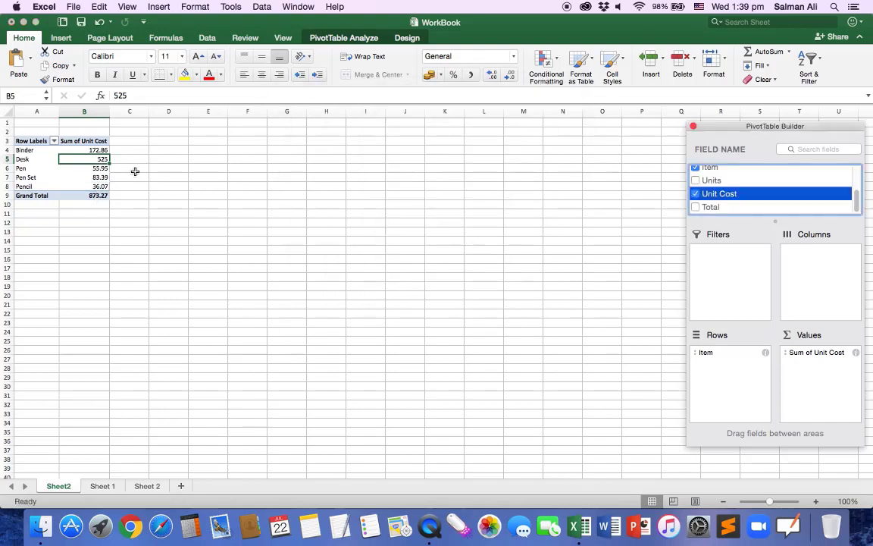
Apply the Accounting number format in rupees (Rs) to the PivotTable's Sum of Unit Cost values and grand total, B4:B9
left_click(84, 149)
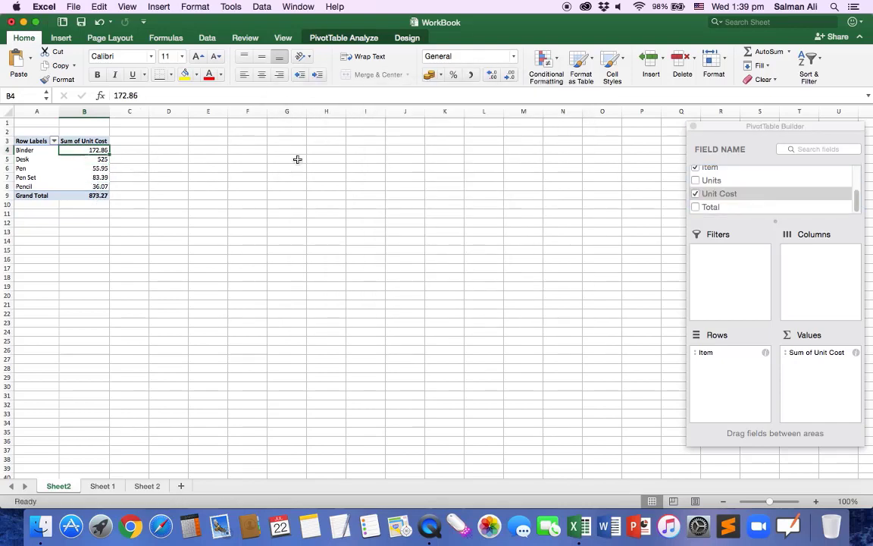
left_click(429, 75)
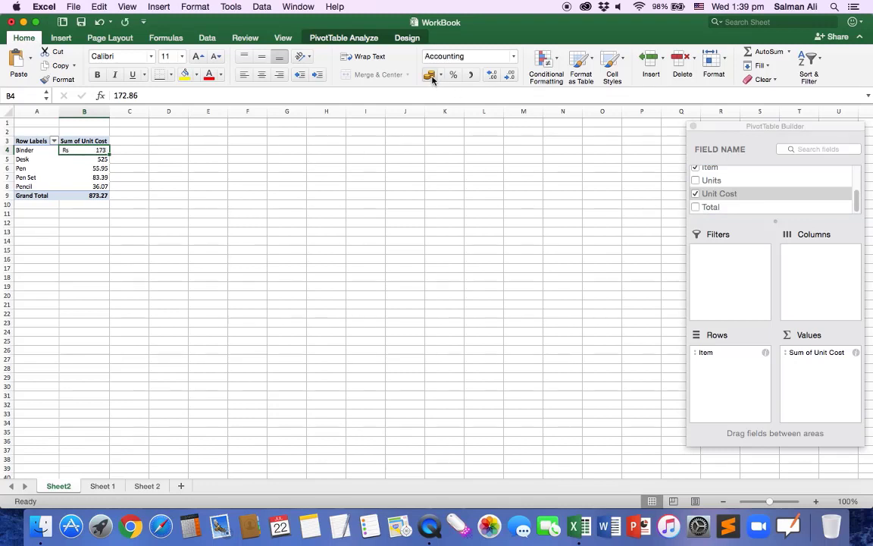
left_click_drag(75, 160, 72, 193)
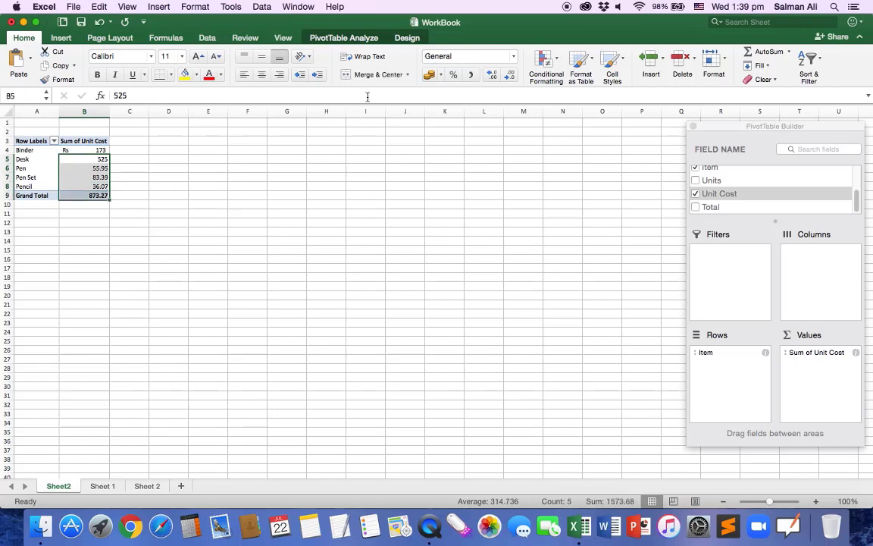
left_click(428, 75)
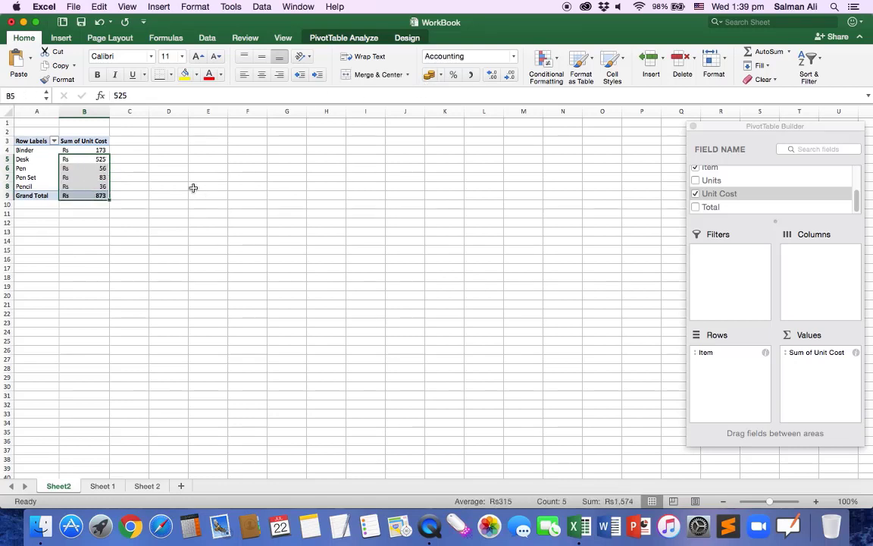
left_click(194, 187)
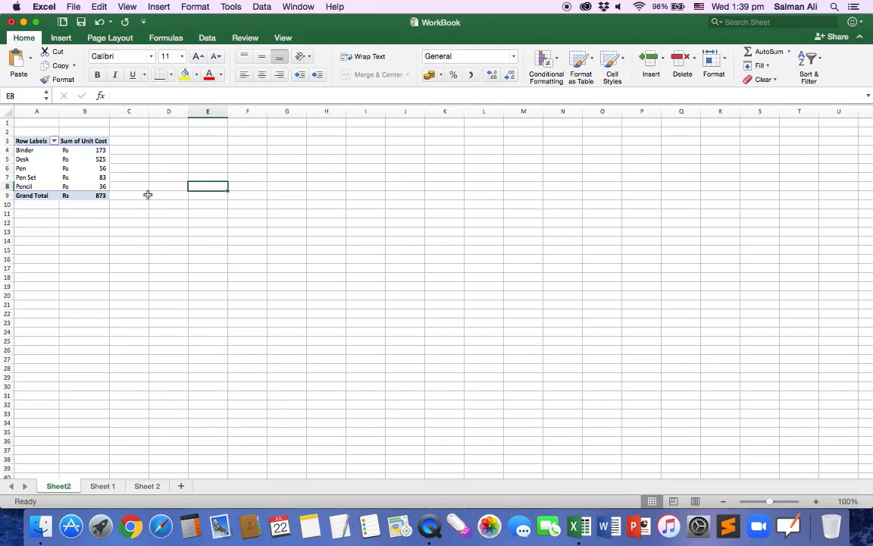
Sort the PivotTable's items by Sum of Unit Cost from largest to smallest
left_click(88, 169)
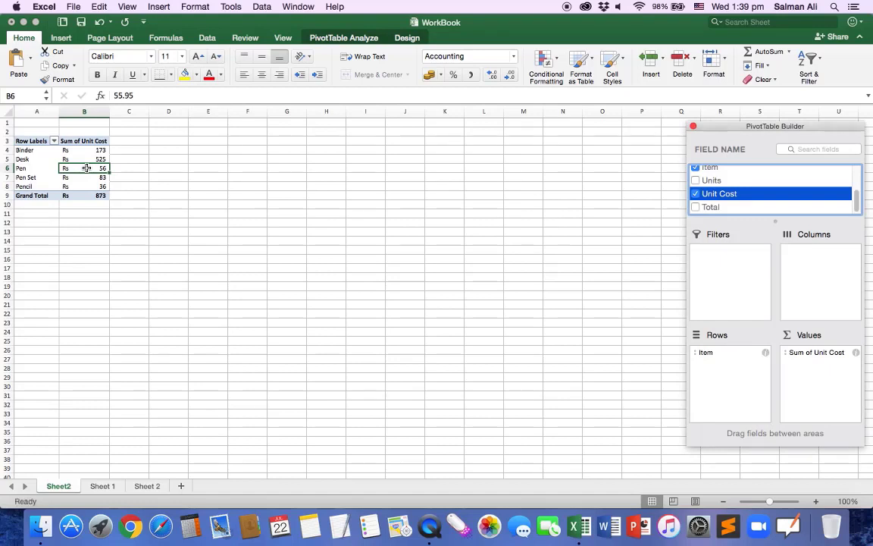
right_click(87, 168)
mouse_move(143, 229)
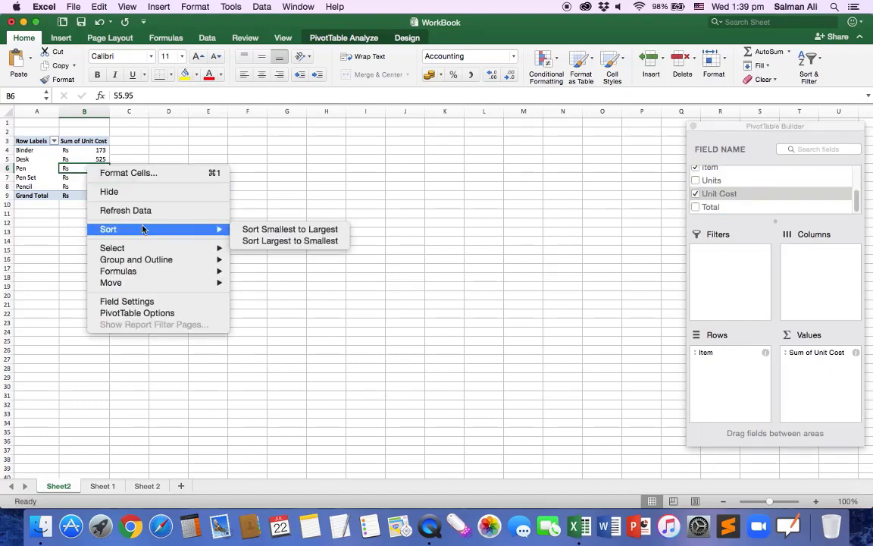
left_click(283, 241)
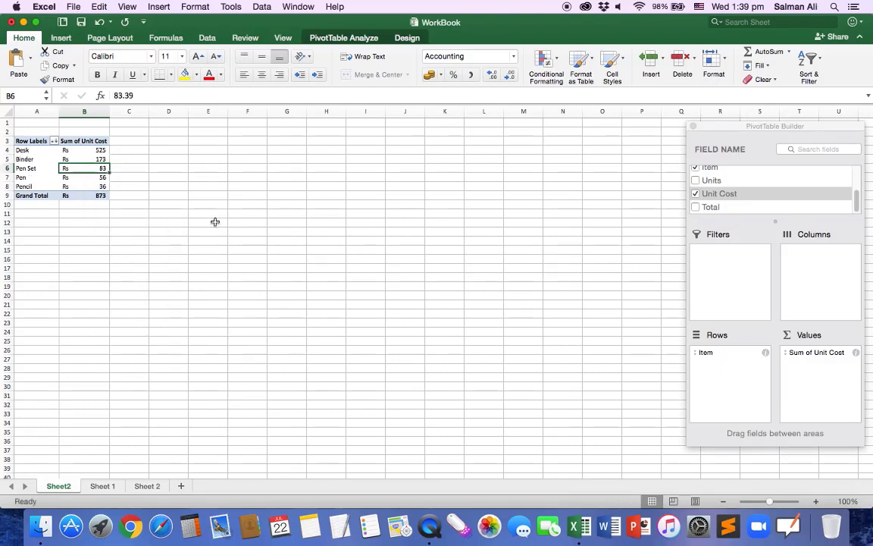
left_click(81, 150)
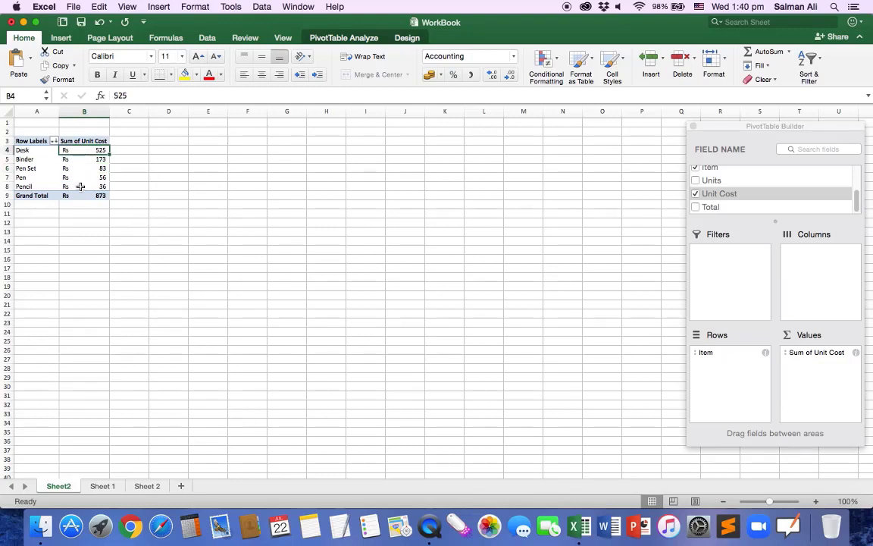
left_click(136, 177)
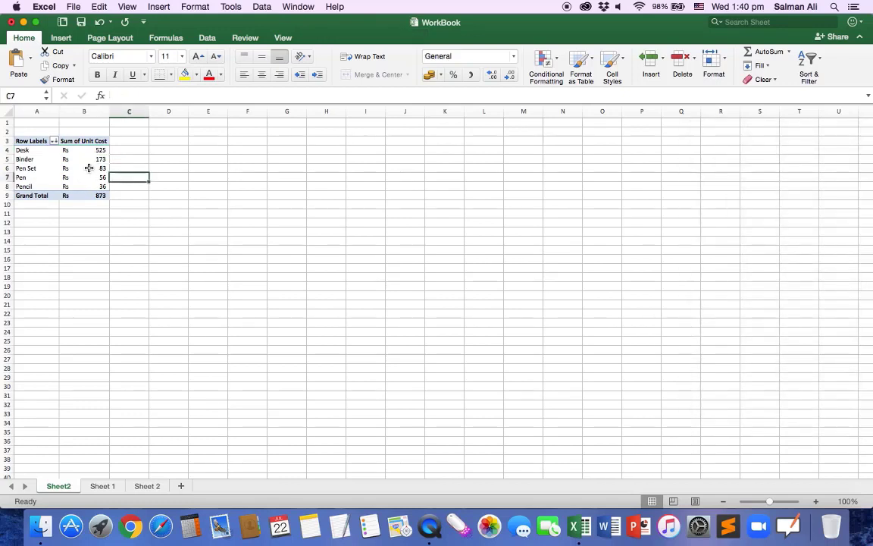
Insert a Clustered Bar chart of the PivotTable data and move it closer to the table, around columns G to L
left_click(88, 167)
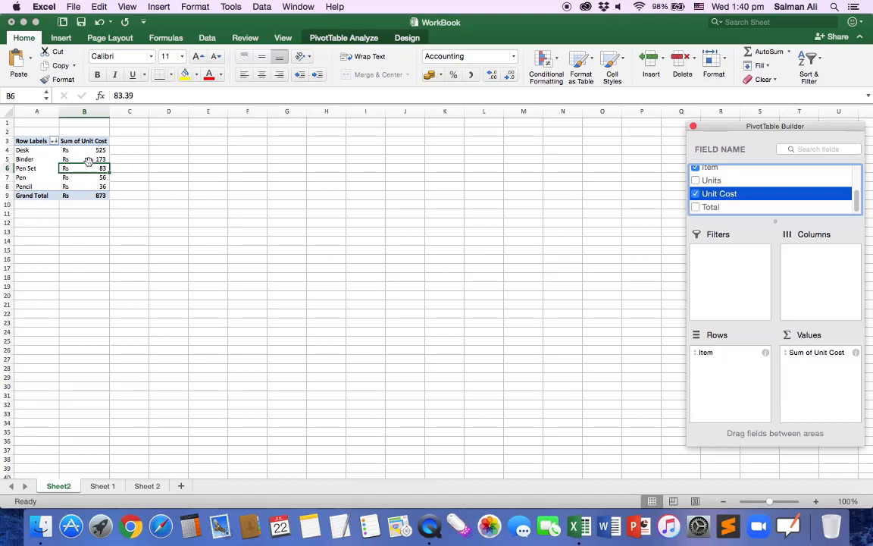
left_click(159, 168)
left_click(101, 160)
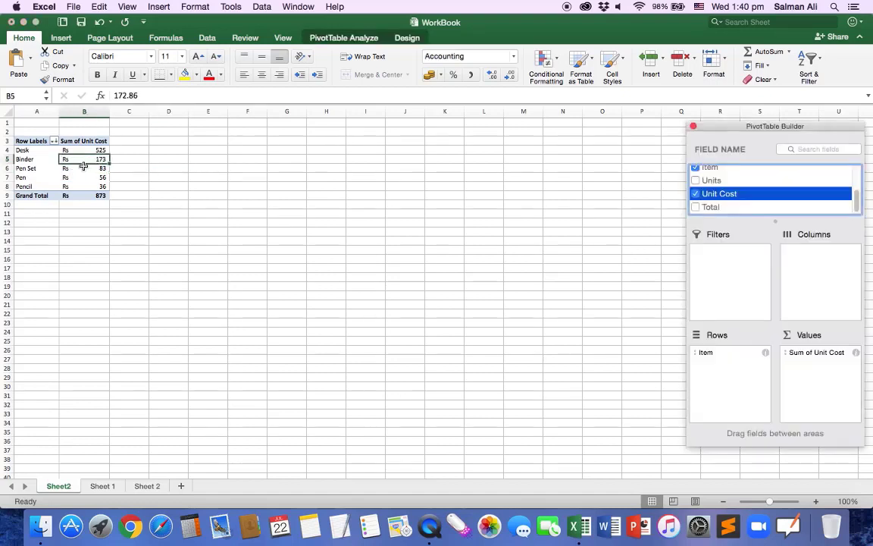
left_click(62, 39)
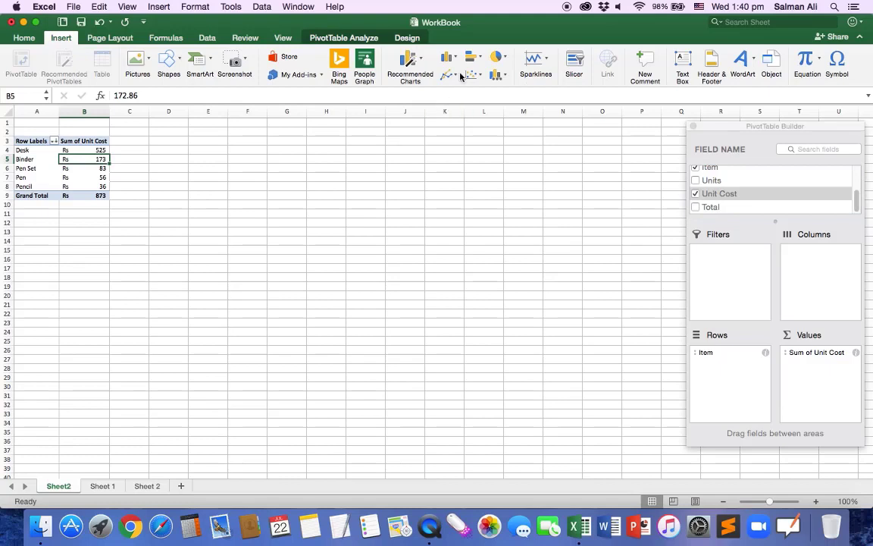
left_click(480, 60)
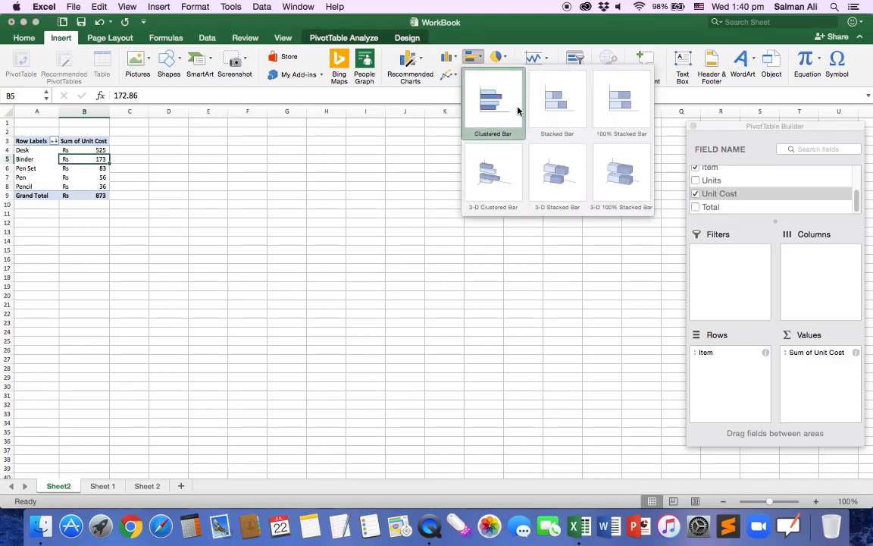
left_click(461, 41)
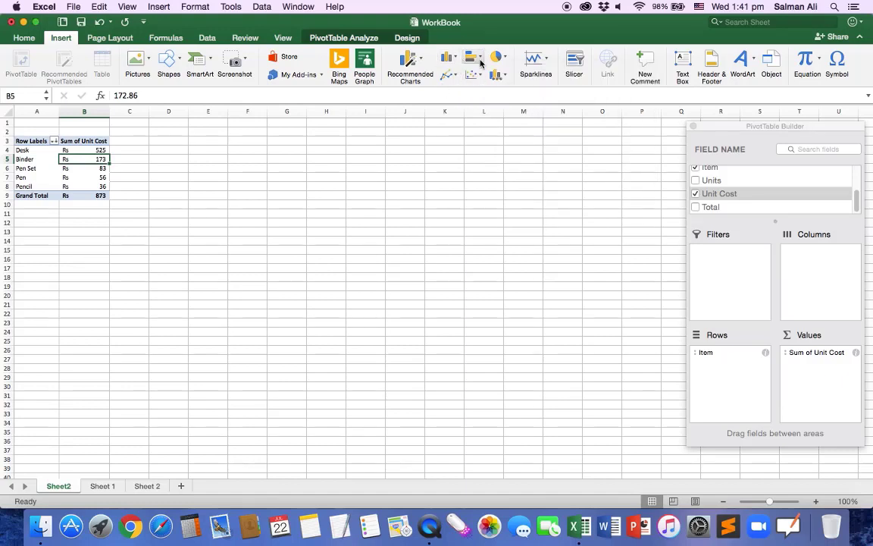
left_click(477, 61)
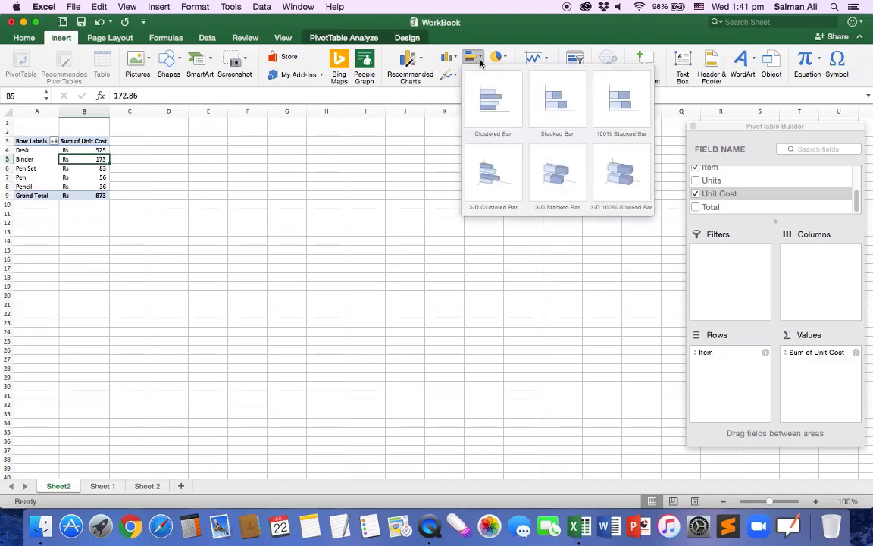
left_click(495, 108)
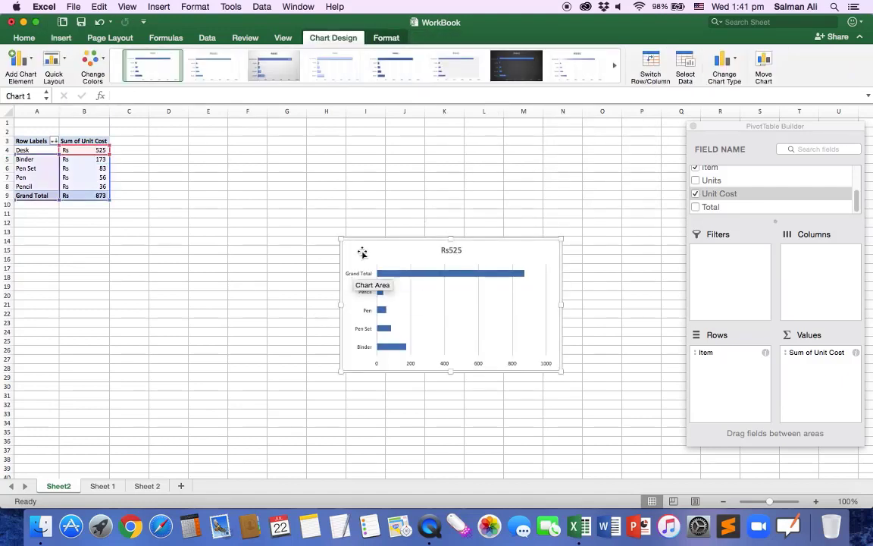
left_click_drag(362, 249, 298, 217)
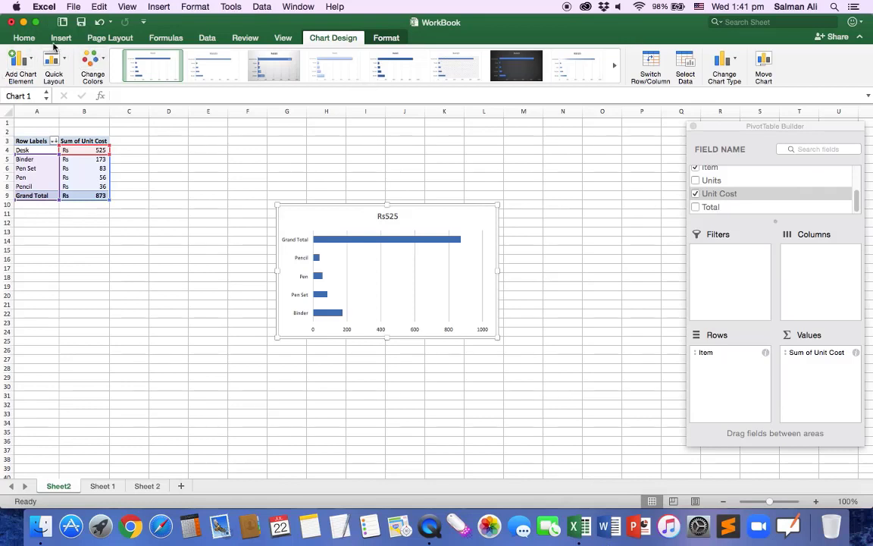
Examine the PivotTable analysis tools and compare the chart's item bars and value axis with the PivotTable's unit cost sums
left_click(83, 167)
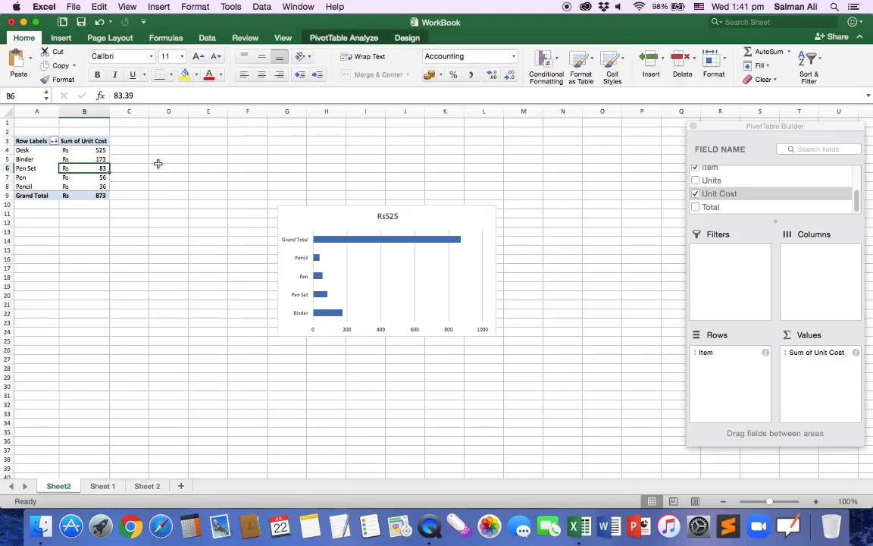
left_click(82, 159)
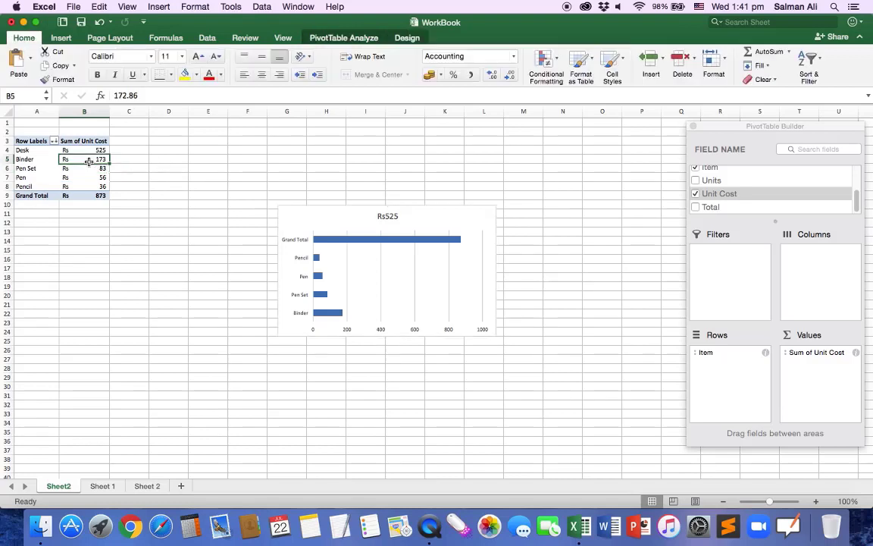
left_click(344, 39)
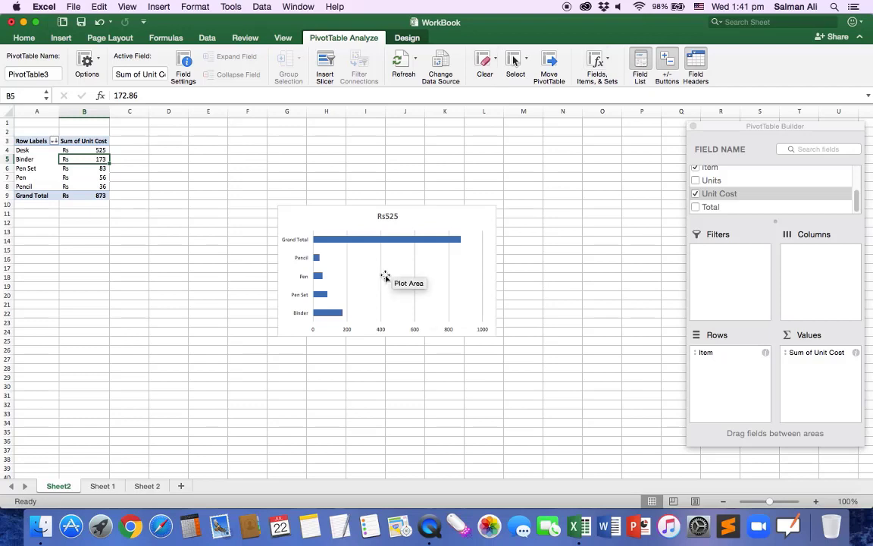
left_click(329, 219)
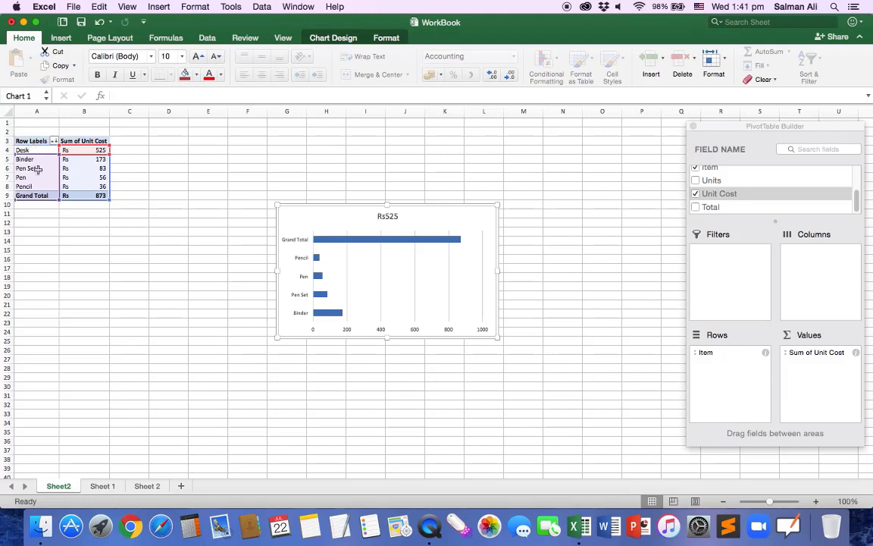
mouse_move(319, 261)
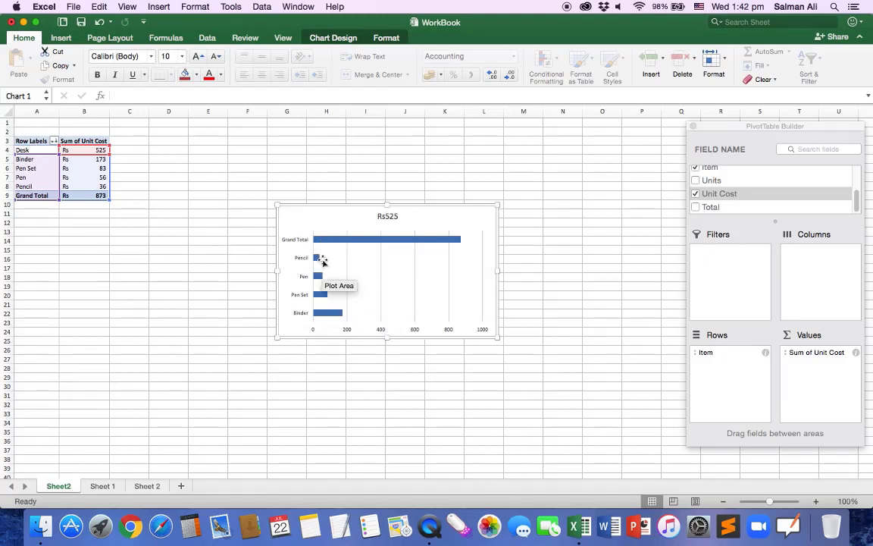
mouse_move(325, 315)
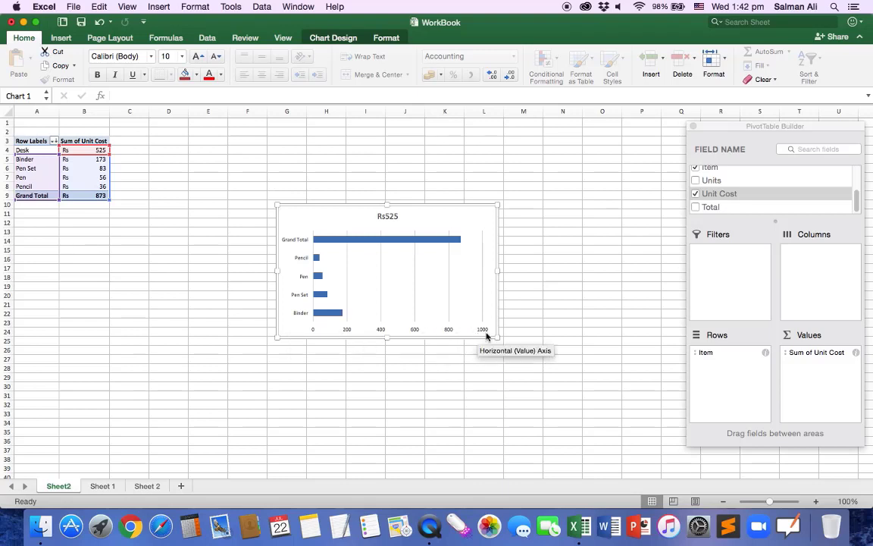
Change the bar chart's title to "Summary Report"
left_click(390, 217)
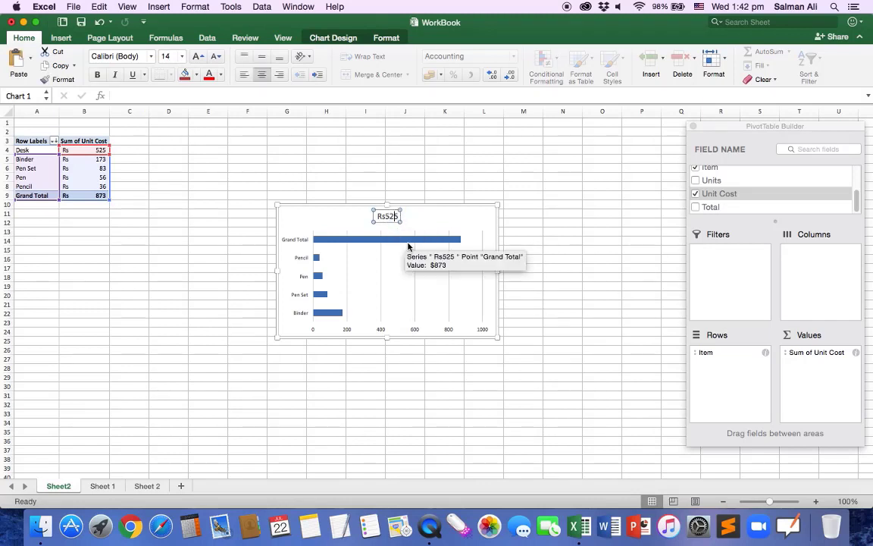
key("super+a")
type("Summary")
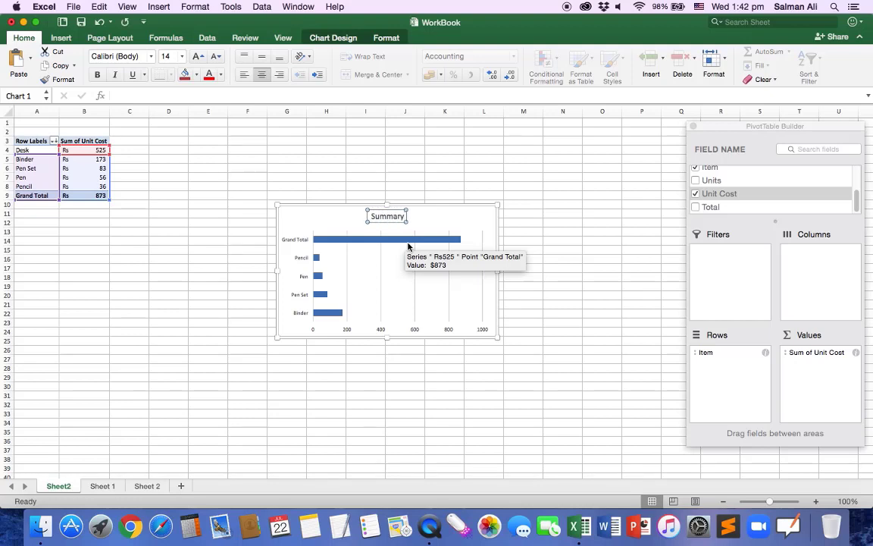
type(" Report")
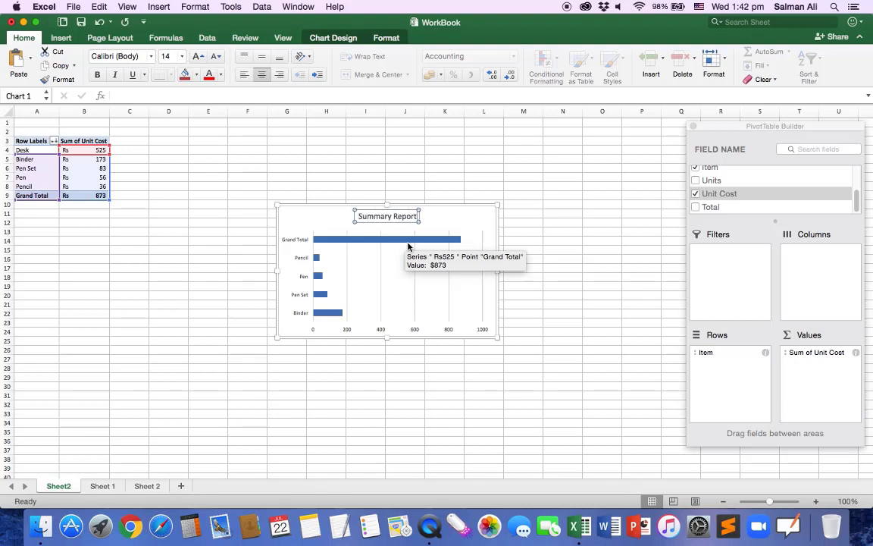
left_click(614, 251)
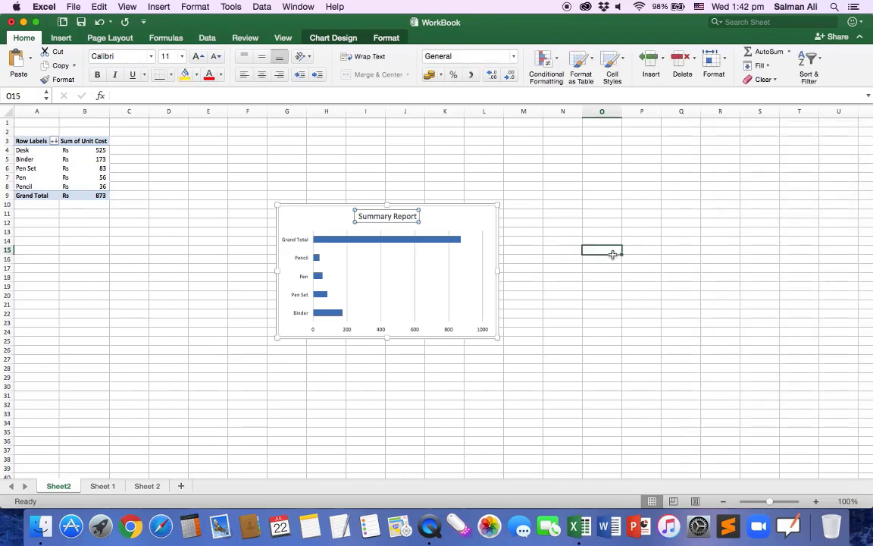
left_click(429, 216)
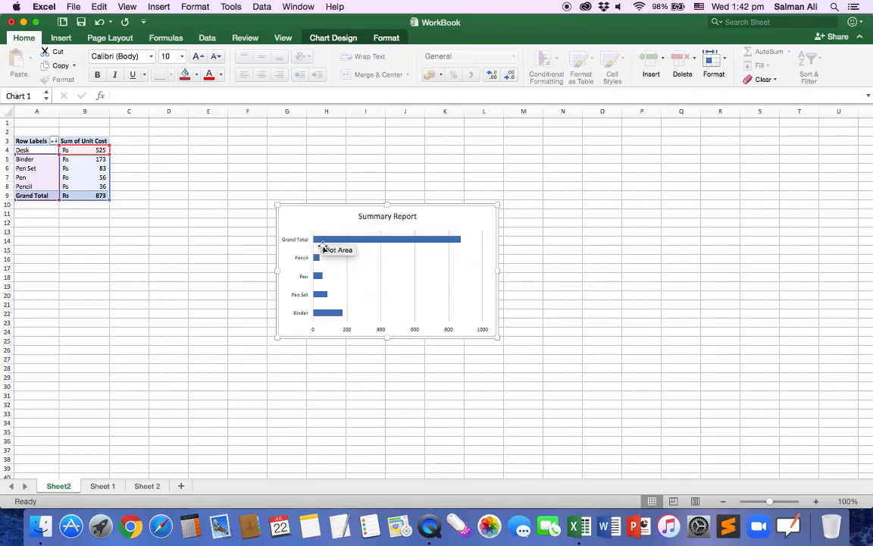
Add the Rep field to the PivotTable's Rows area below Item
left_click(75, 159)
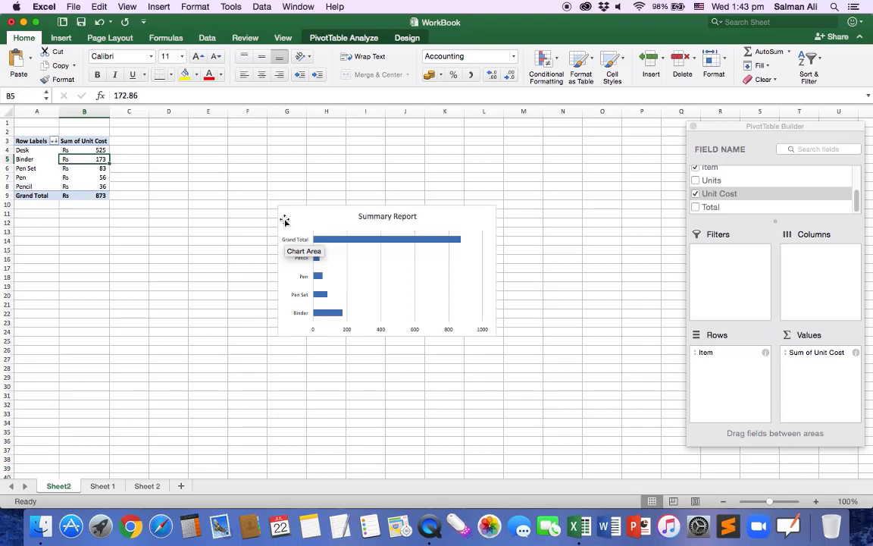
left_click(738, 194)
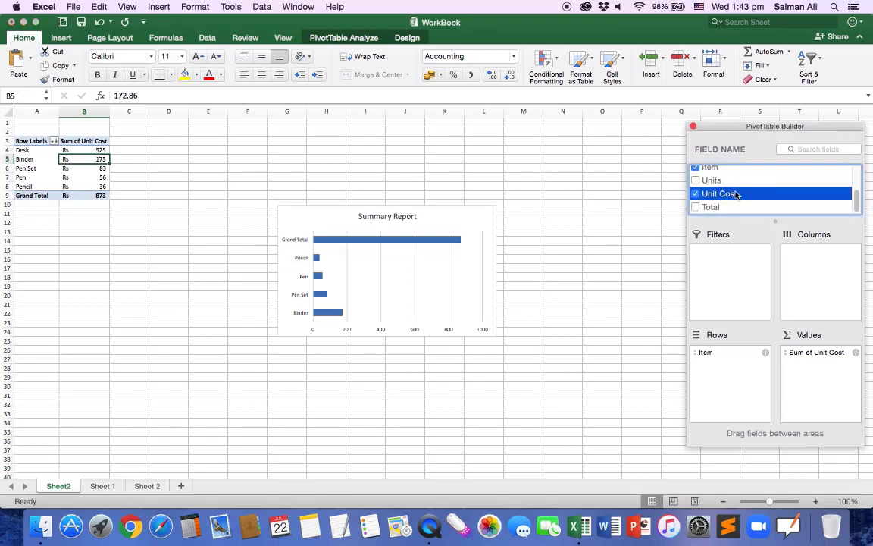
scroll(758, 196, "up", 3)
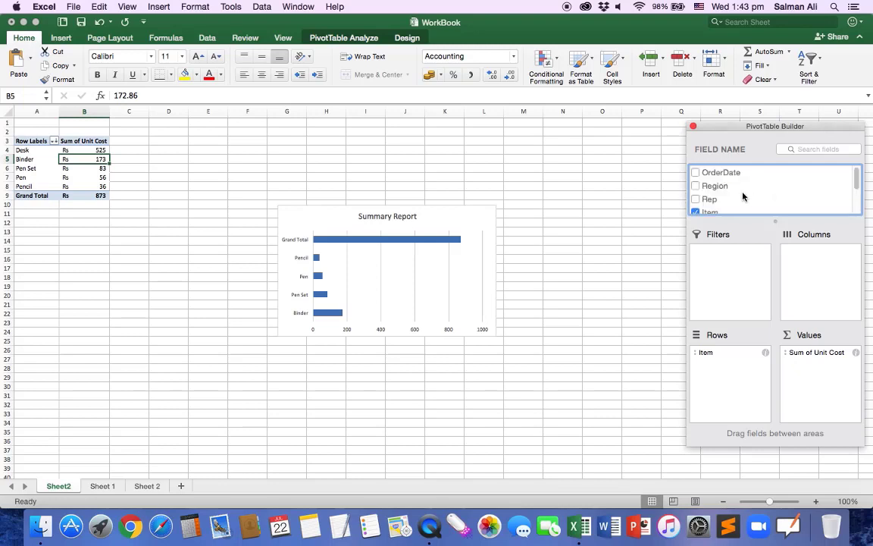
left_click(712, 200)
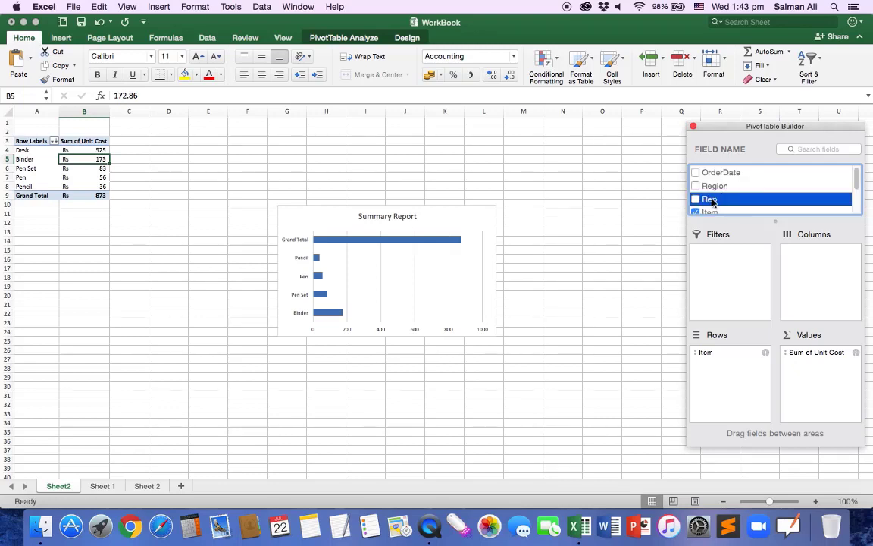
left_click_drag(712, 202, 732, 370)
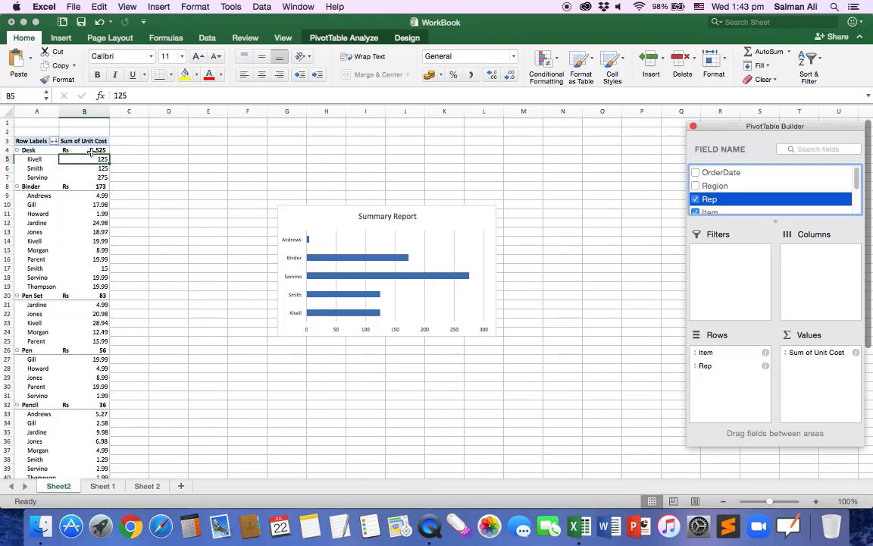
mouse_move(351, 258)
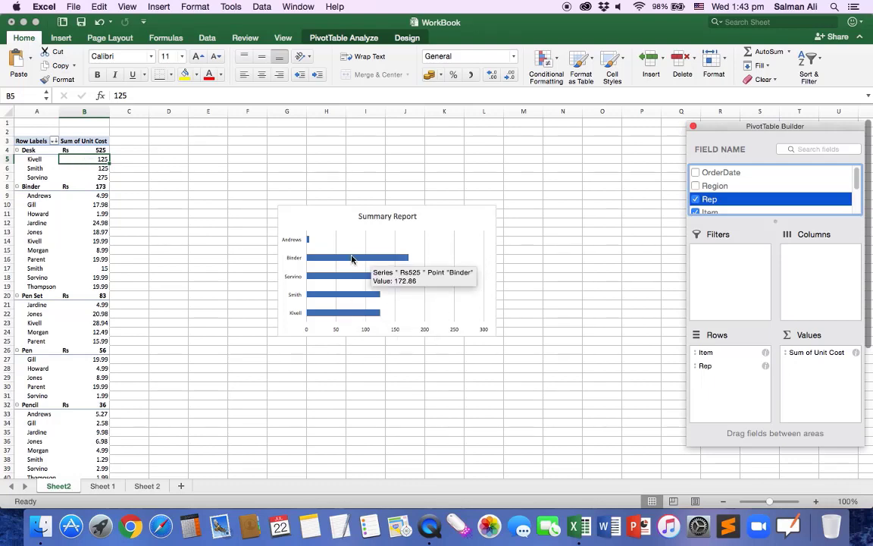
Remove the Item and Rep fields from the PivotTable's Rows area
mouse_move(308, 239)
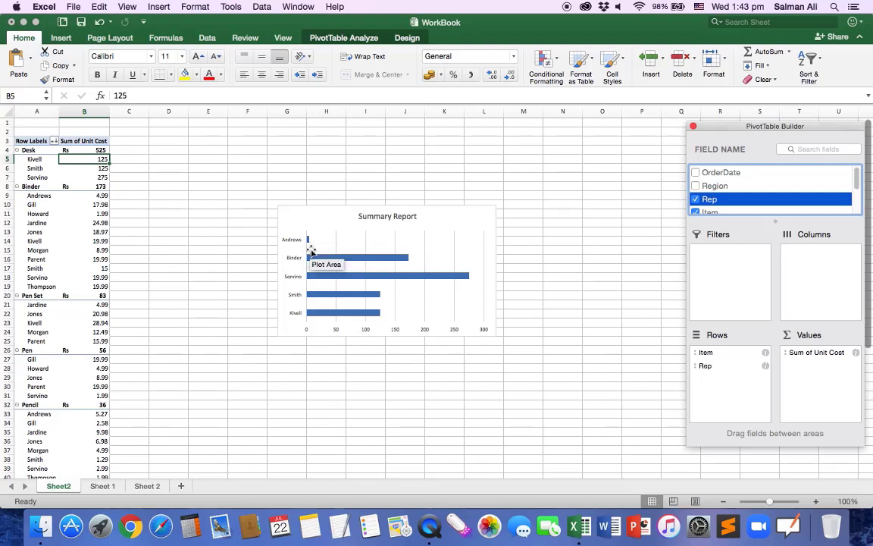
mouse_move(311, 260)
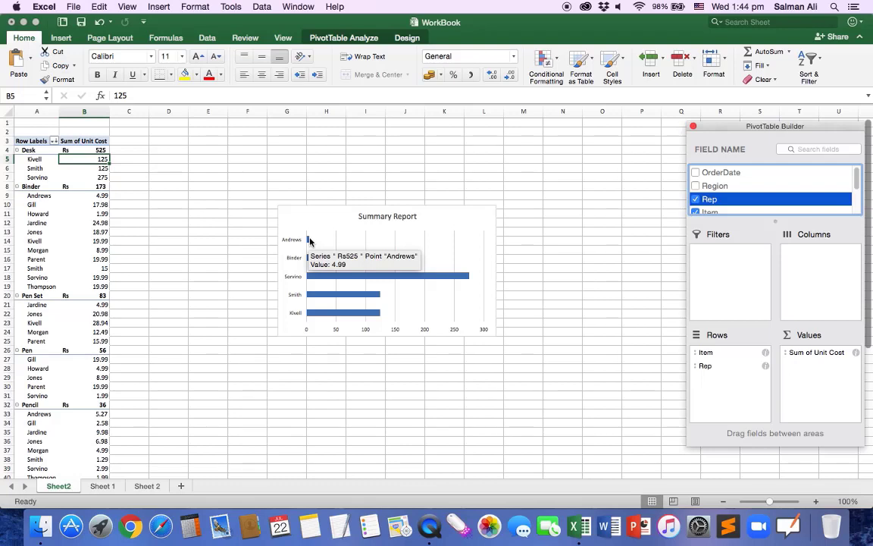
mouse_move(322, 278)
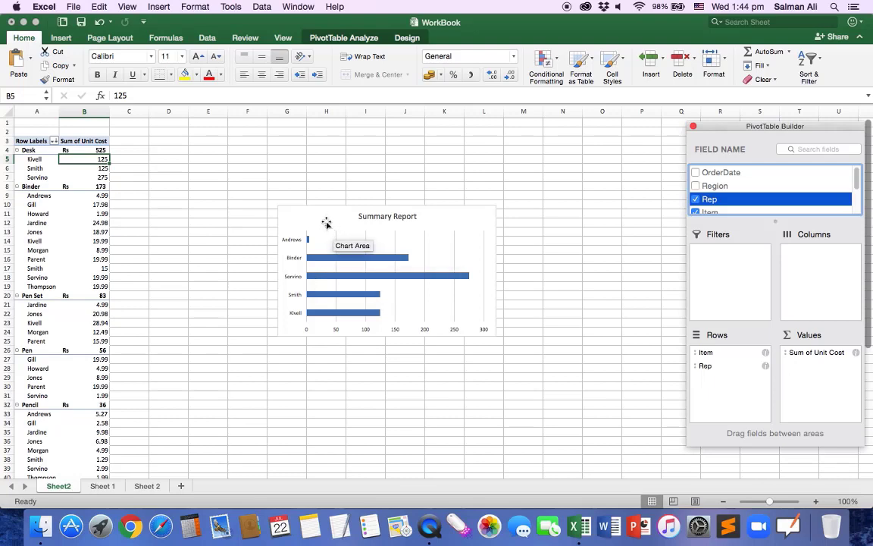
left_click(718, 354)
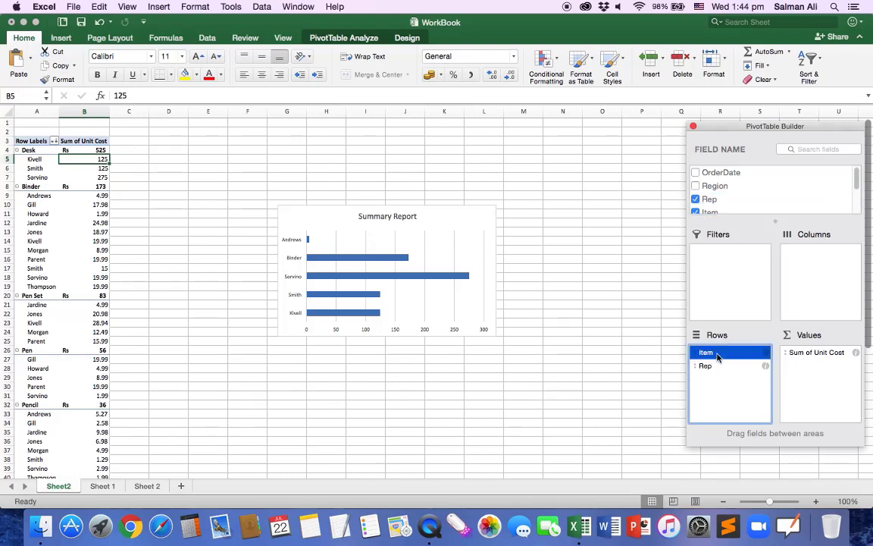
mouse_move(718, 357)
left_mouse_down()
mouse_move(673, 305)
mouse_move(655, 303)
mouse_move(715, 335)
mouse_move(730, 353)
left_mouse_up()
left_click(729, 353)
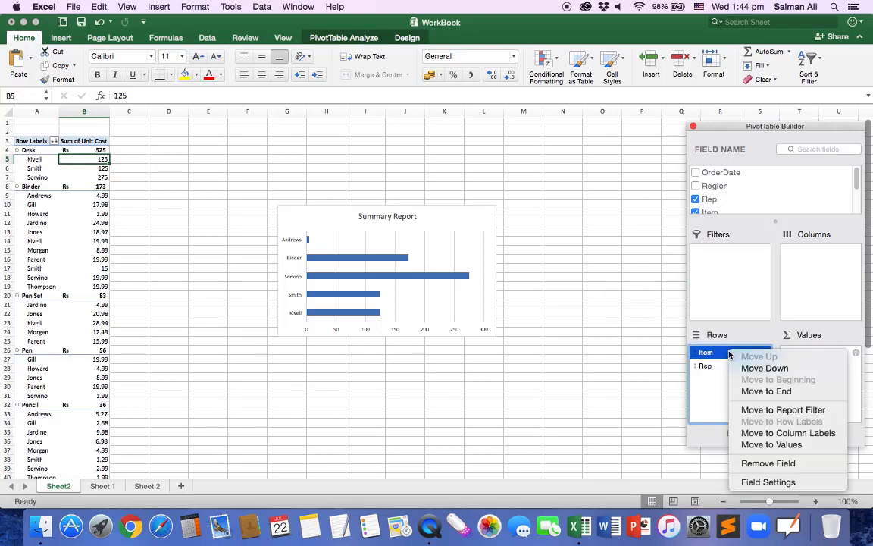
left_click(743, 463)
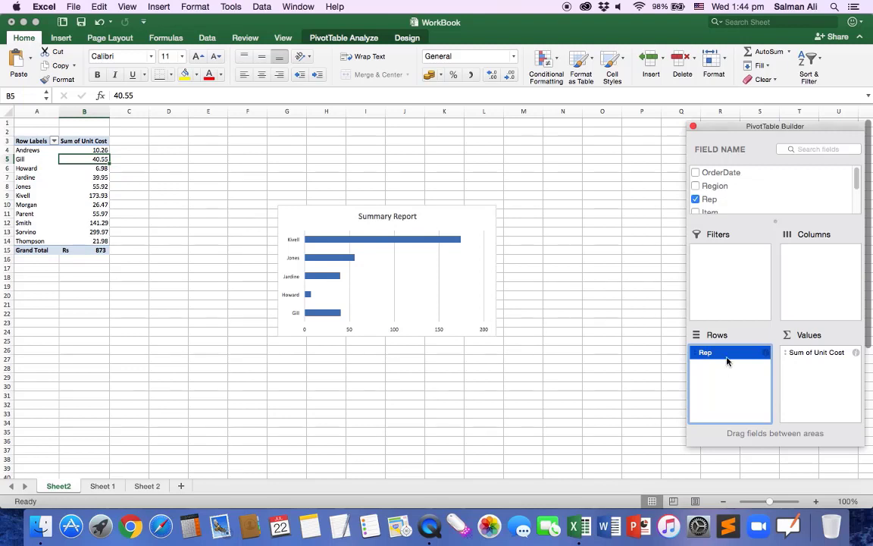
left_click(697, 202)
left_click(696, 200)
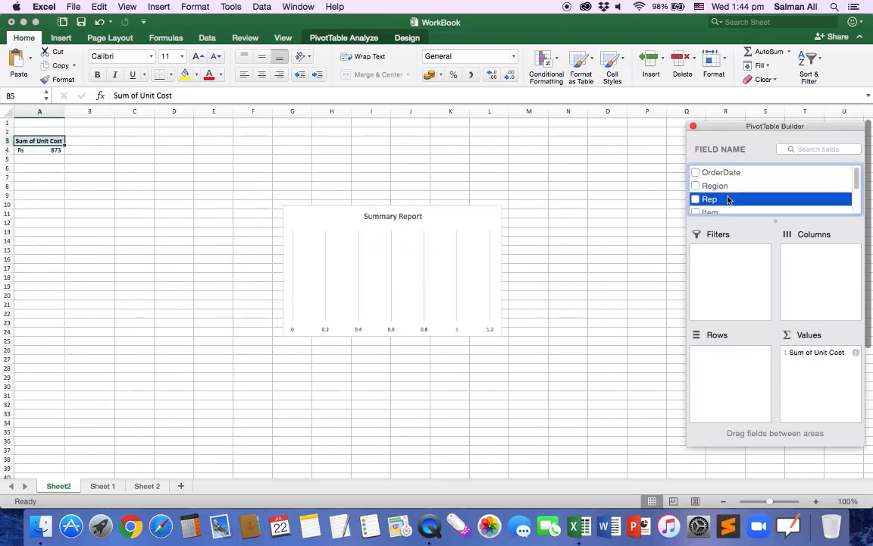
Add the Item field to the PivotTable's Rows area and the OrderDate field to its Filters area
scroll(712, 198, "down", 3)
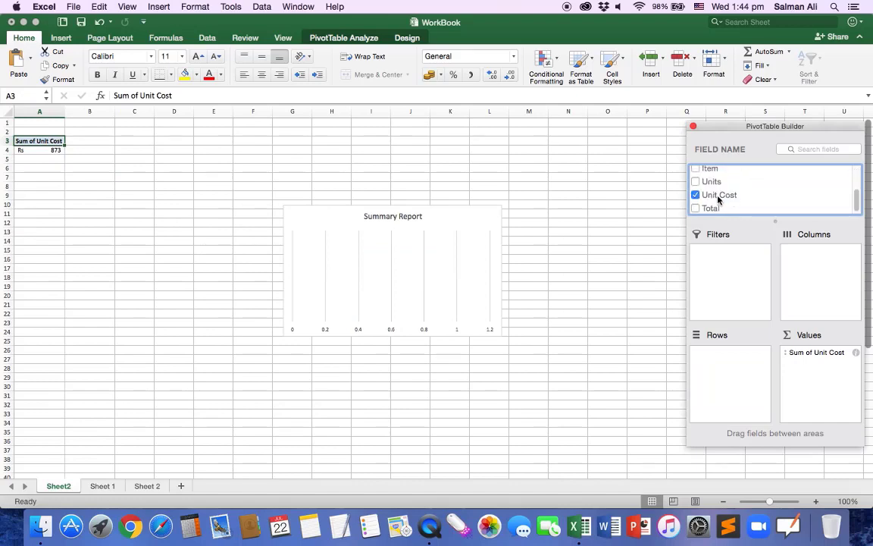
left_click_drag(704, 169, 732, 371)
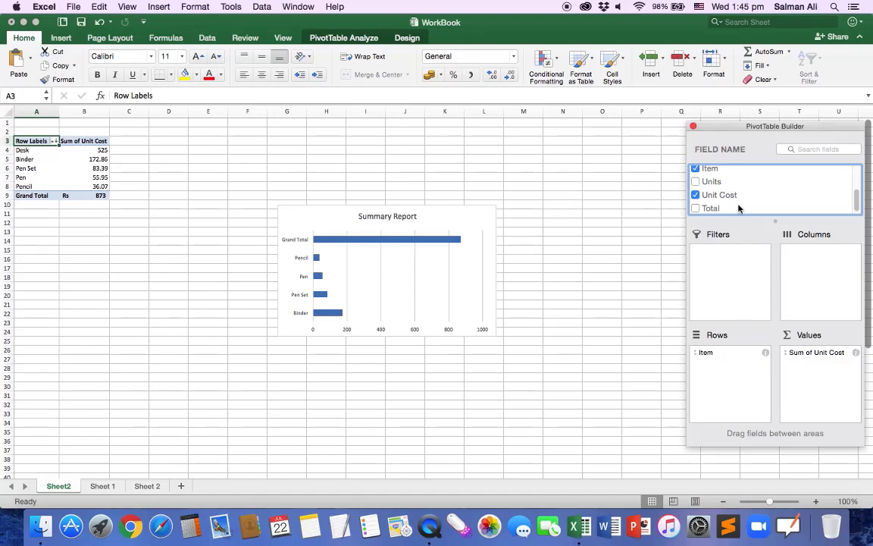
scroll(738, 208, "up", 1)
scroll(754, 208, "up", 2)
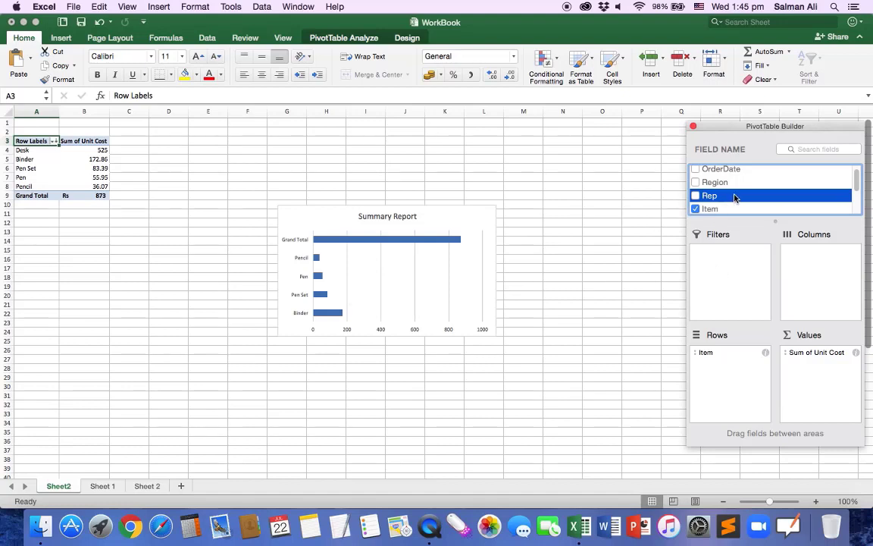
scroll(724, 203, "up", 1)
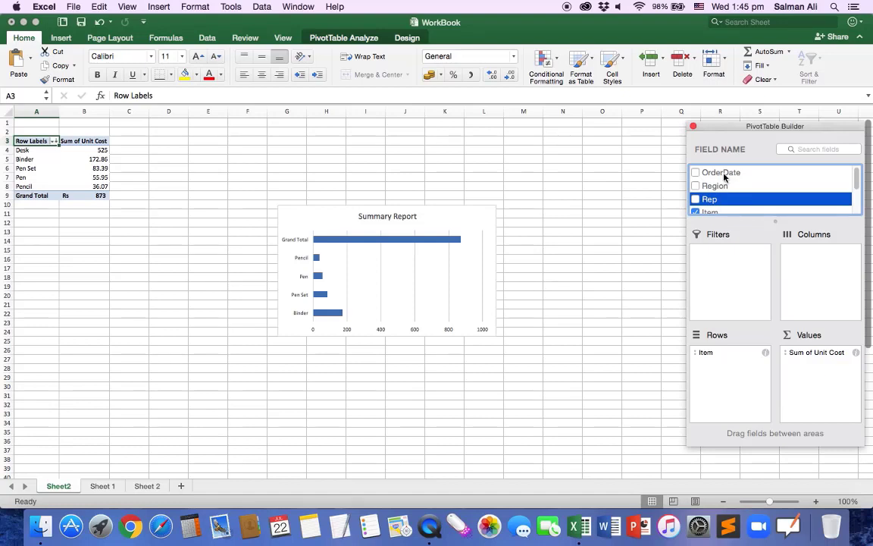
left_click(725, 174)
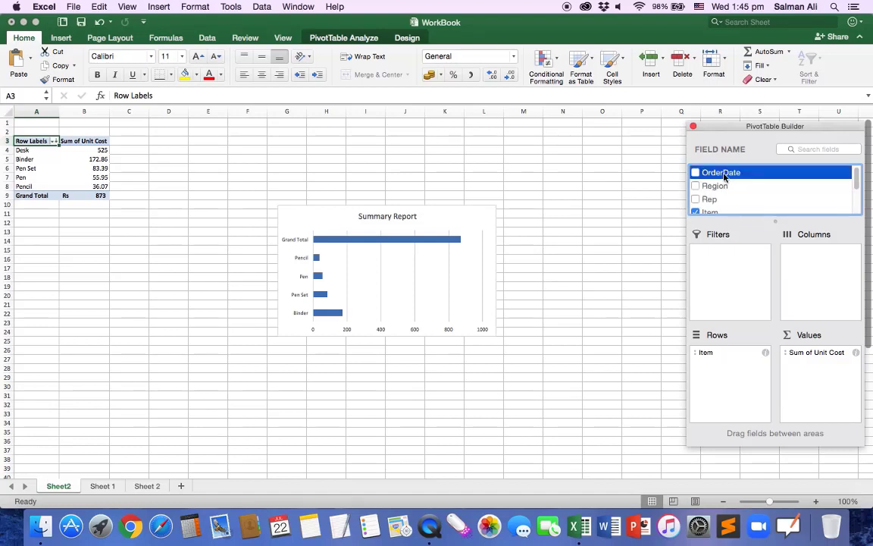
left_click_drag(725, 177, 729, 269)
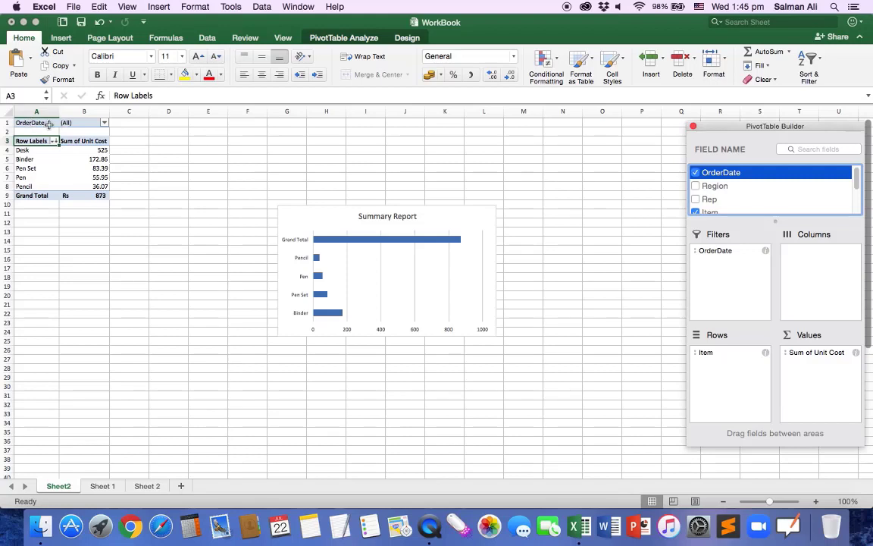
Deselect all dates in the PivotTable's OrderDate filter and select only 1/6/19 through 4/1/19
left_click(105, 124)
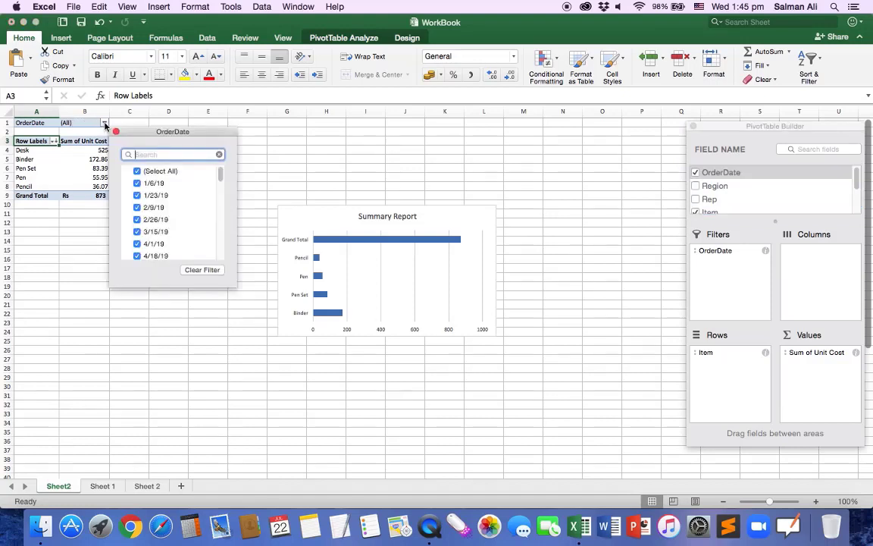
scroll(173, 206, "down", 10)
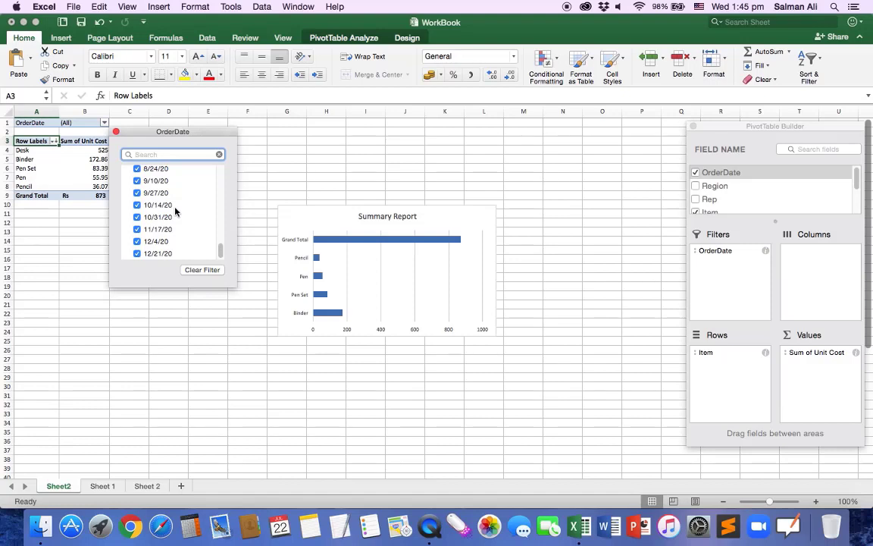
scroll(175, 212, "up", 10)
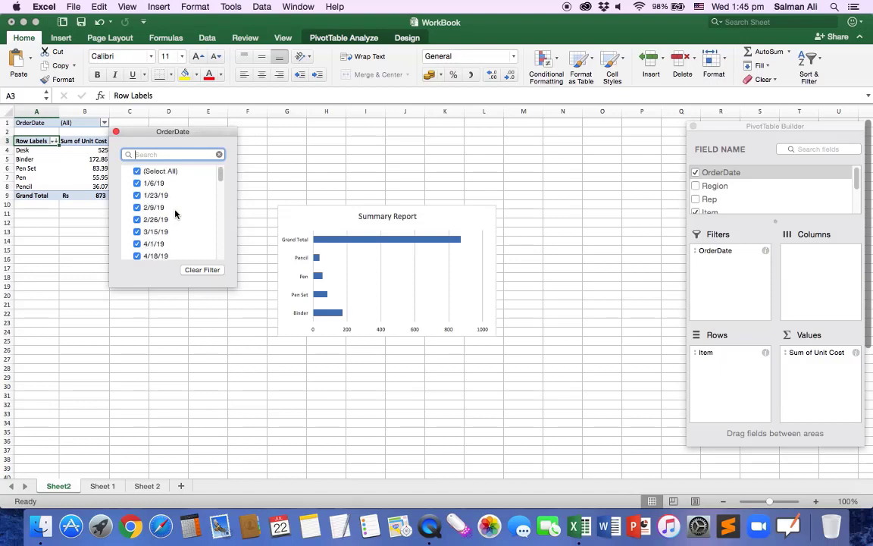
left_click(137, 171)
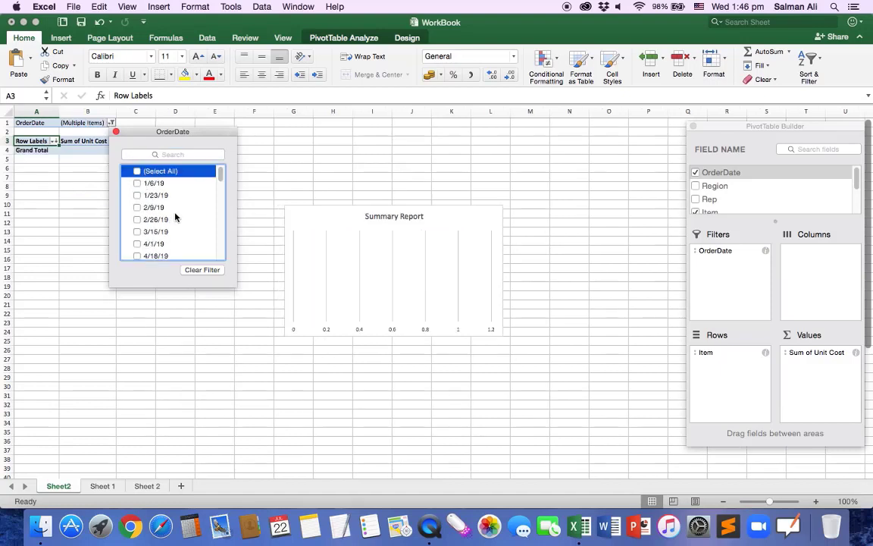
left_click(137, 183)
left_click(138, 184)
left_click(137, 195)
left_click(137, 207)
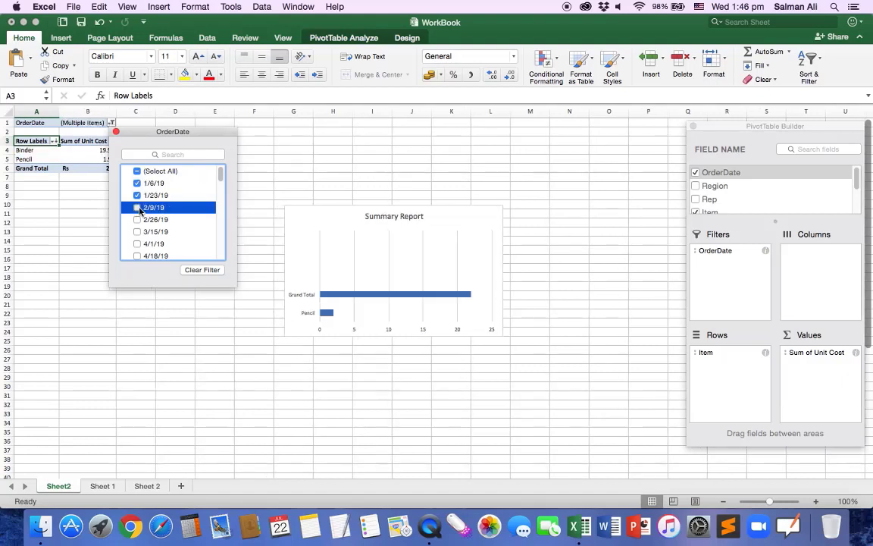
left_click(138, 219)
left_click(137, 231)
left_click(137, 244)
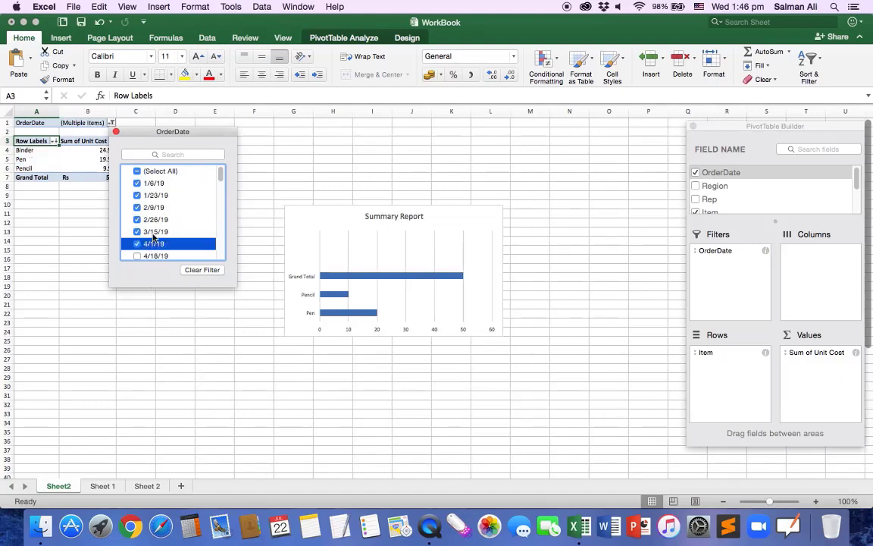
Include the order dates from 4/18/19 through 8/15/19 in the OrderDate filter
scroll(160, 230, "down", 1)
scroll(160, 229, "down", 1)
left_click(138, 221)
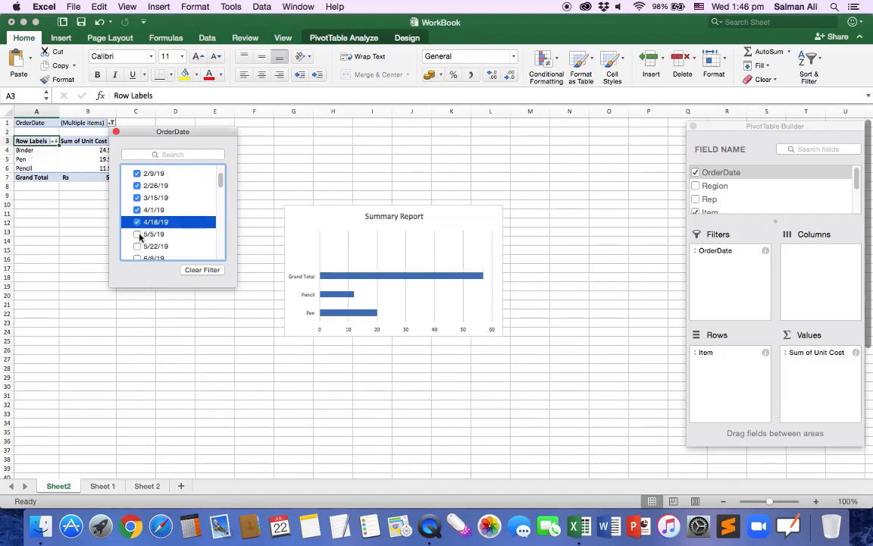
left_click(137, 234)
scroll(170, 225, "down", 2)
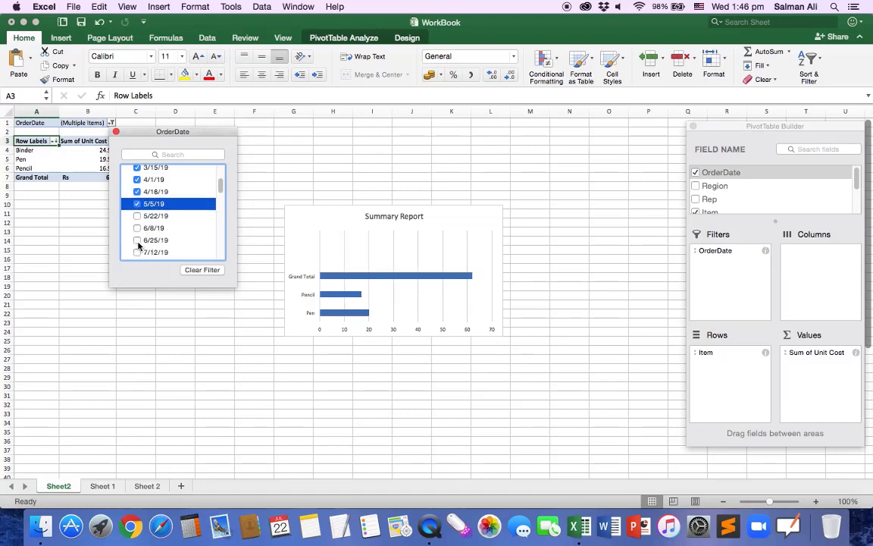
left_click(137, 239)
left_click(137, 216)
left_click(137, 227)
scroll(138, 232, "down", 2)
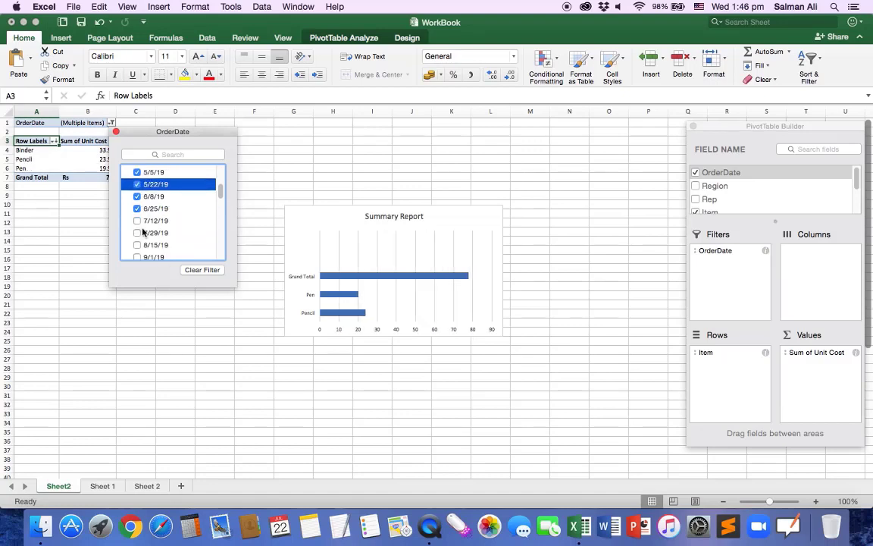
left_click(137, 233)
left_click(137, 221)
left_click(138, 244)
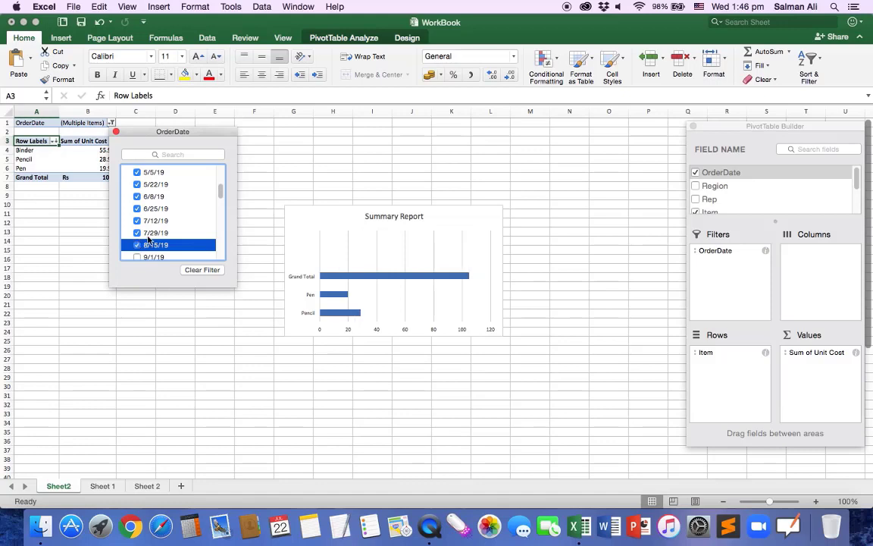
Include 11/8/19, 11/25/19, 12/12/19 and 12/29/19 in the OrderDate filter and close it
scroll(150, 238, "down", 8)
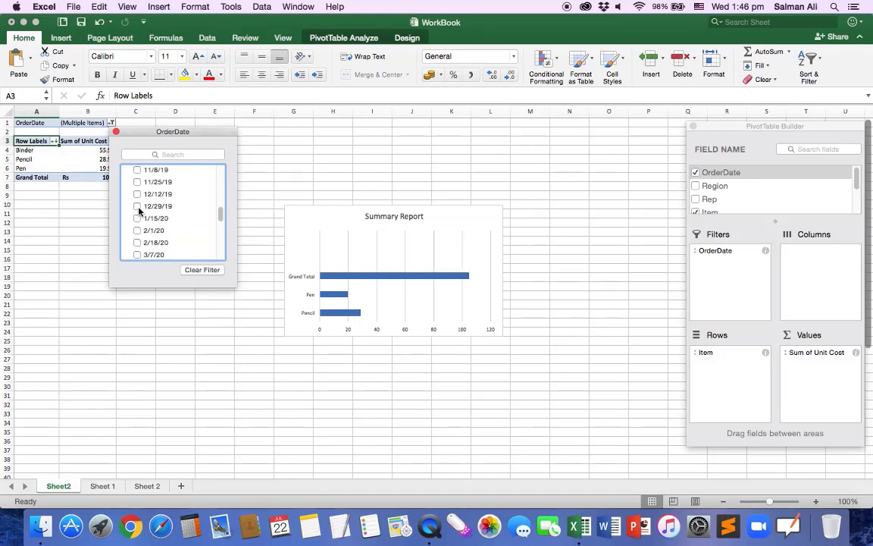
left_click(137, 206)
left_click(138, 194)
left_click(137, 182)
left_click(137, 170)
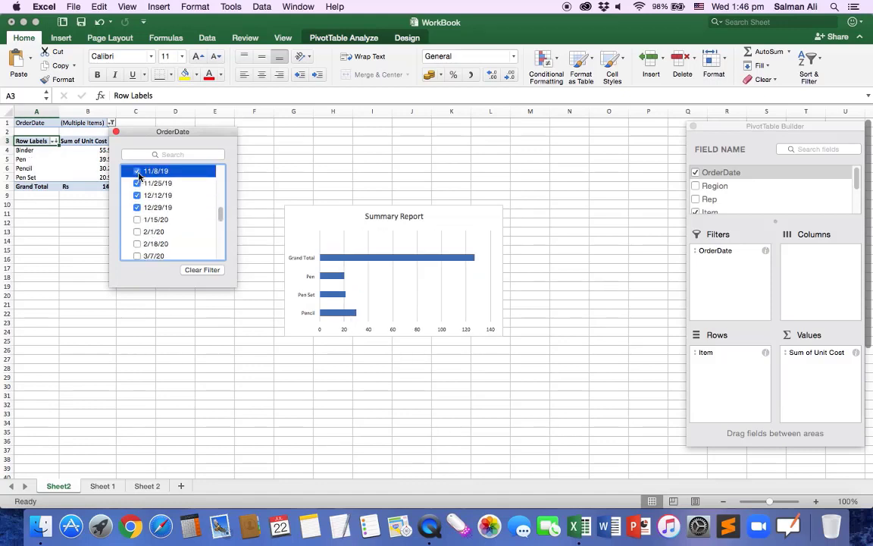
left_click(100, 259)
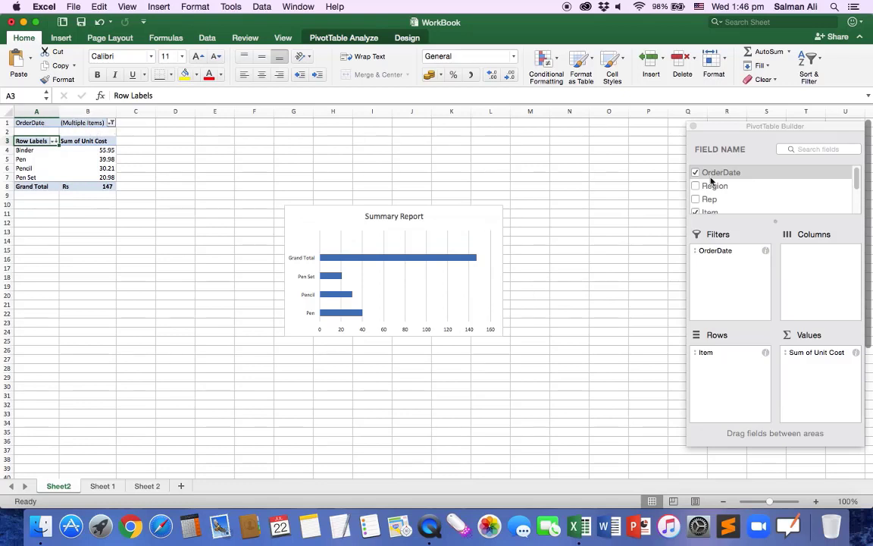
Add the Region field to the PivotTable's Filters area and exclude East and Central so that only West is shown
left_click_drag(721, 190, 729, 269)
left_click(111, 132)
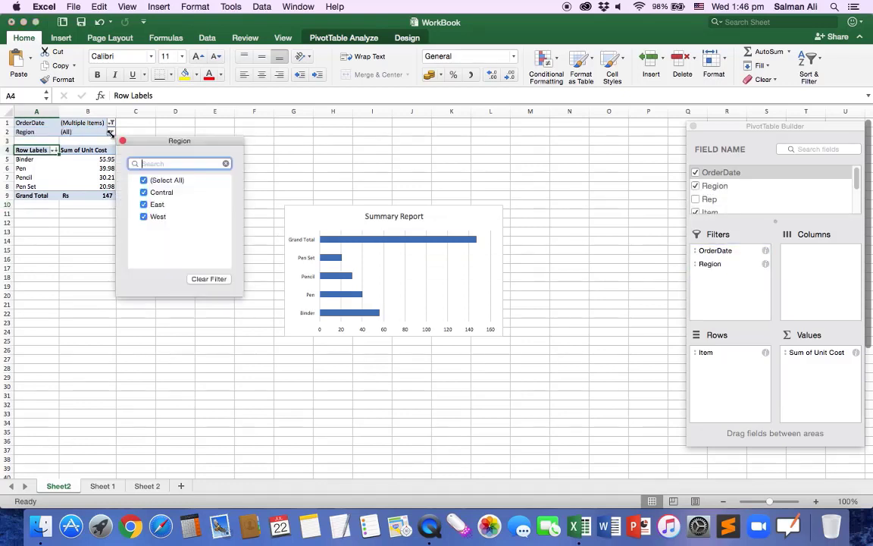
left_click(144, 204)
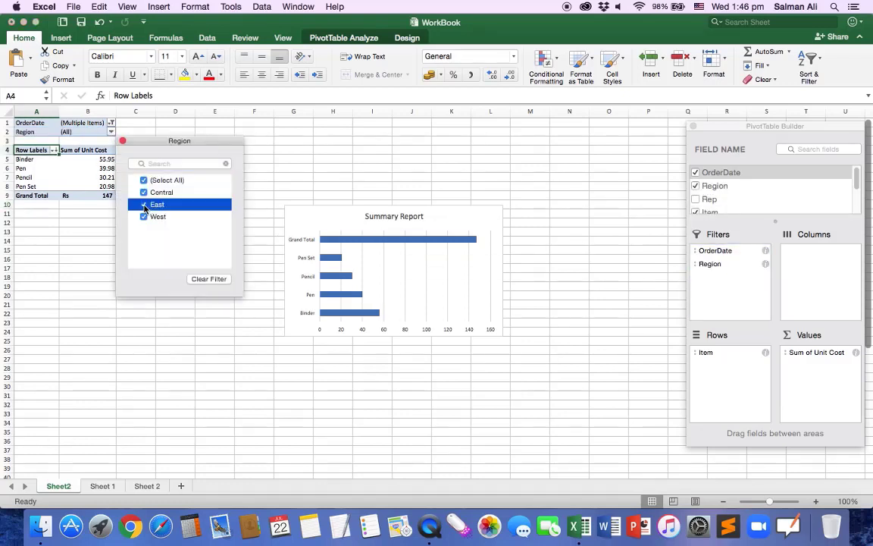
left_click(144, 192)
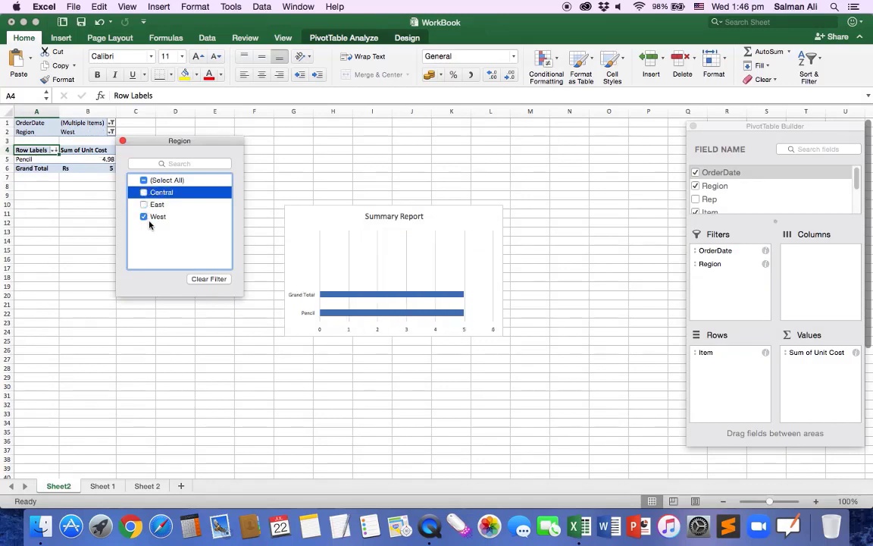
right_click(76, 241)
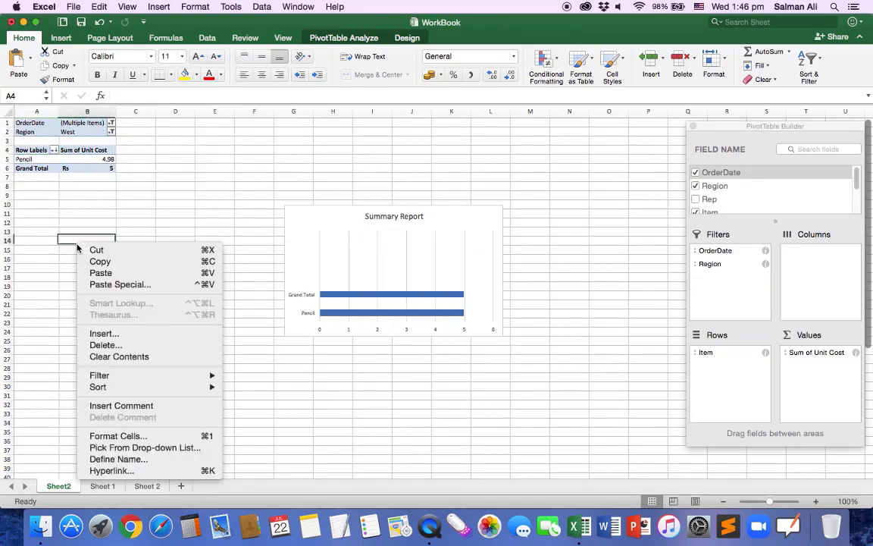
left_click(201, 170)
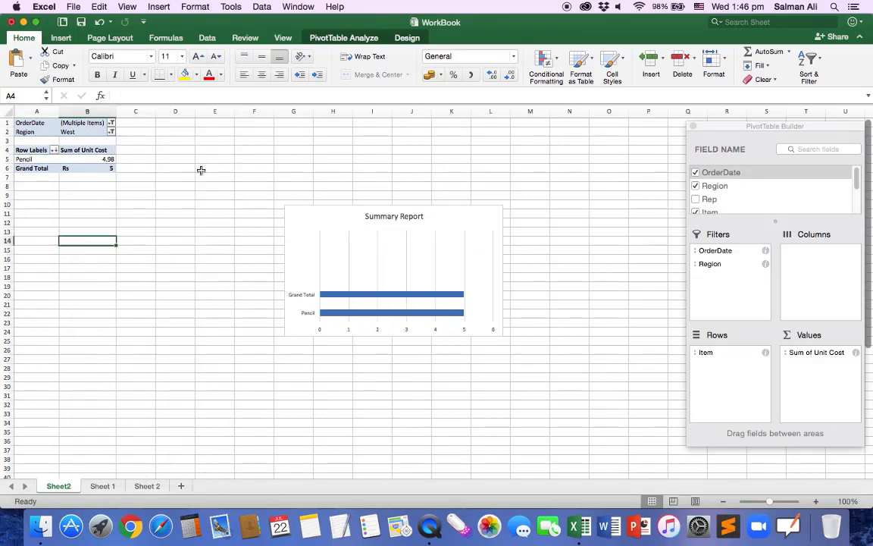
left_click(314, 220)
left_click(84, 173)
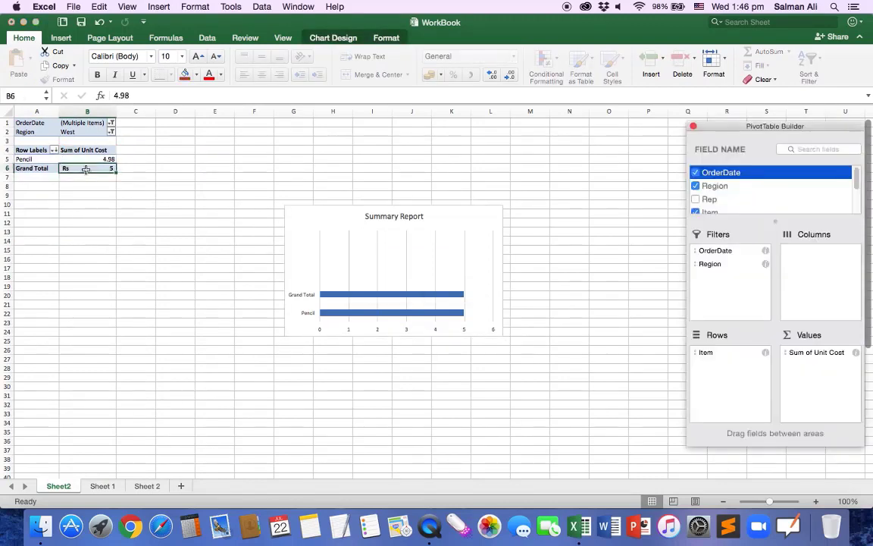
Look through the PivotTable's available fields and open the source data on Sheet 1
scroll(753, 200, "down", 3)
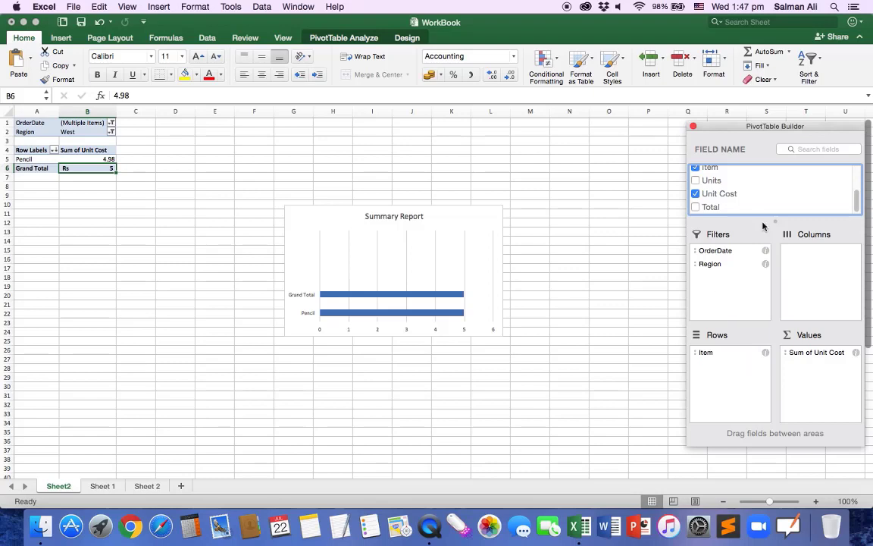
scroll(771, 201, "up", 3)
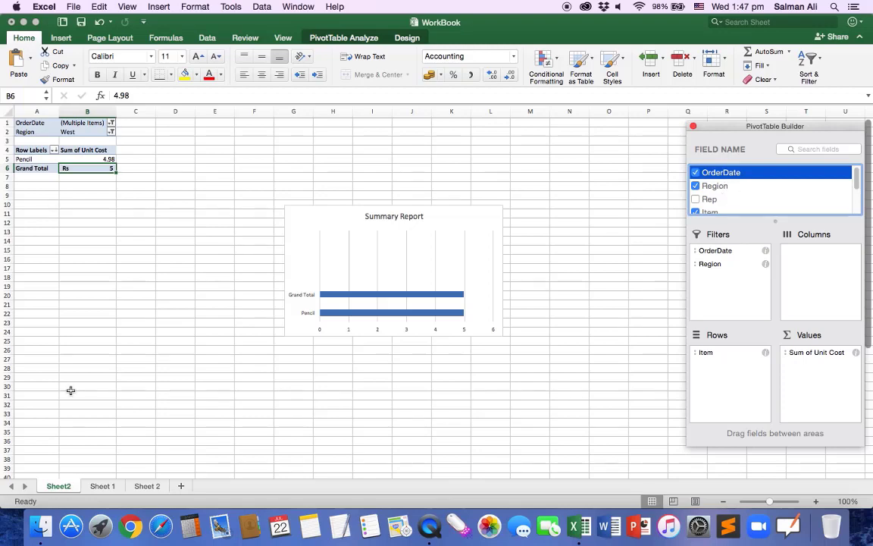
left_click(102, 486)
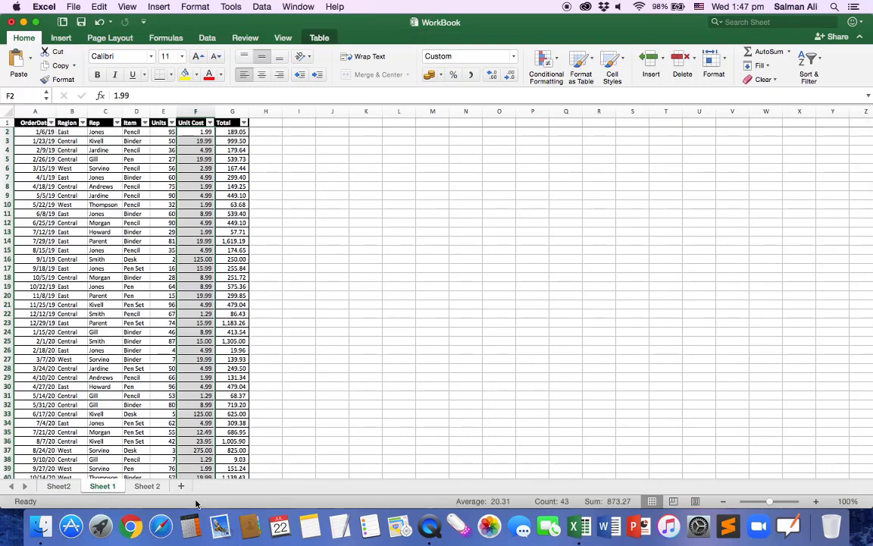
Insert a standard 2-D pie chart from the PivotTable on Sheet2 and place it below the table, around rows 21 to 35, beside the Summary Report chart
left_click(56, 485)
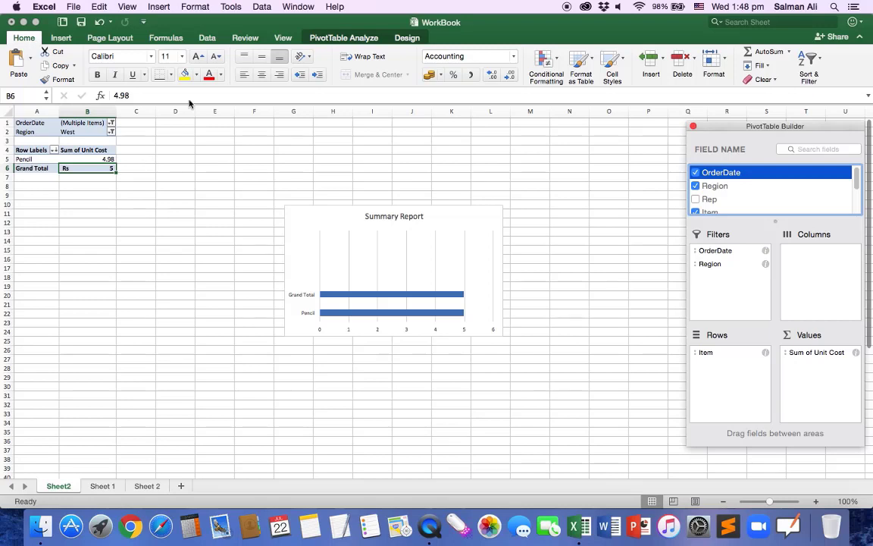
left_click(61, 38)
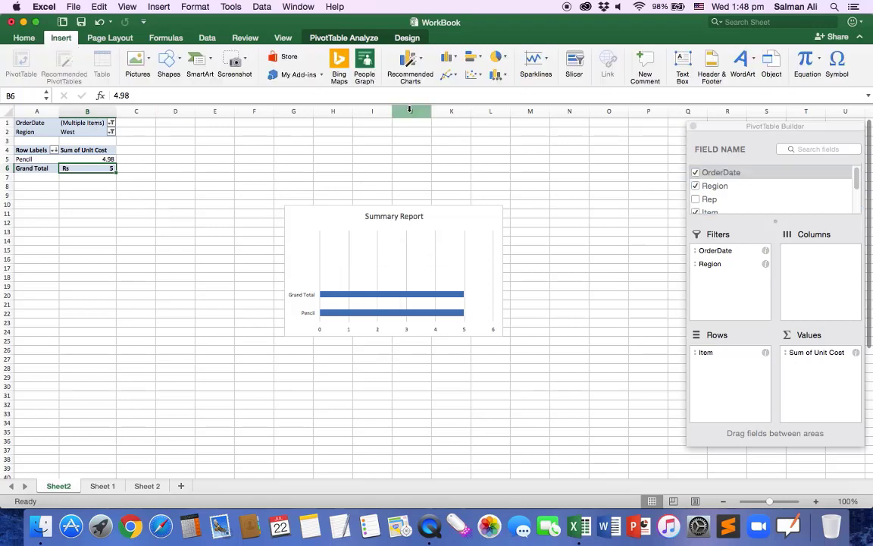
left_click(498, 58)
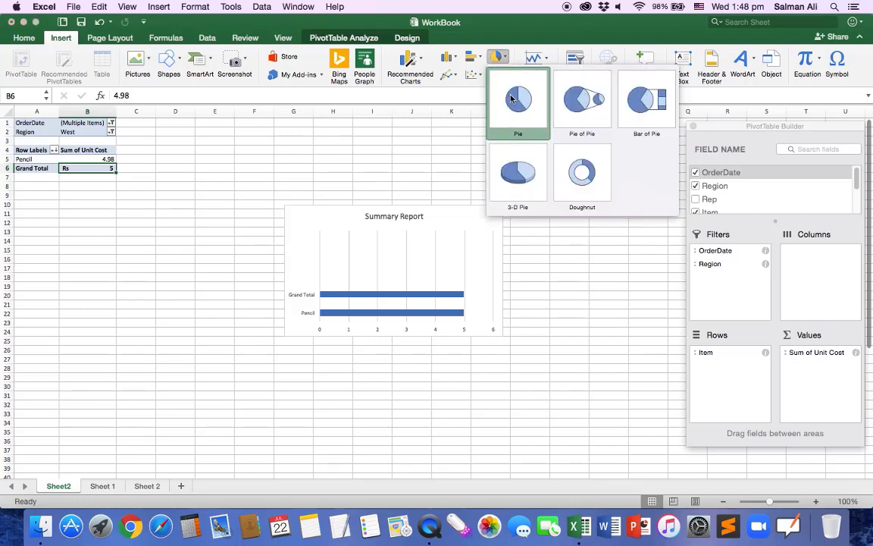
left_click(510, 96)
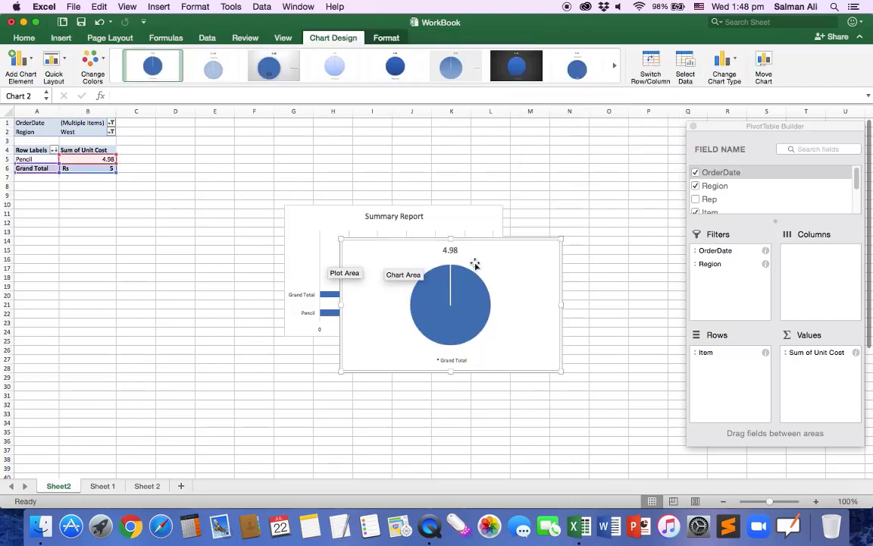
left_click_drag(356, 252, 69, 317)
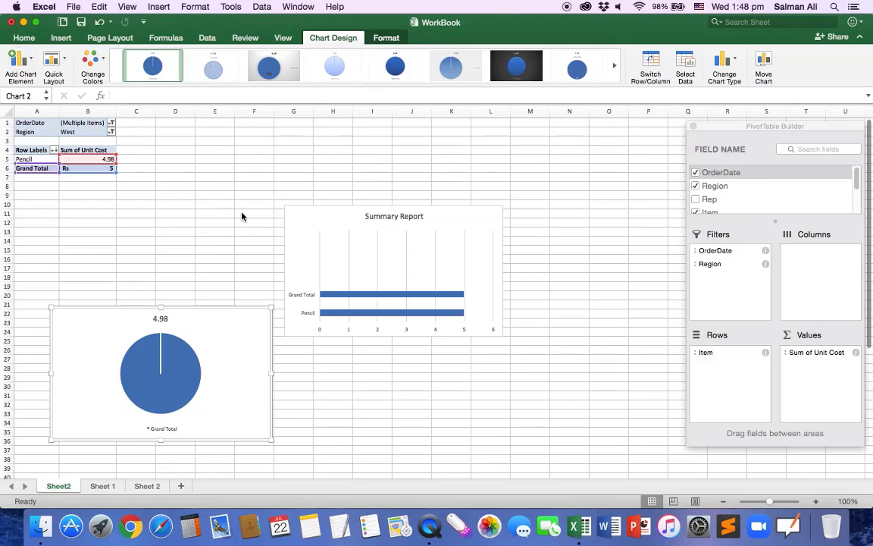
left_click(23, 37)
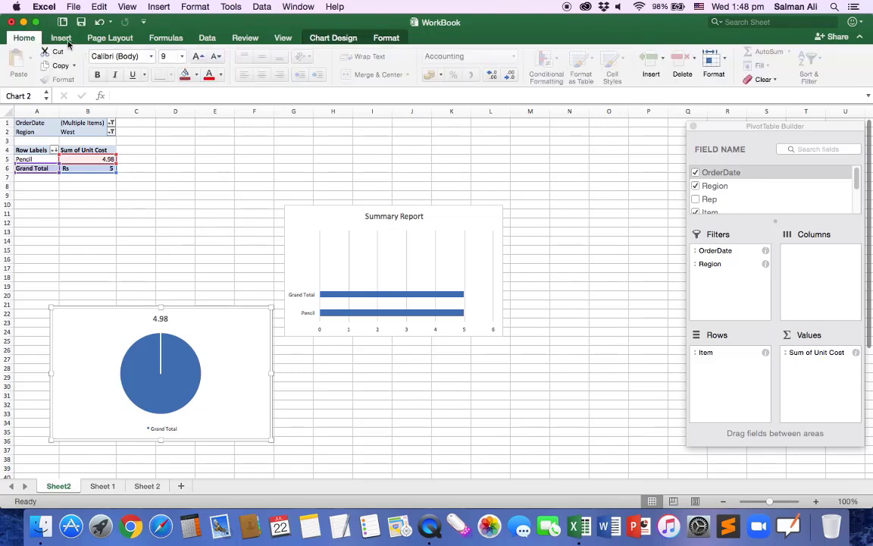
left_click(65, 39)
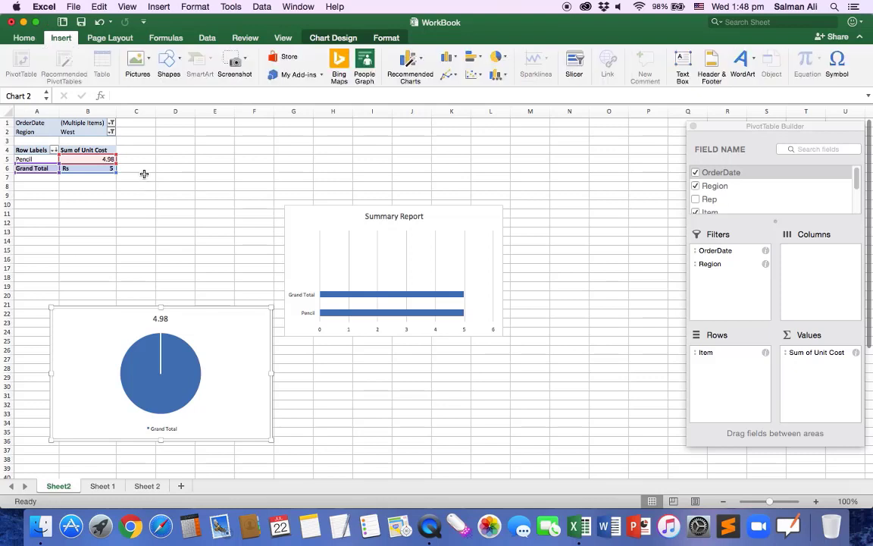
left_click(23, 42)
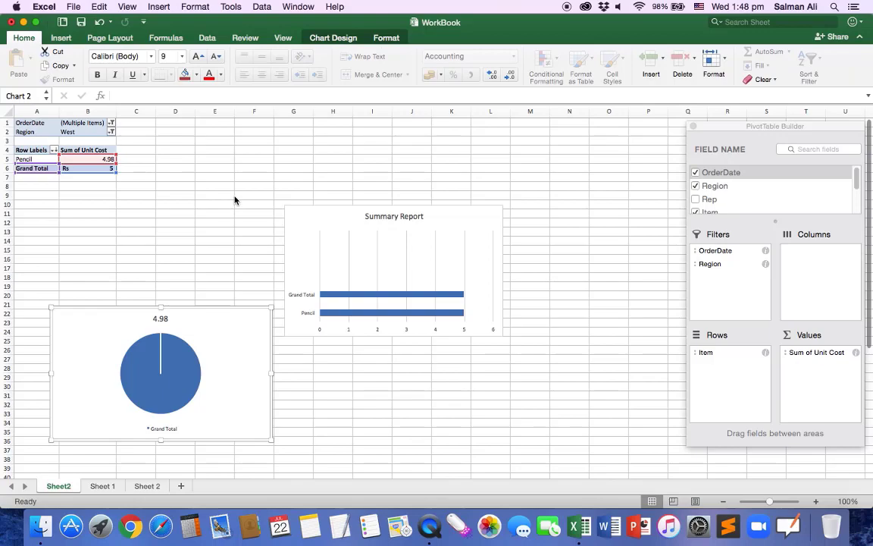